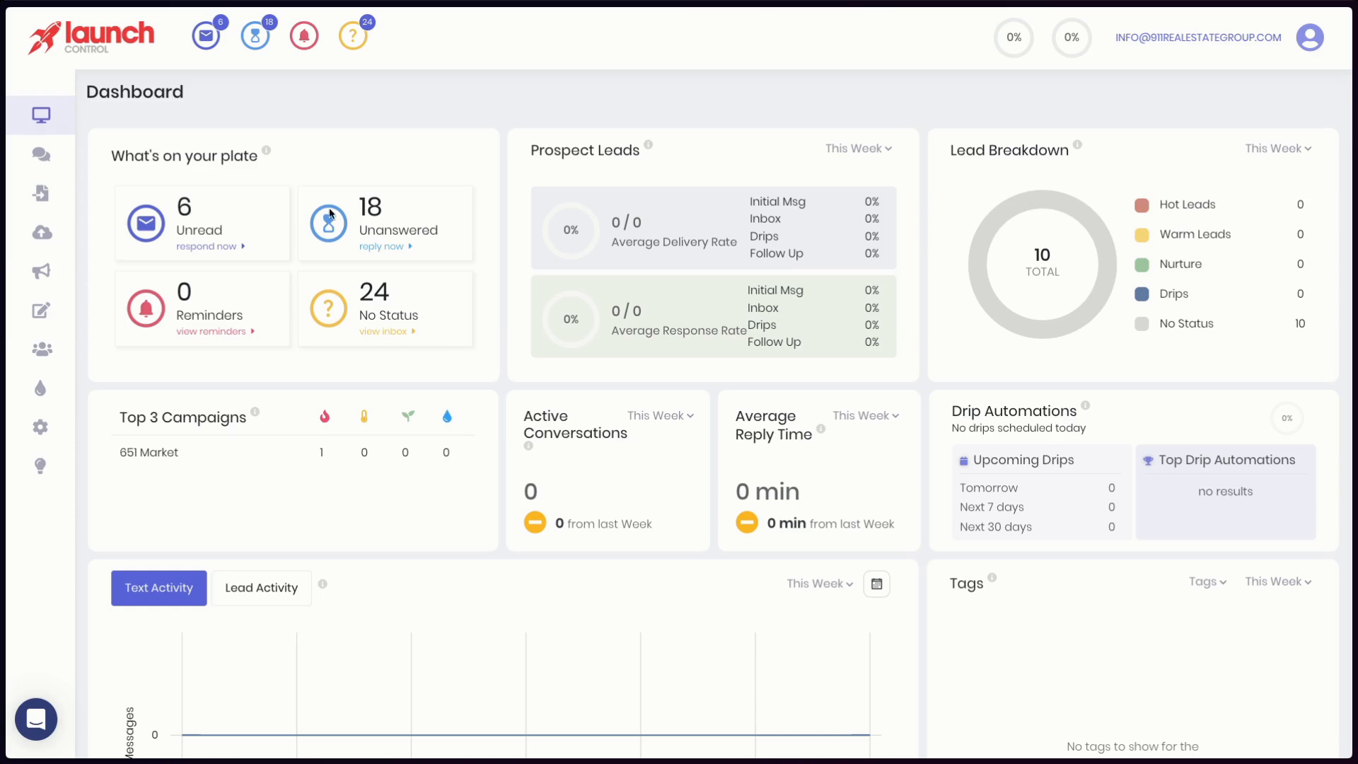
# - Switch to Zapier's Zaps list and create a new Zap
pyautogui.moveTo(3, 274)
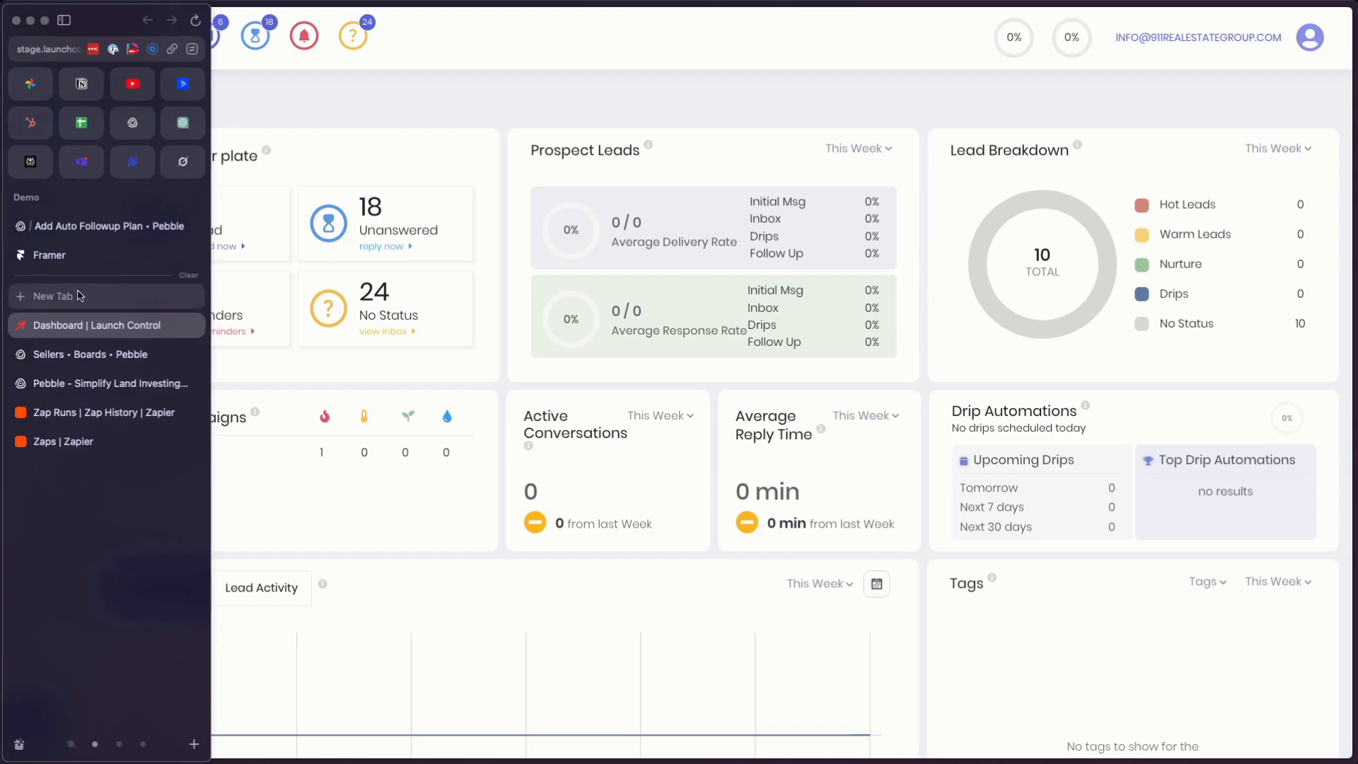
pyautogui.click(63, 441)
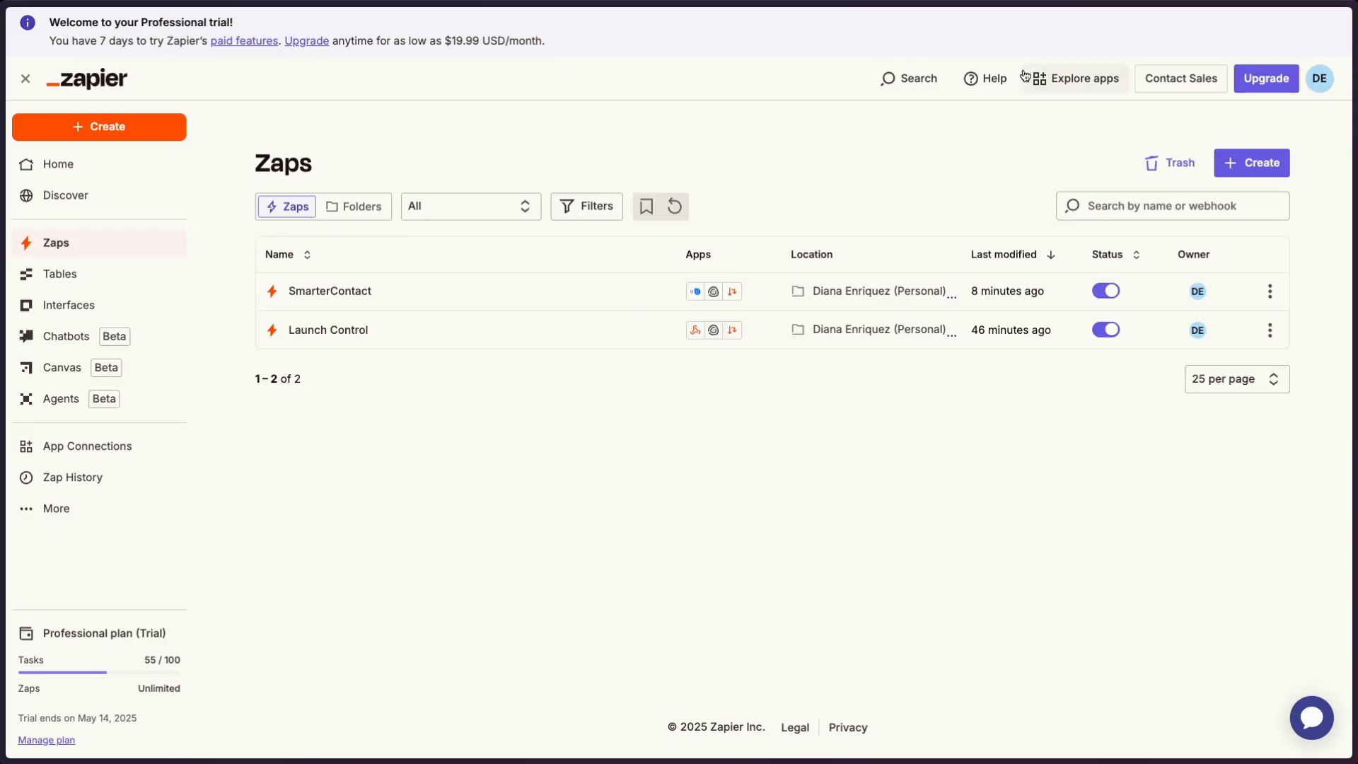
pyautogui.click(1275, 163)
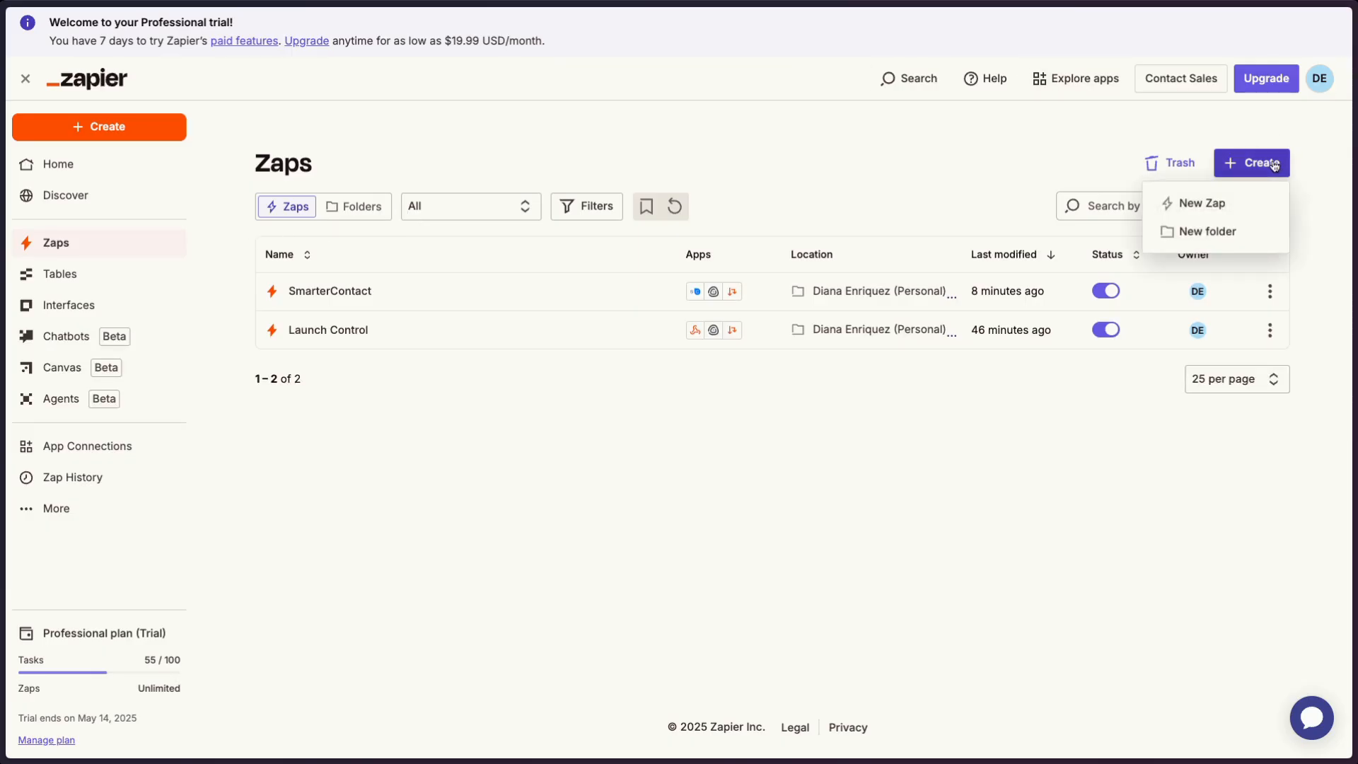
pyautogui.click(1206, 203)
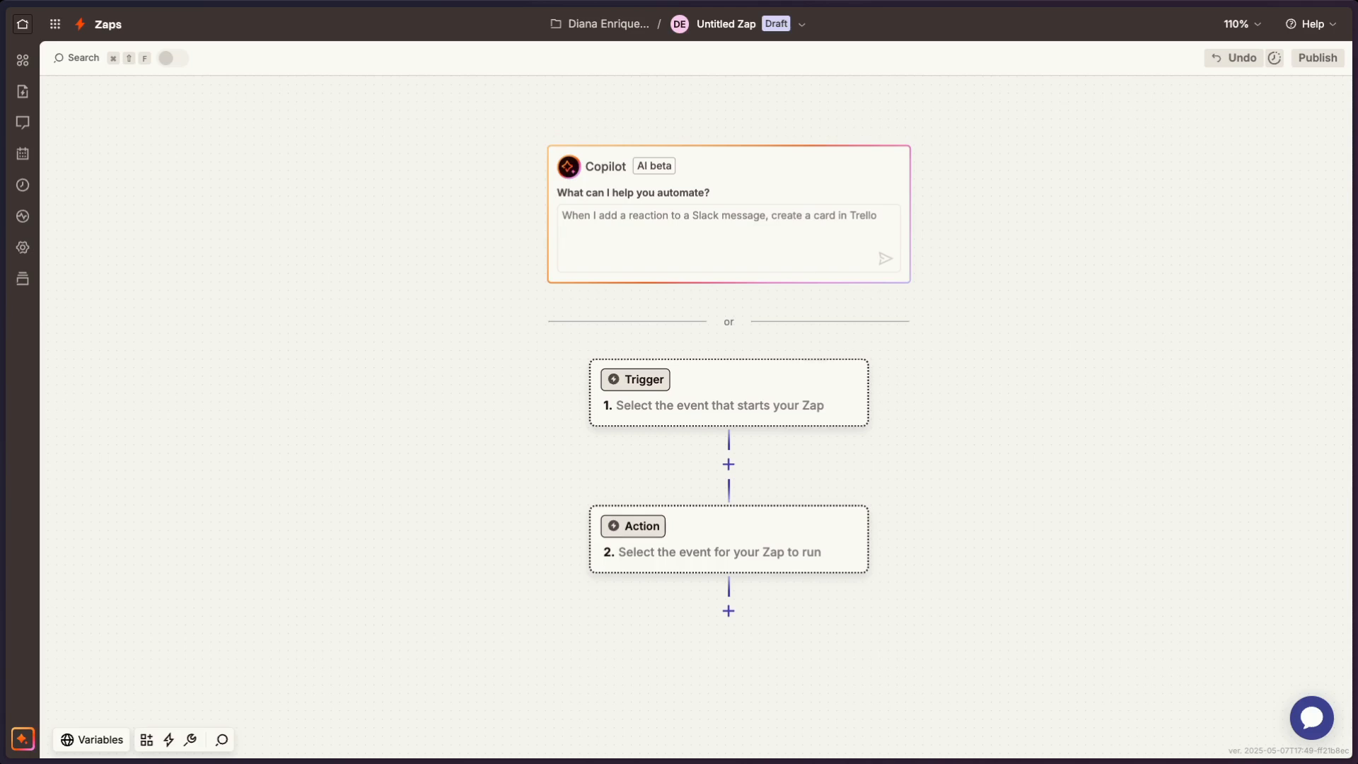
# - Switch to Pebble's Sellers board and examine the contacts and properties of the multiple-property deal in the Lead In stage
pyautogui.moveTo(3, 396)
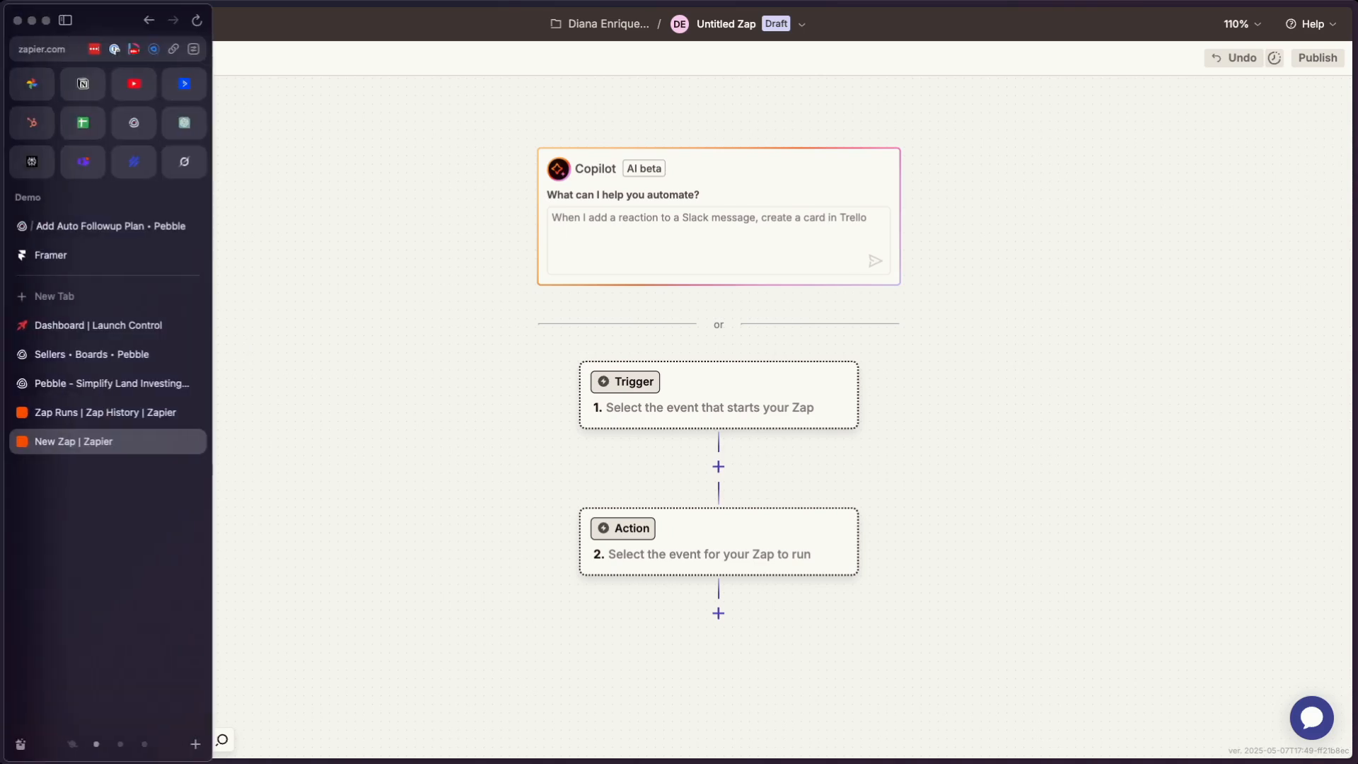
pyautogui.click(85, 355)
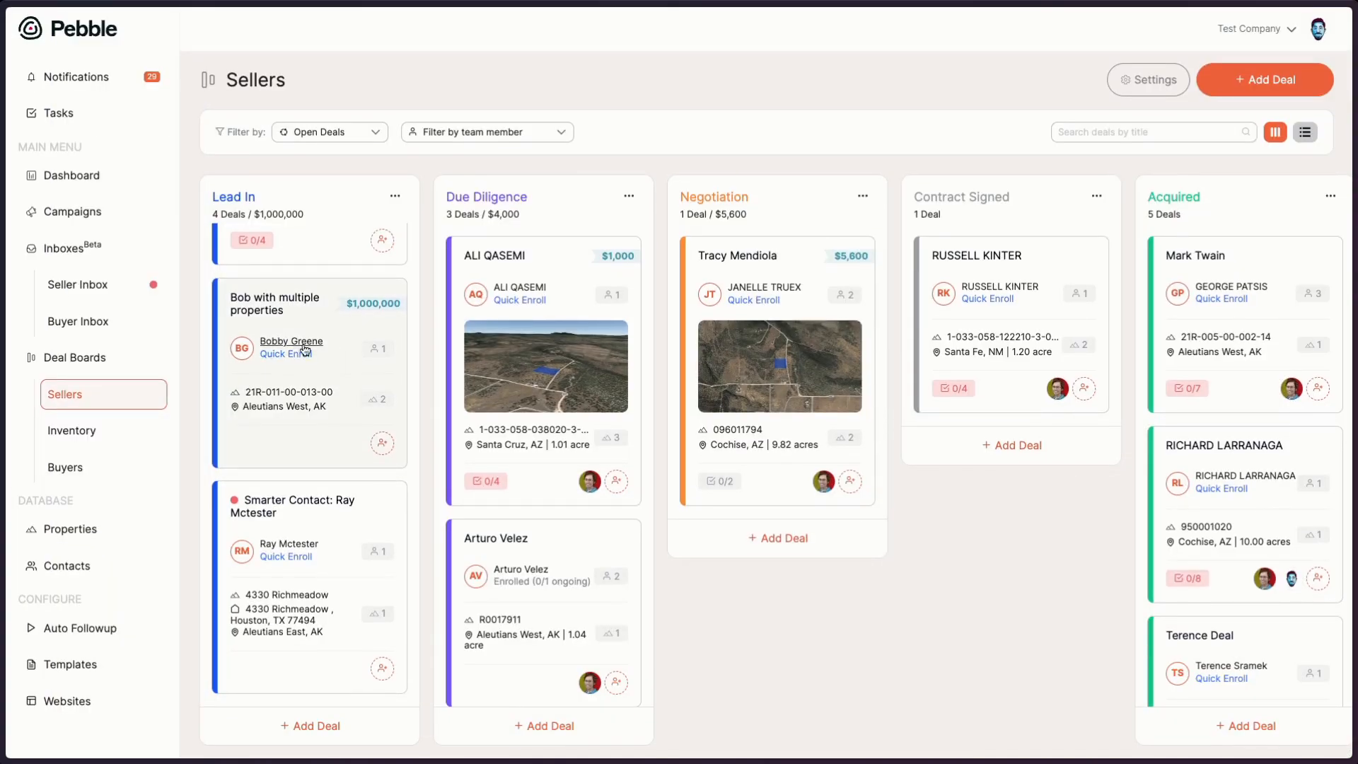
pyautogui.click(336, 331)
pyautogui.scroll(-4, 376, 481)
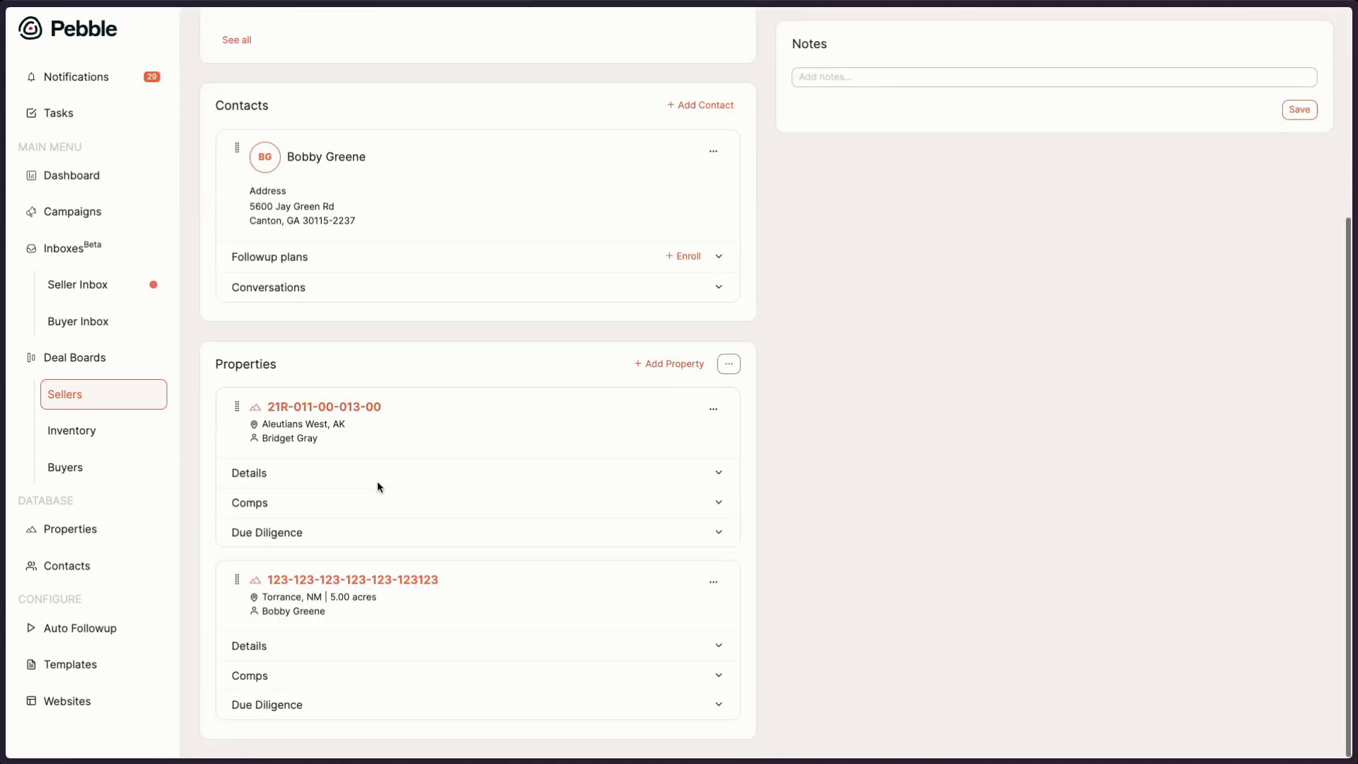
pyautogui.click(114, 395)
# - Switch back to the new Zap in Zapier and set its trigger to Webhooks by Zapier with the Catch Hook event
pyautogui.moveTo(6, 385)
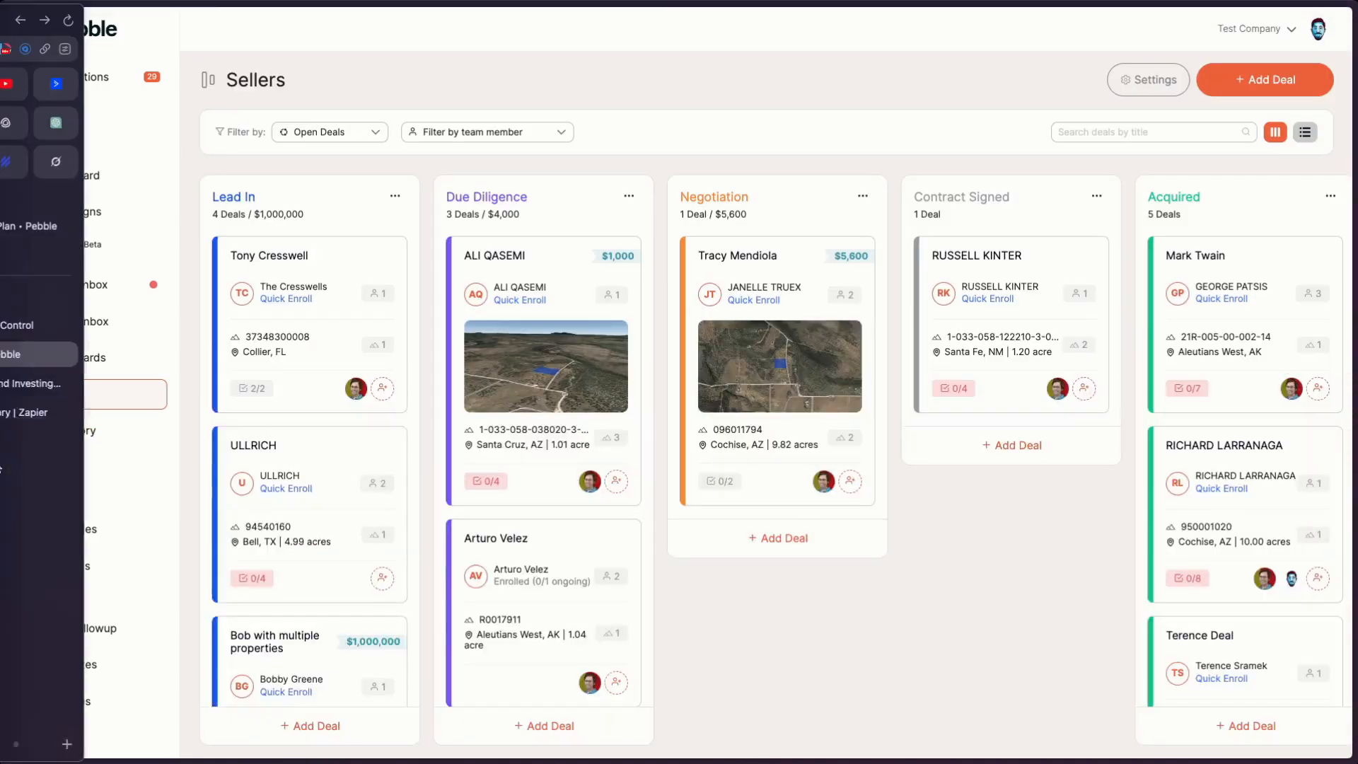
pyautogui.click(79, 440)
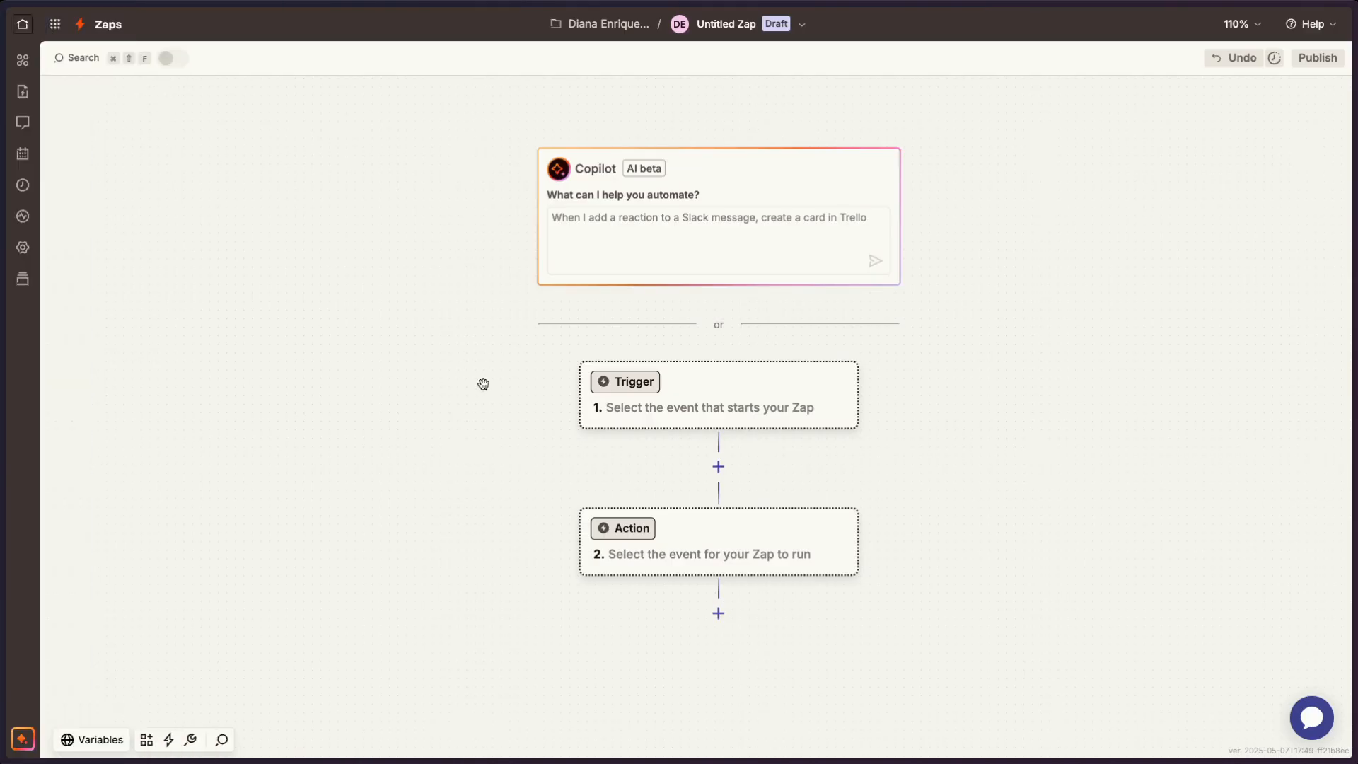
pyautogui.click(730, 409)
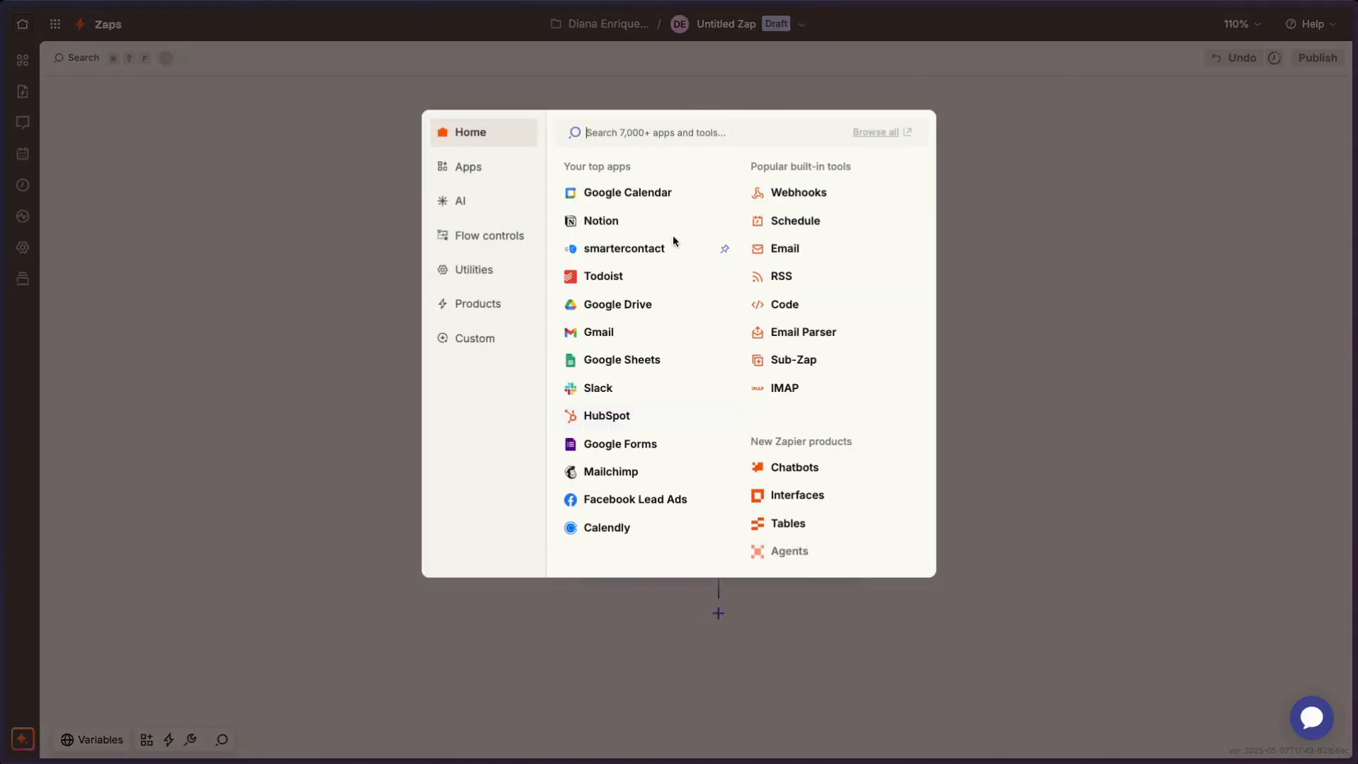
pyautogui.click(794, 198)
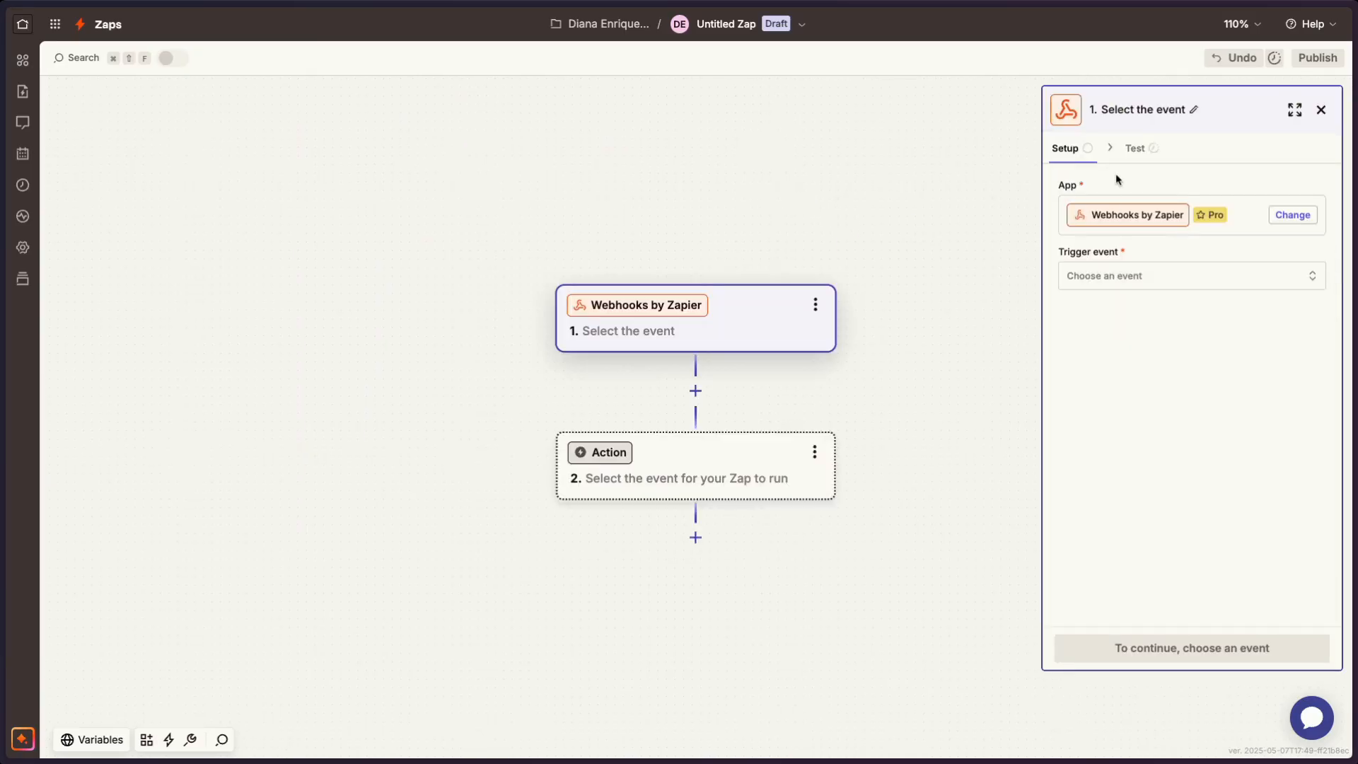
pyautogui.click(1167, 280)
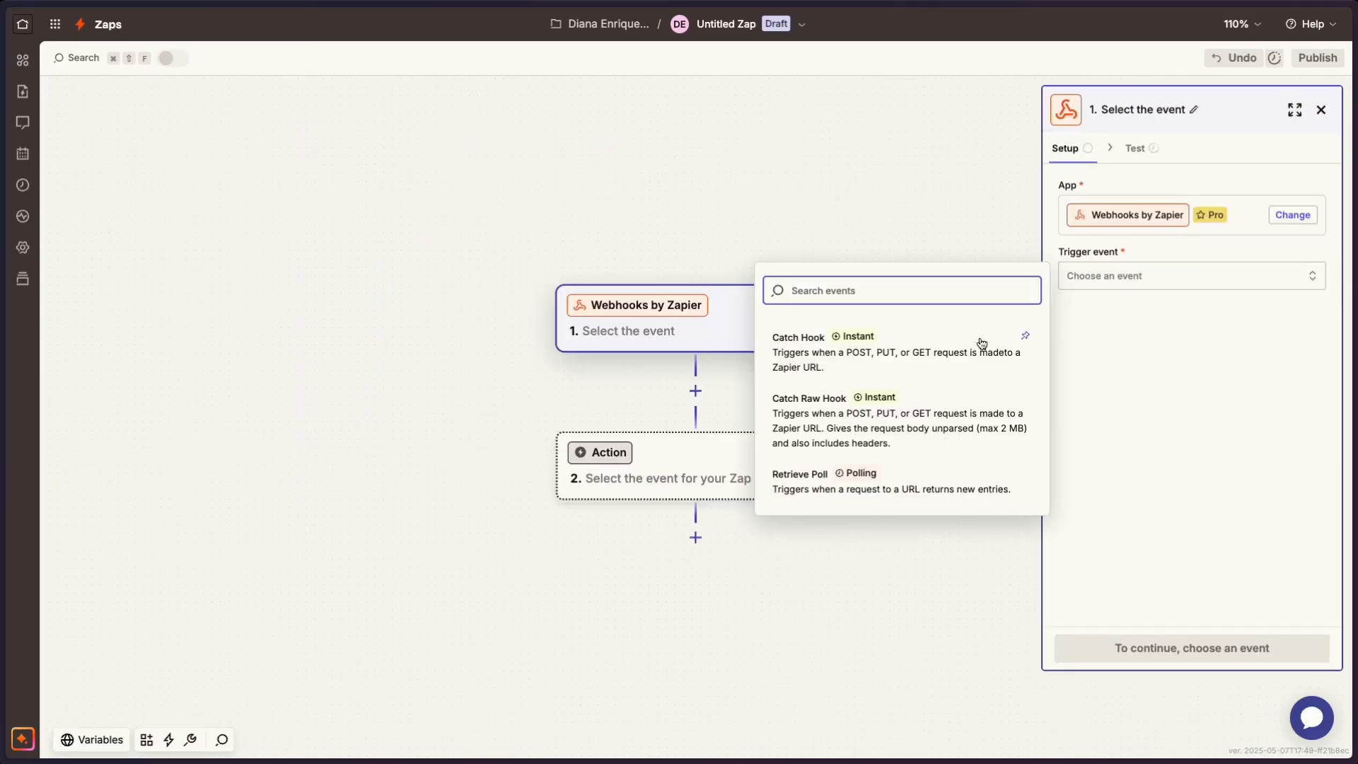
pyautogui.click(946, 367)
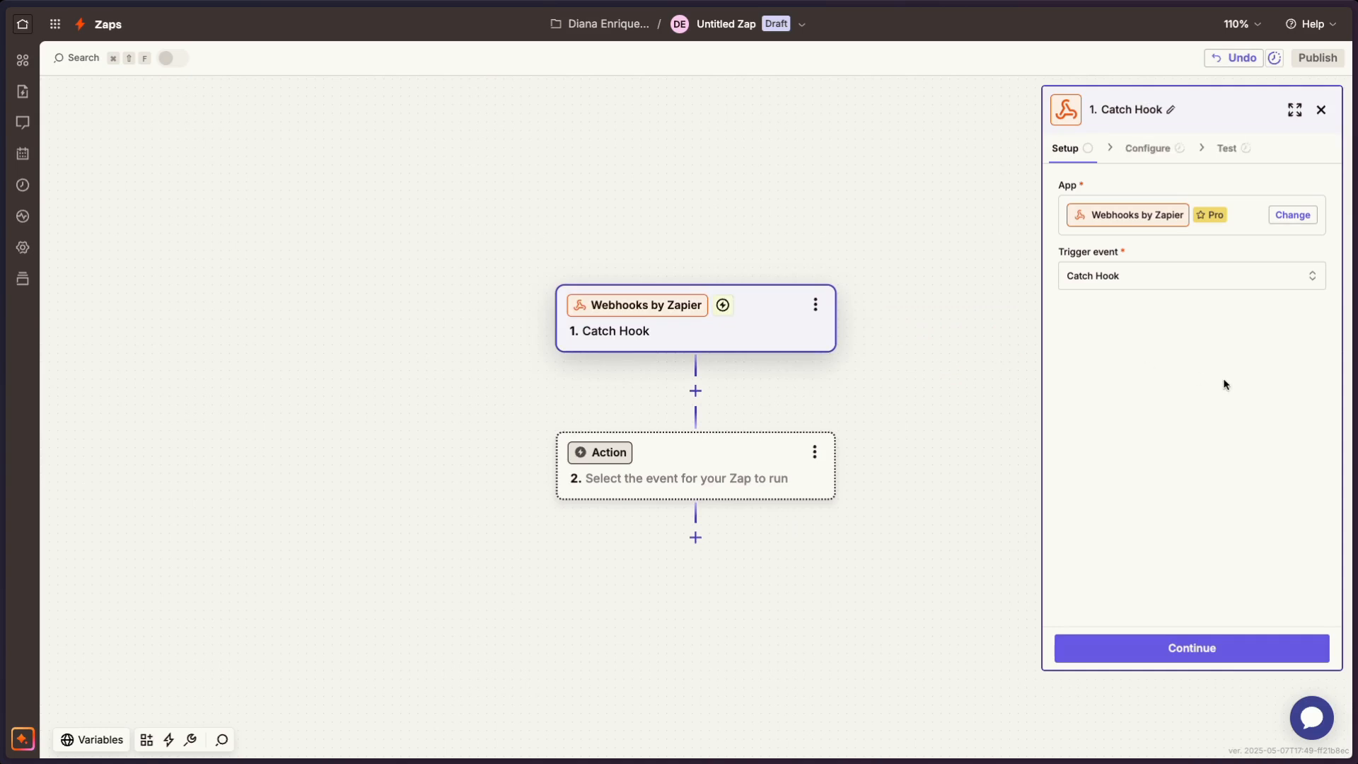
# - Continue the Catch Hook trigger without a child key and copy its webhook URL
pyautogui.click(1198, 646)
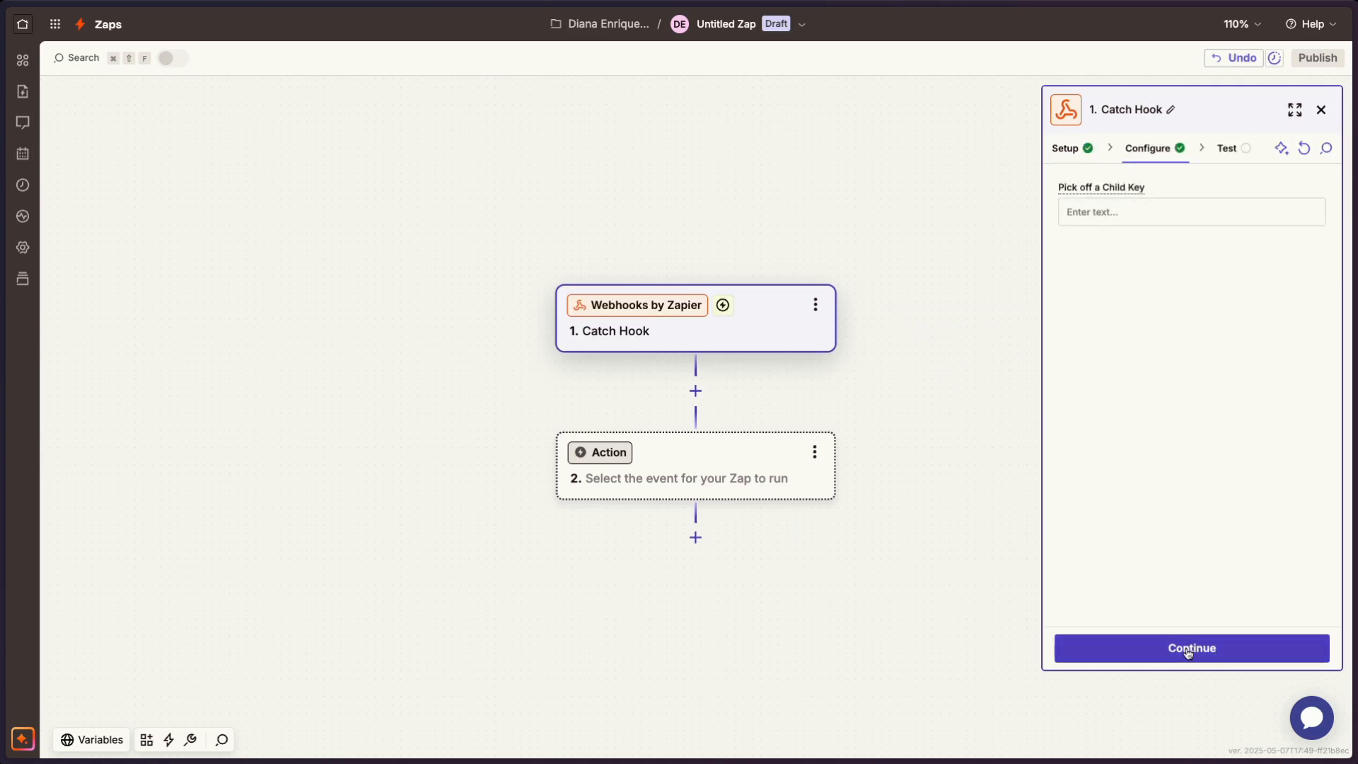
pyautogui.click(1188, 650)
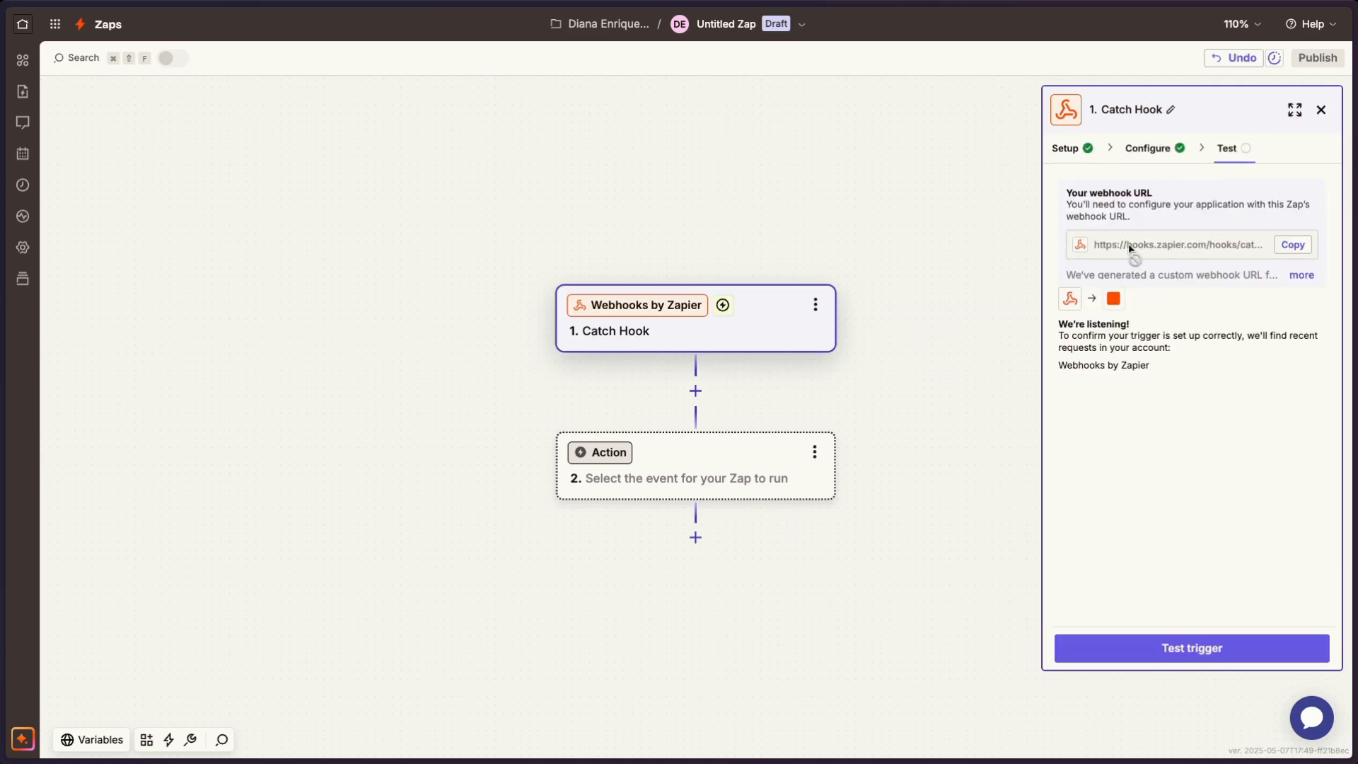
pyautogui.click(1292, 245)
# - Switch to Launch Control and open the Integrations page in its settings
pyautogui.moveTo(9, 372)
pyautogui.click(106, 326)
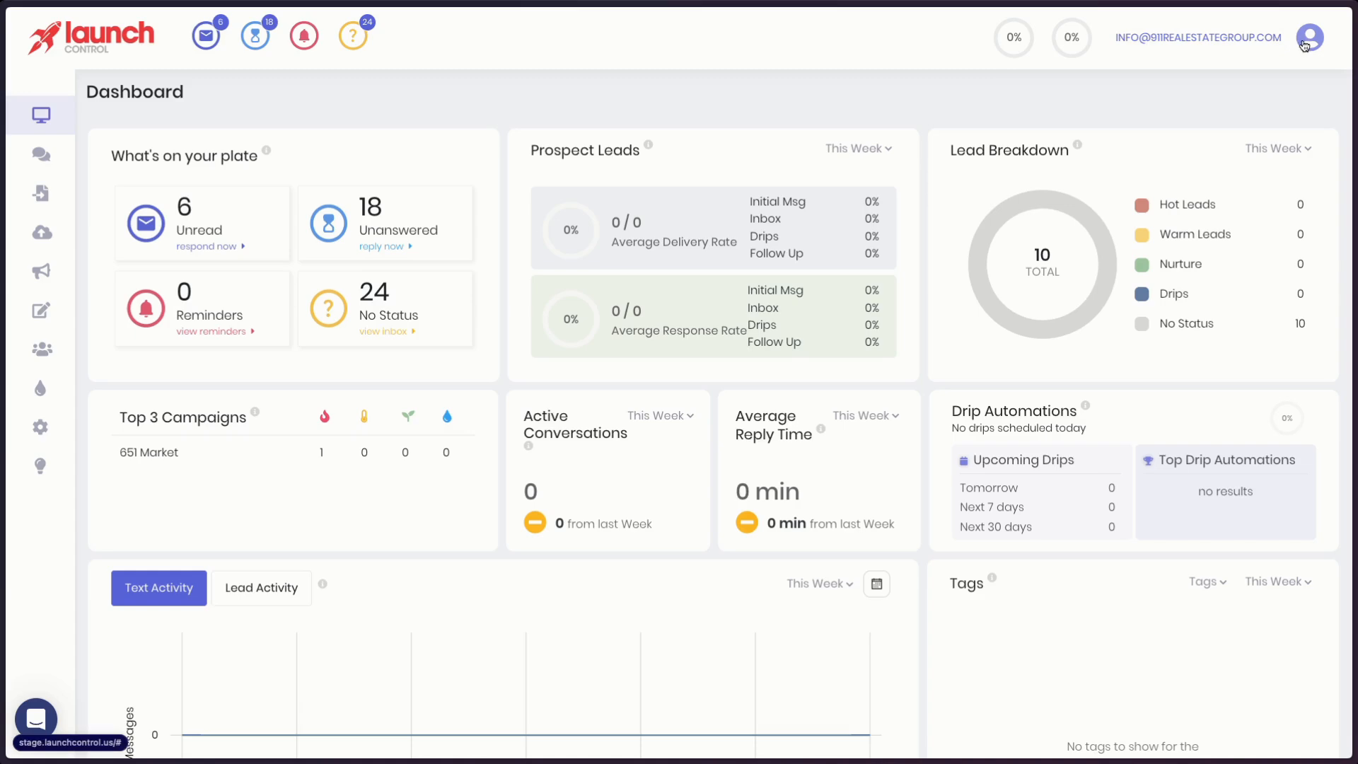
pyautogui.click(41, 428)
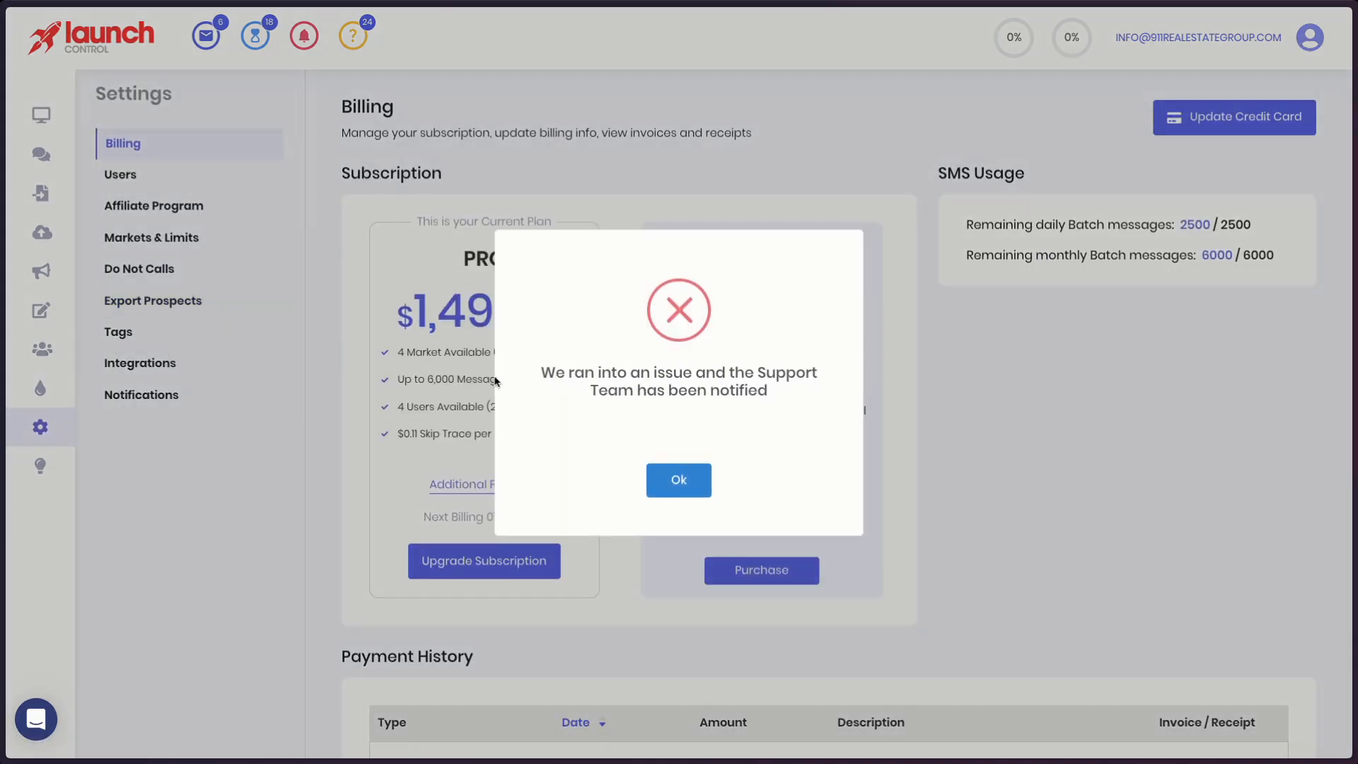
pyautogui.click(682, 480)
pyautogui.click(145, 363)
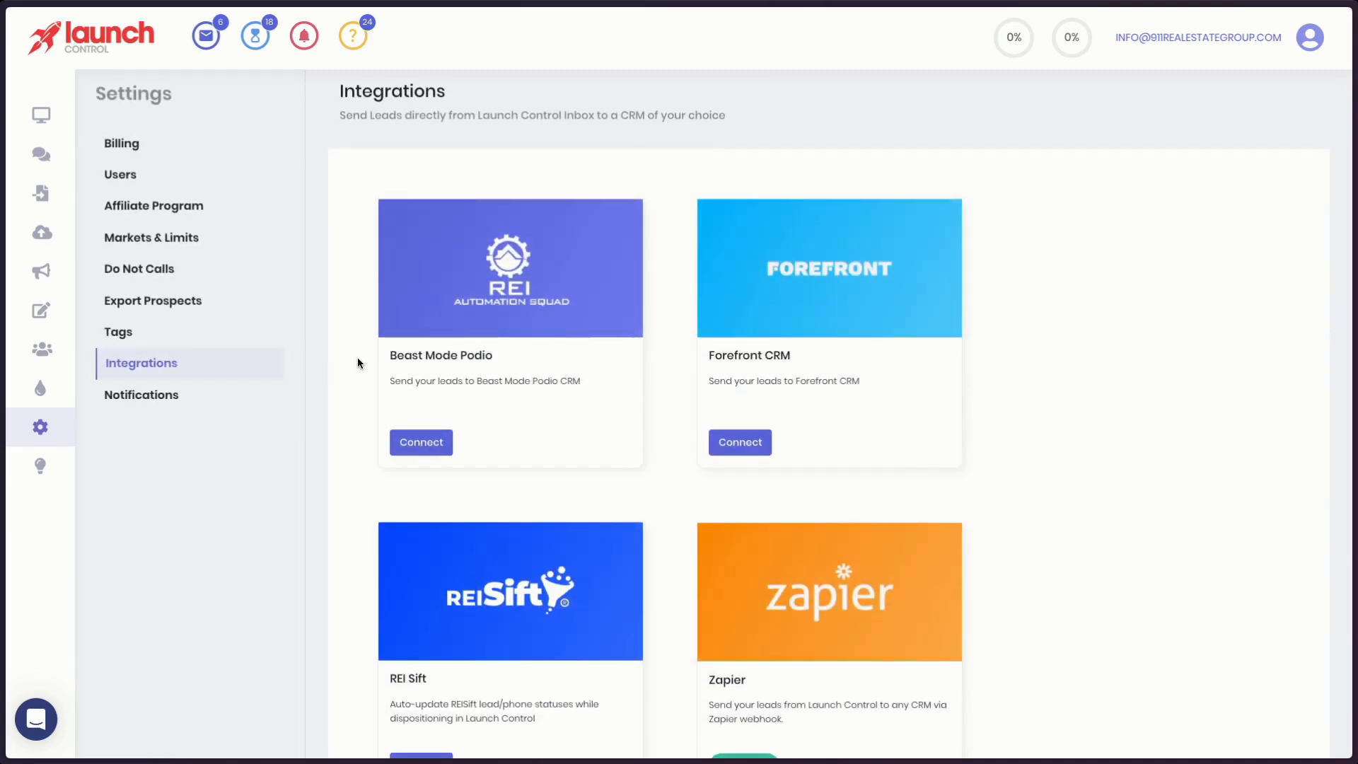
# - Inspect the Zapier integration's webhook URL field and close its dialog without saving
pyautogui.scroll(-2, 442, 476)
pyautogui.click(804, 660)
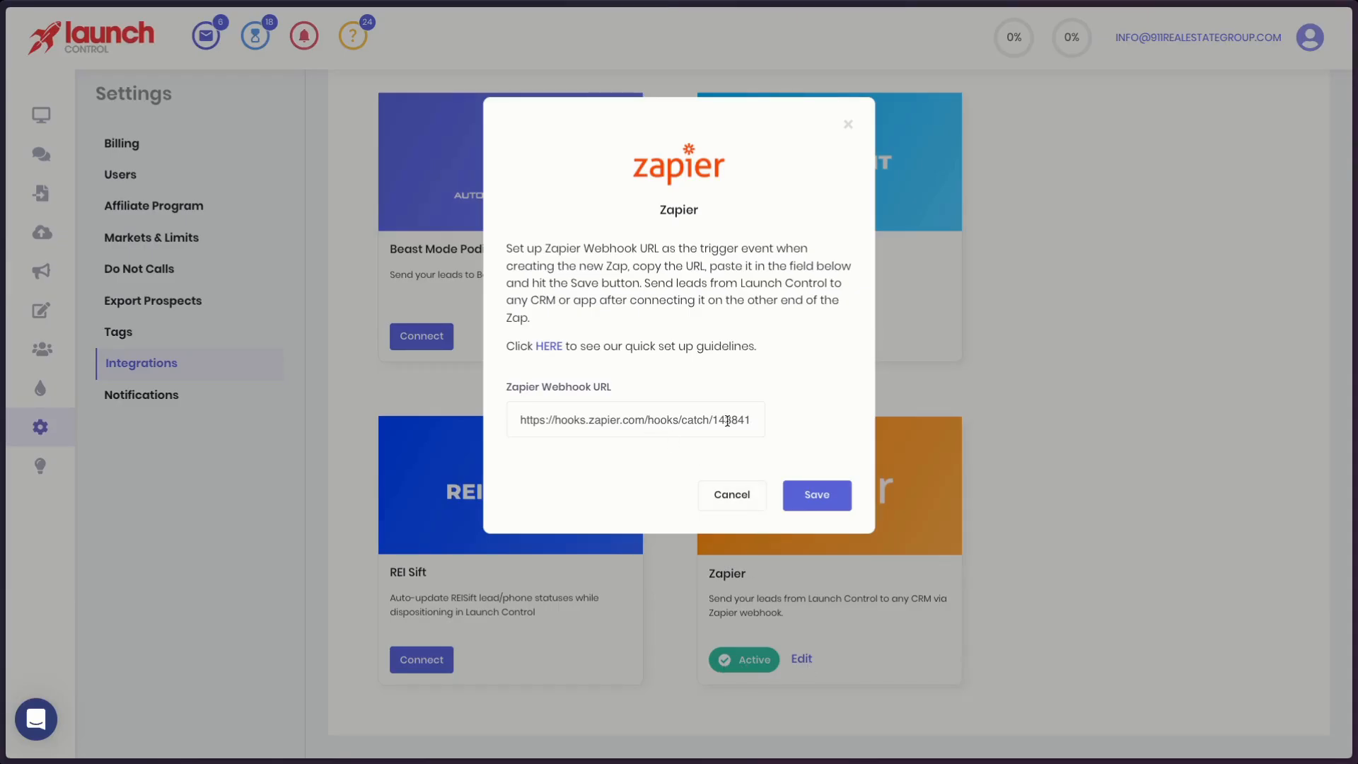
pyautogui.moveTo(730, 419); pyautogui.dragTo(495, 428)
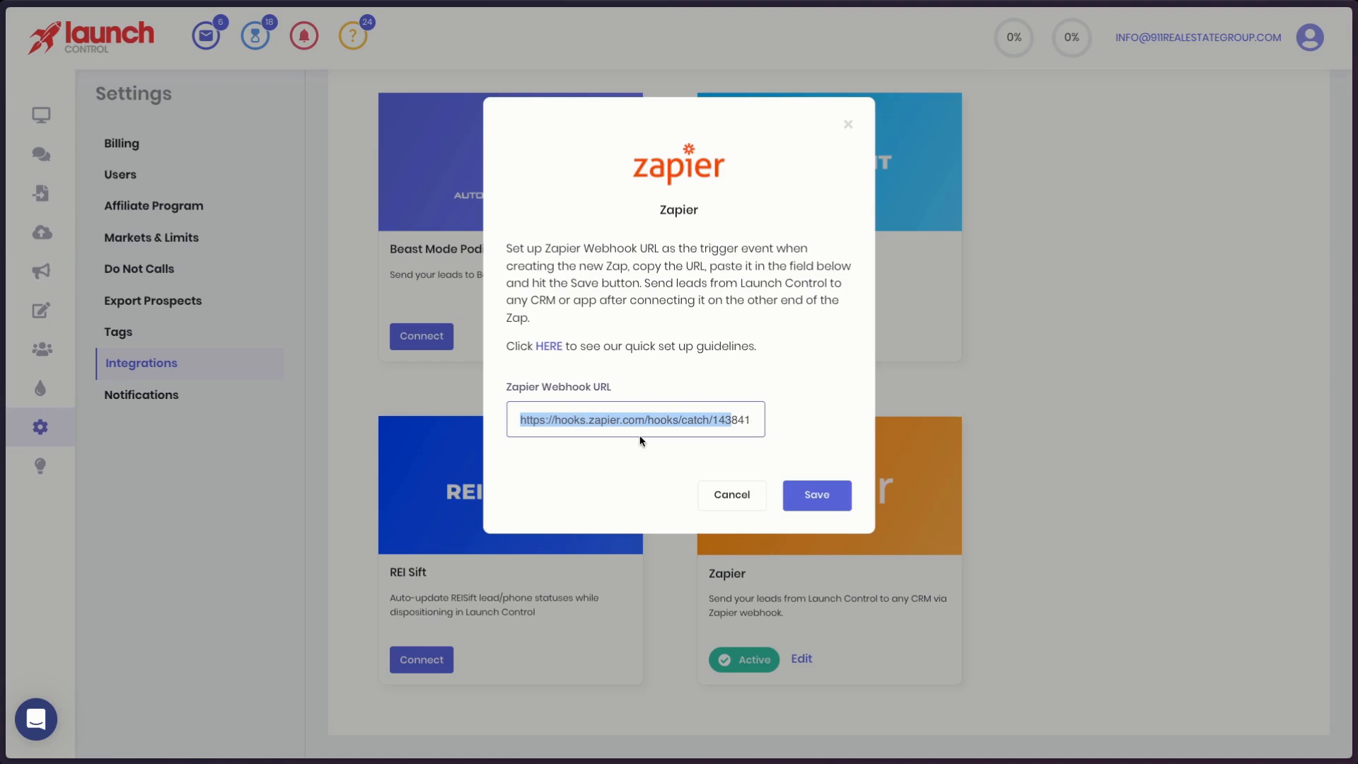
pyautogui.click(848, 125)
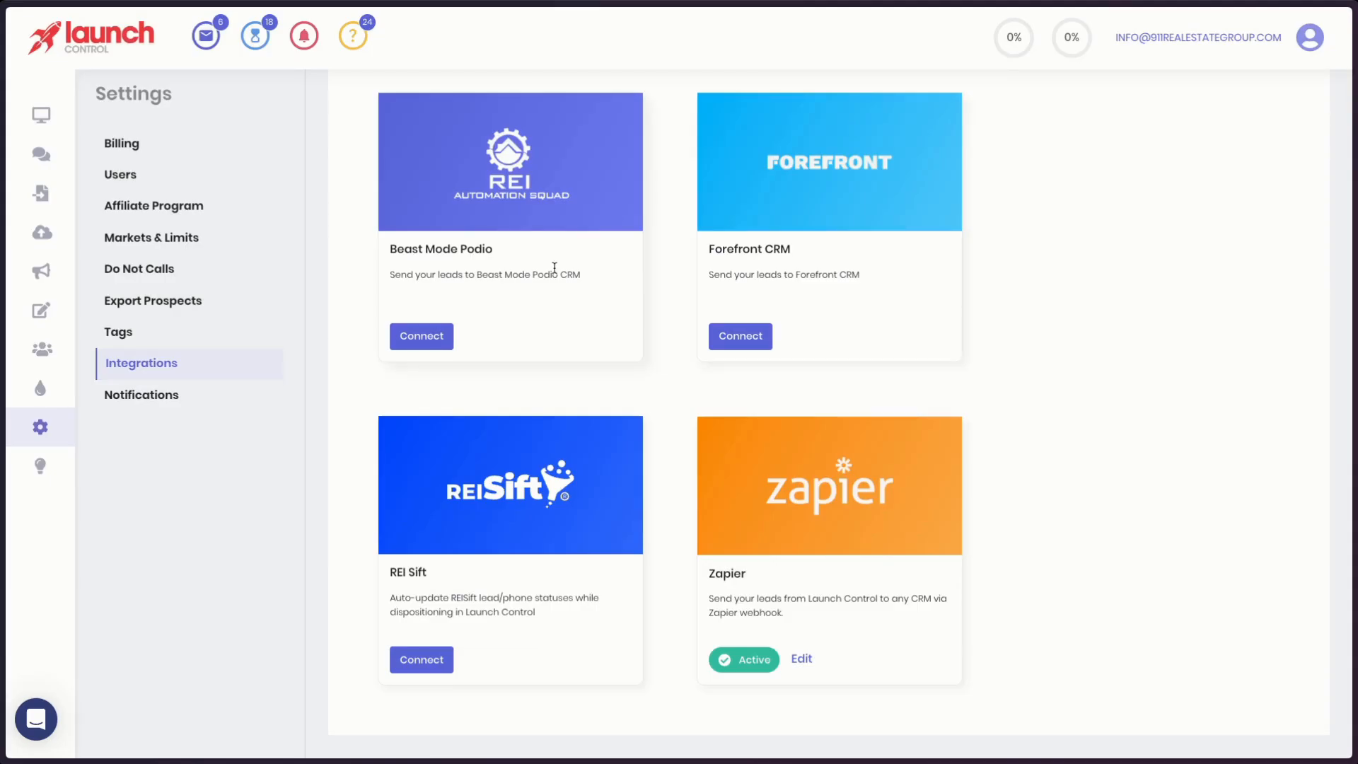
# - Switch to Zapier and open the existing Launch Control Zap from the Zaps list
pyautogui.moveTo(2, 357)
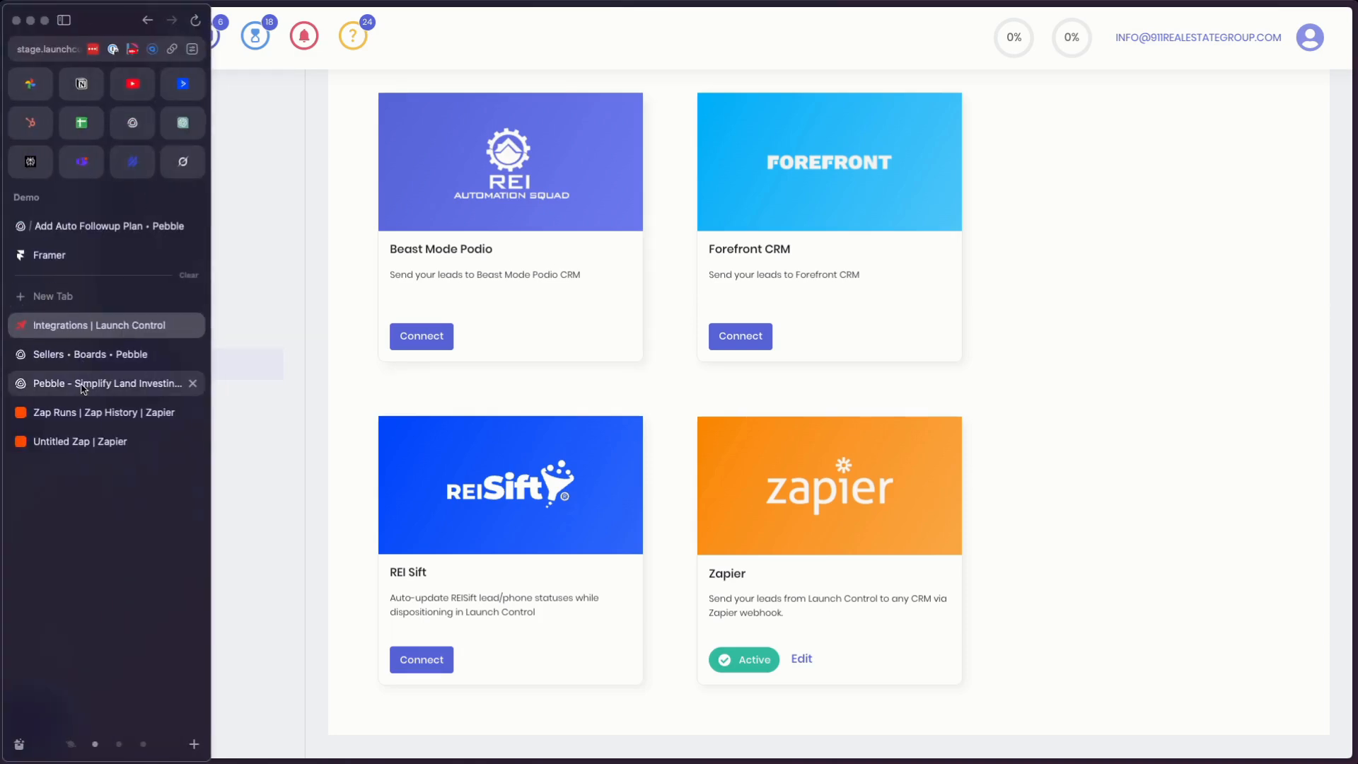
pyautogui.click(96, 412)
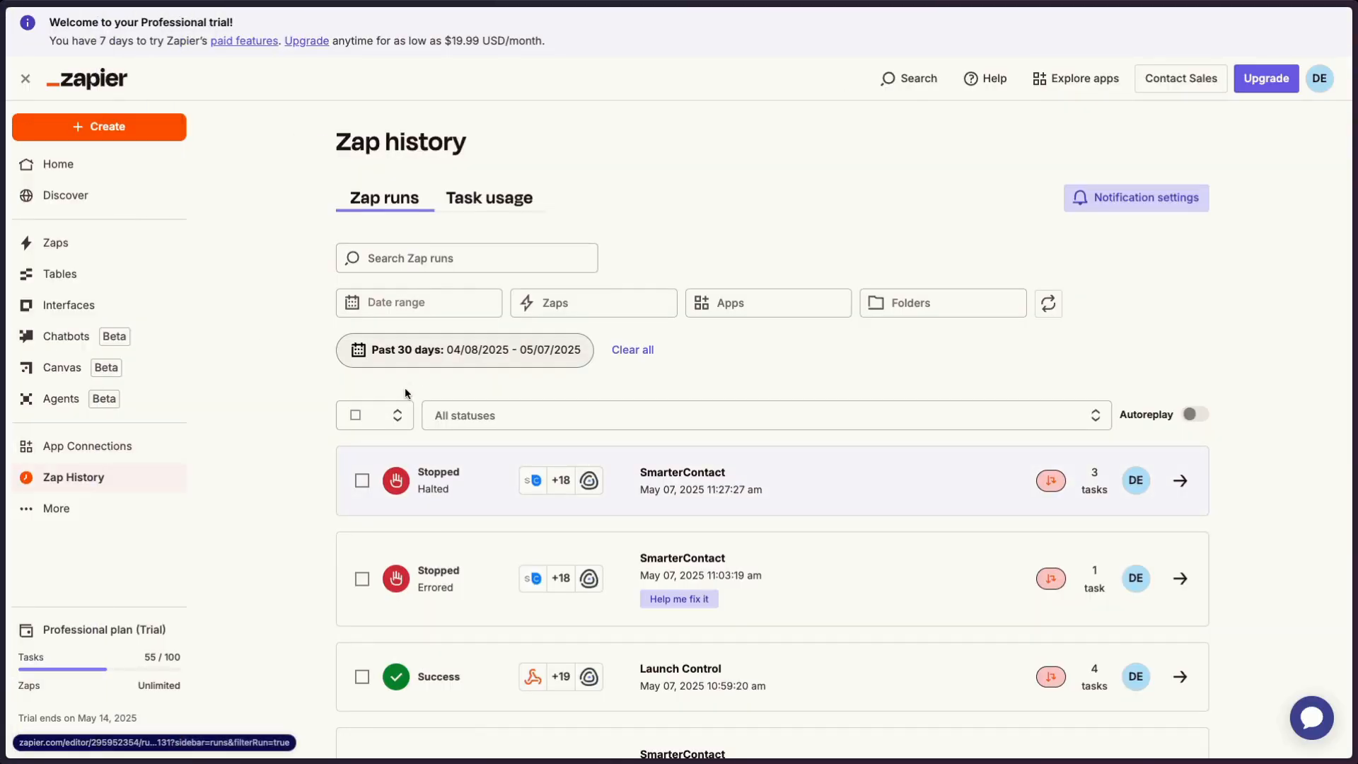
pyautogui.click(145, 244)
pyautogui.click(505, 369)
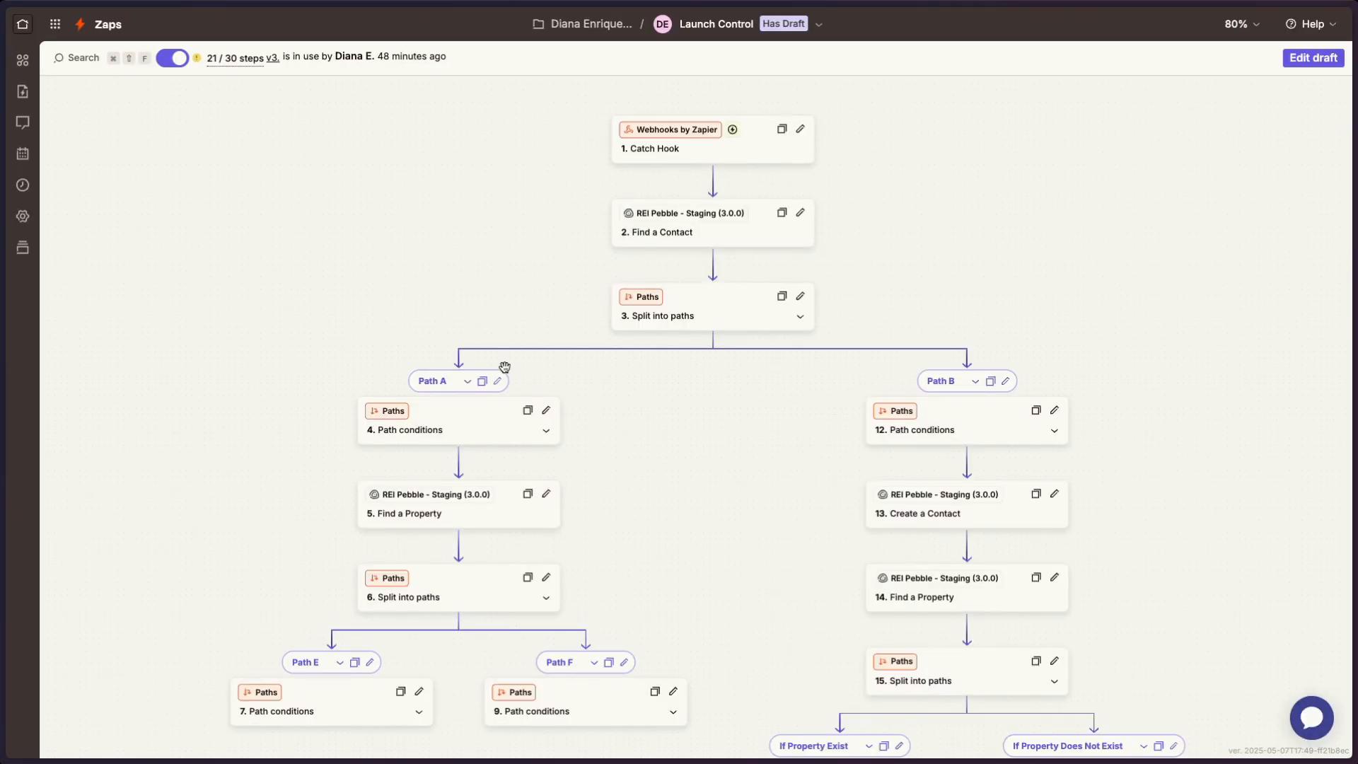
# - Examine the Zap's opening steps and the webhook URL in its Catch Hook trigger
pyautogui.hscroll(1, 504, 367)
pyautogui.scroll(1, 504, 367)
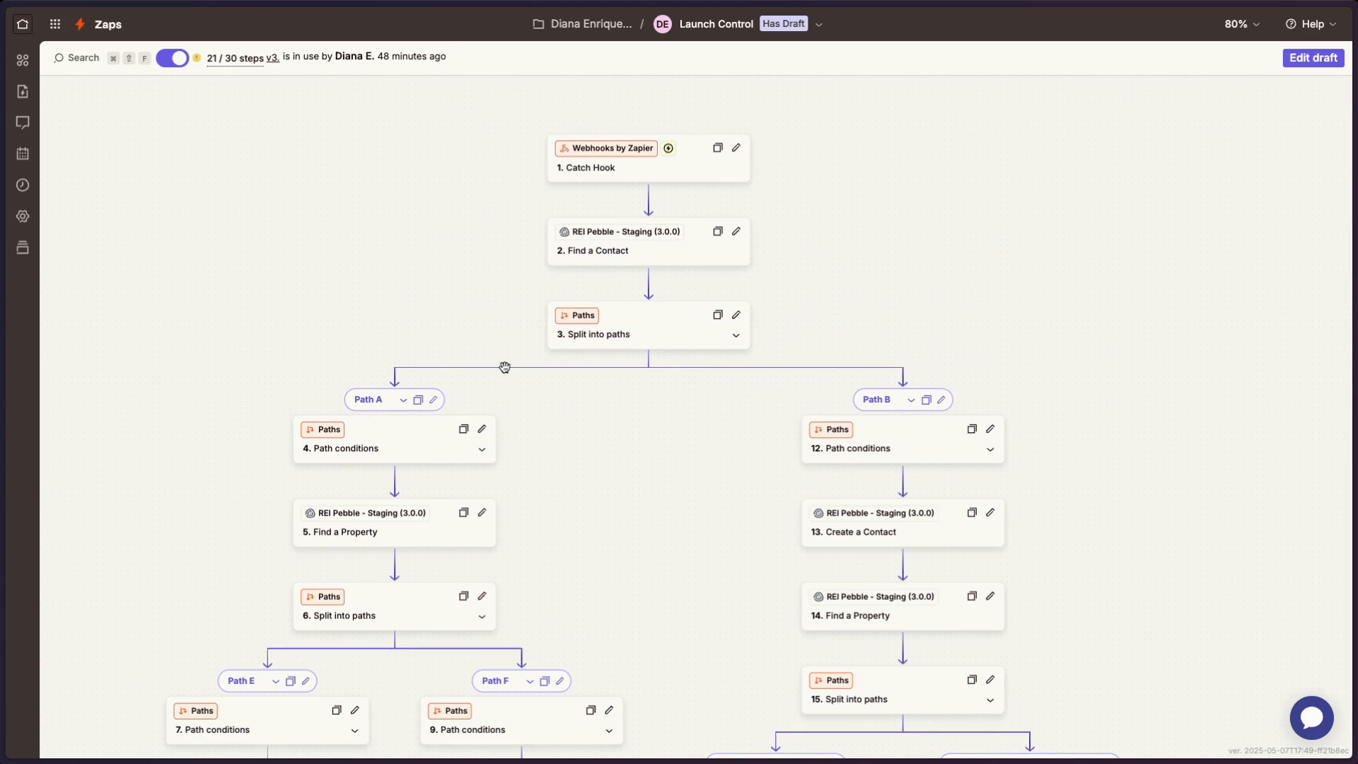
pyautogui.click(656, 162)
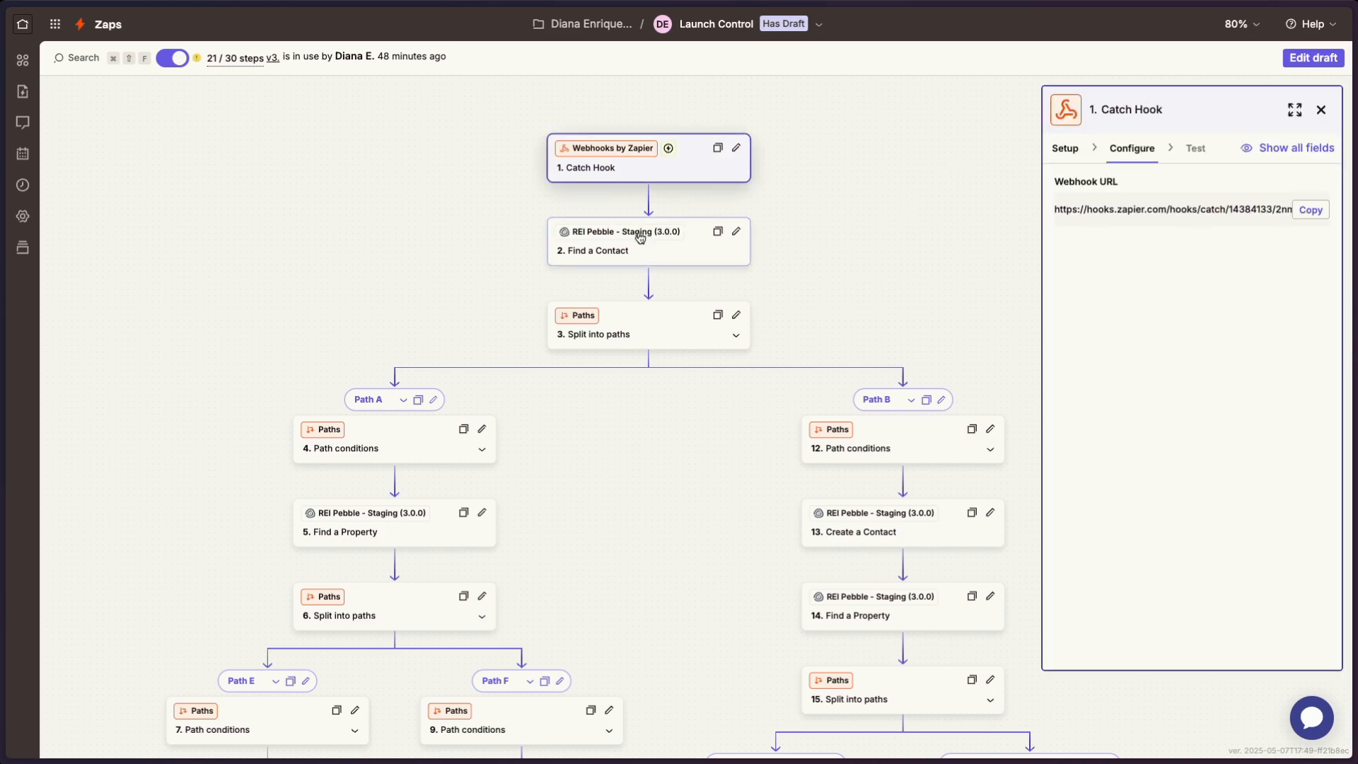
pyautogui.scroll(5, 638, 241)
pyautogui.scroll(4, 637, 243)
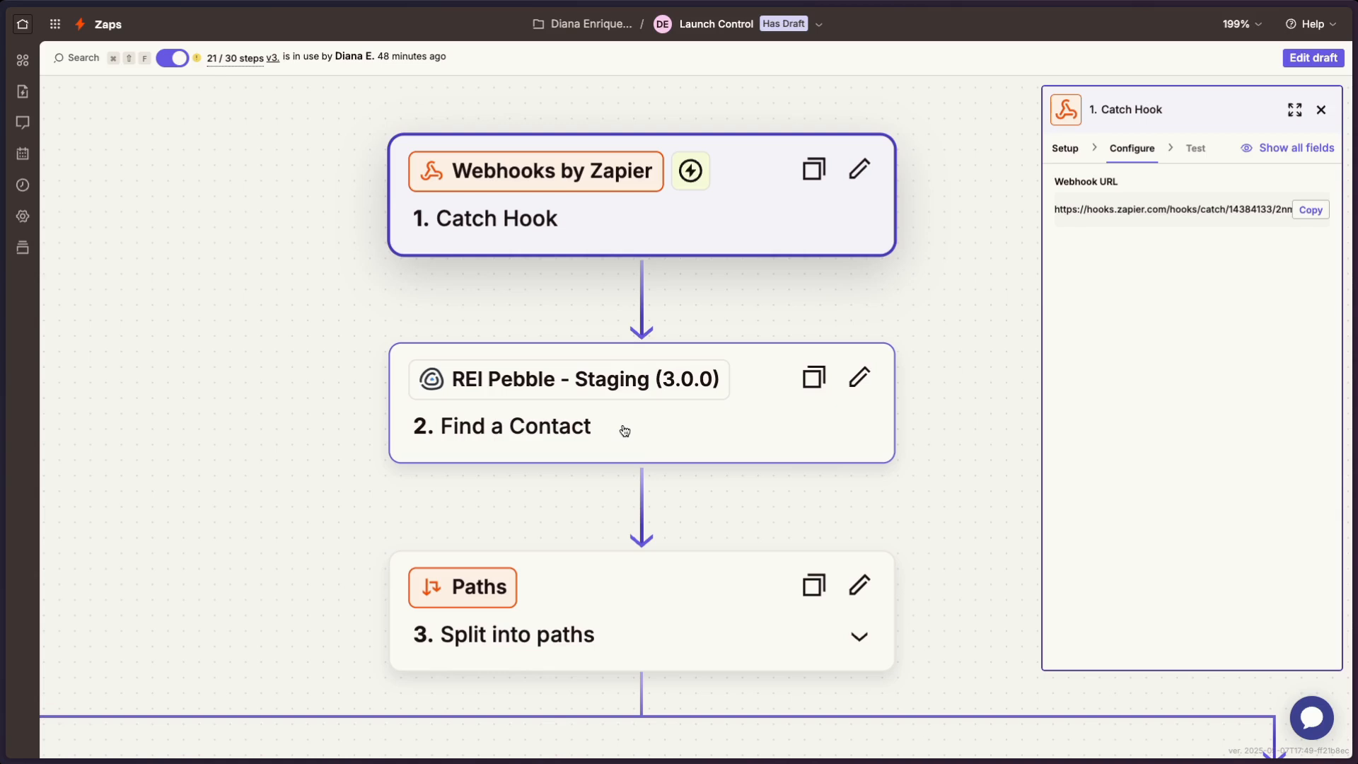
# - Review the app, event and search field mapping of the Find a Contact step
pyautogui.click(625, 430)
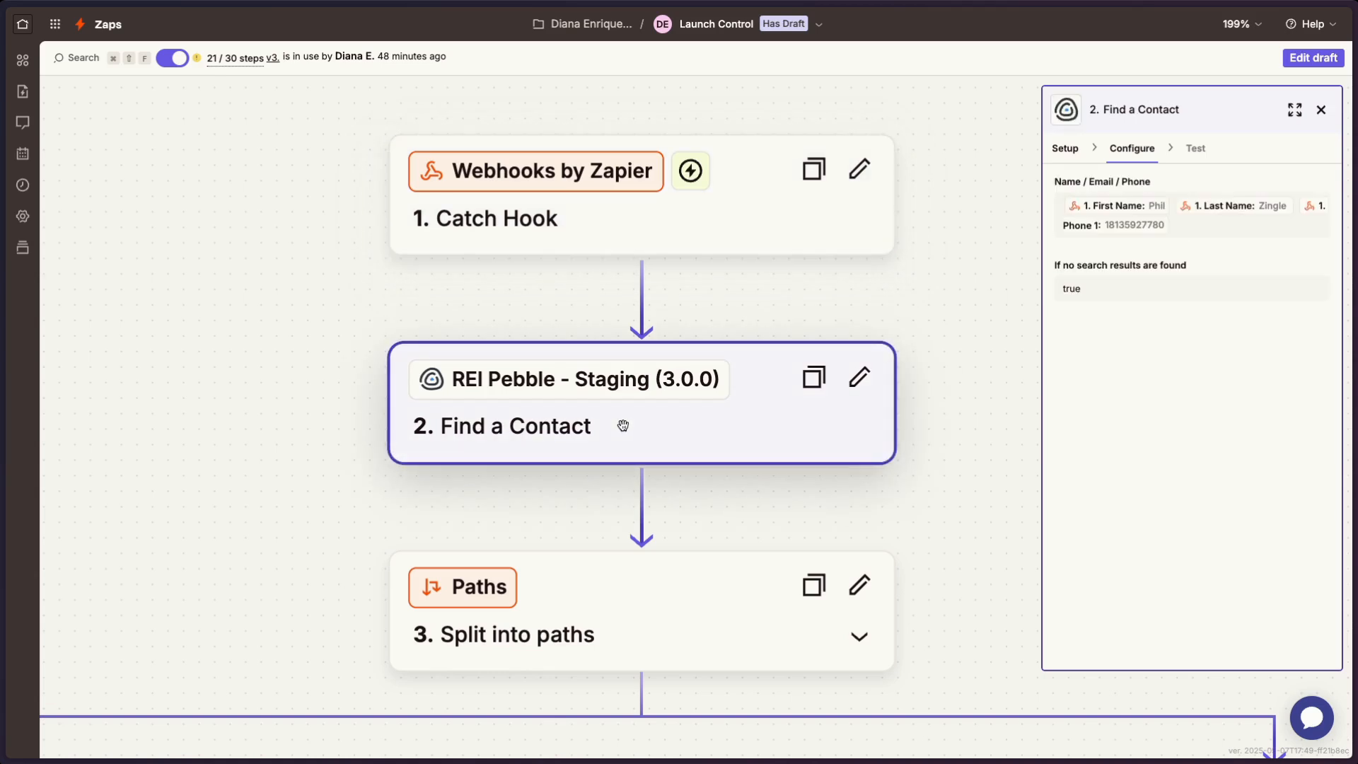
pyautogui.click(1082, 150)
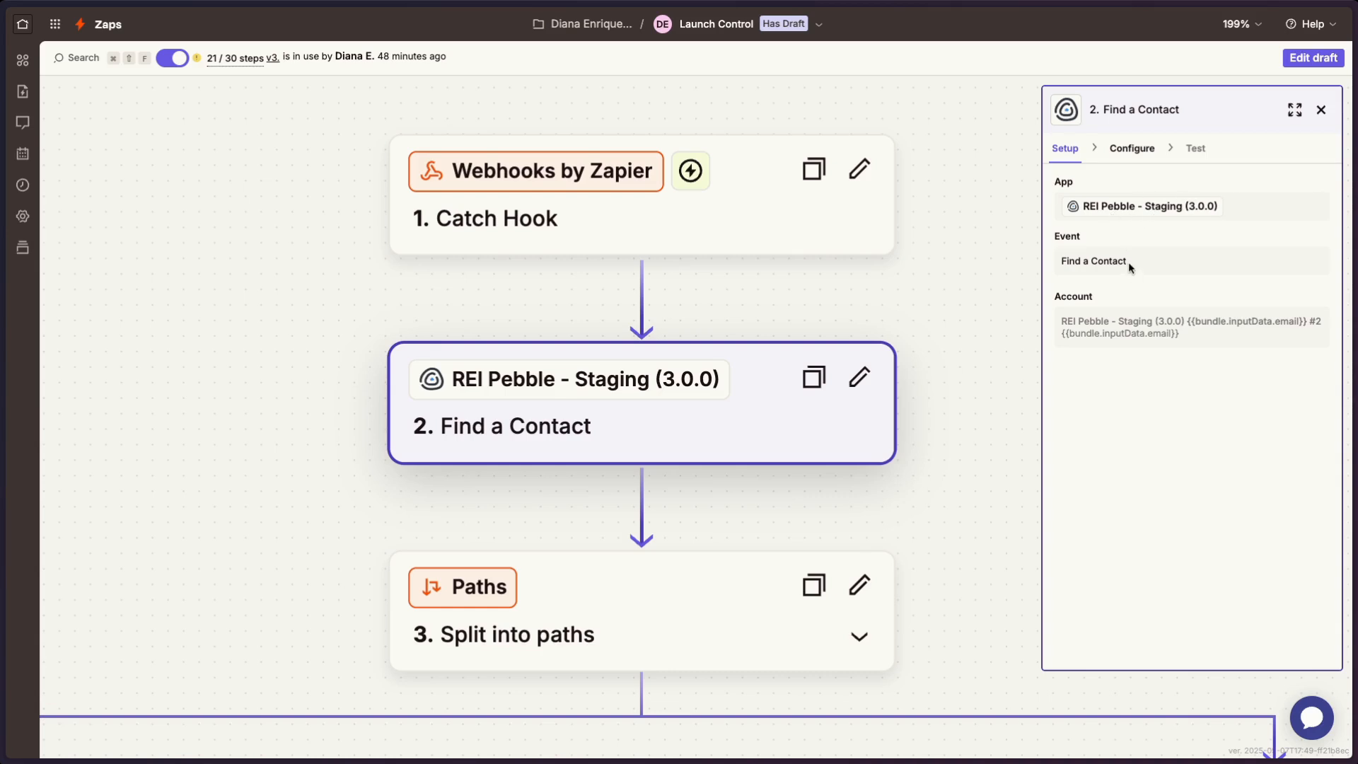
pyautogui.click(1131, 148)
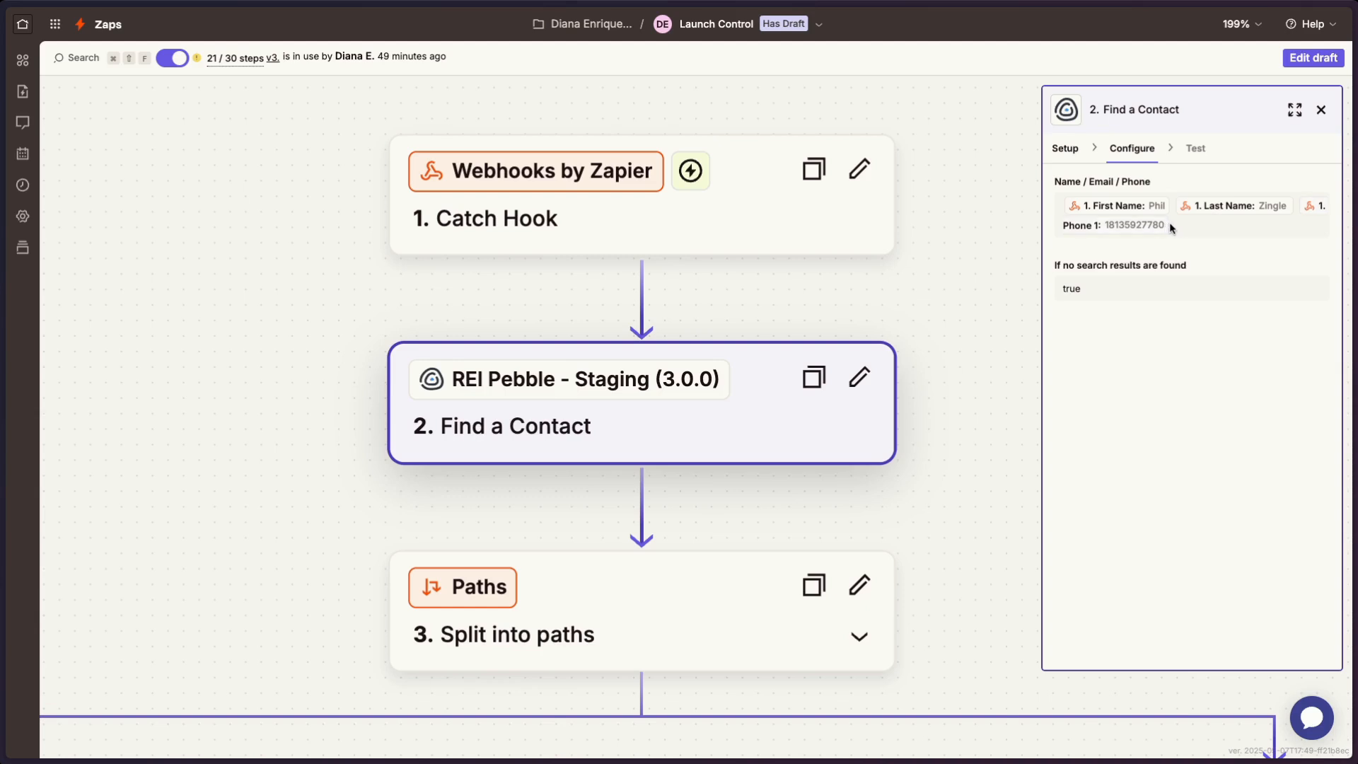
# - Edit the Zap's draft and remove Phone 1 from the Find a Contact step's Name / Email / Phone field, keeping First Name and Last Name
pyautogui.click(1310, 59)
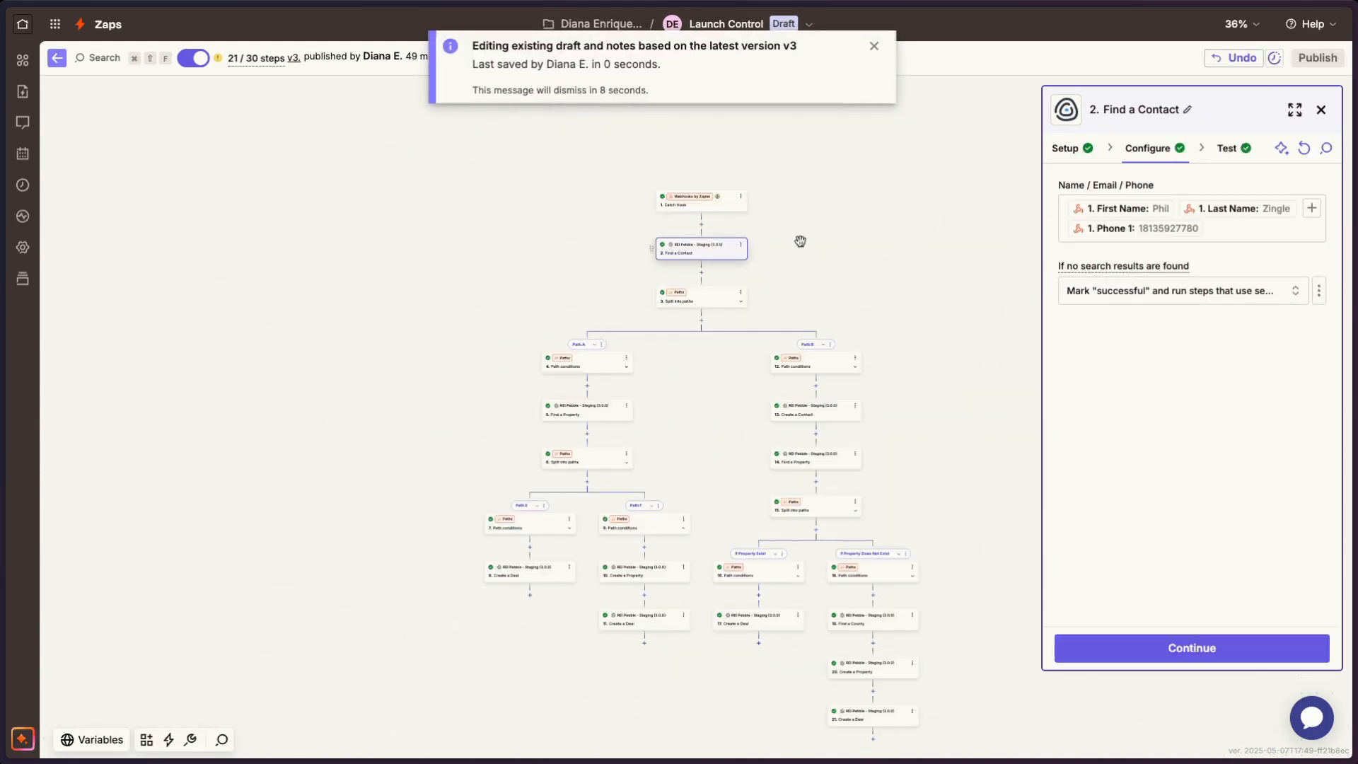
pyautogui.click(1234, 227)
pyautogui.press('BackSpace')
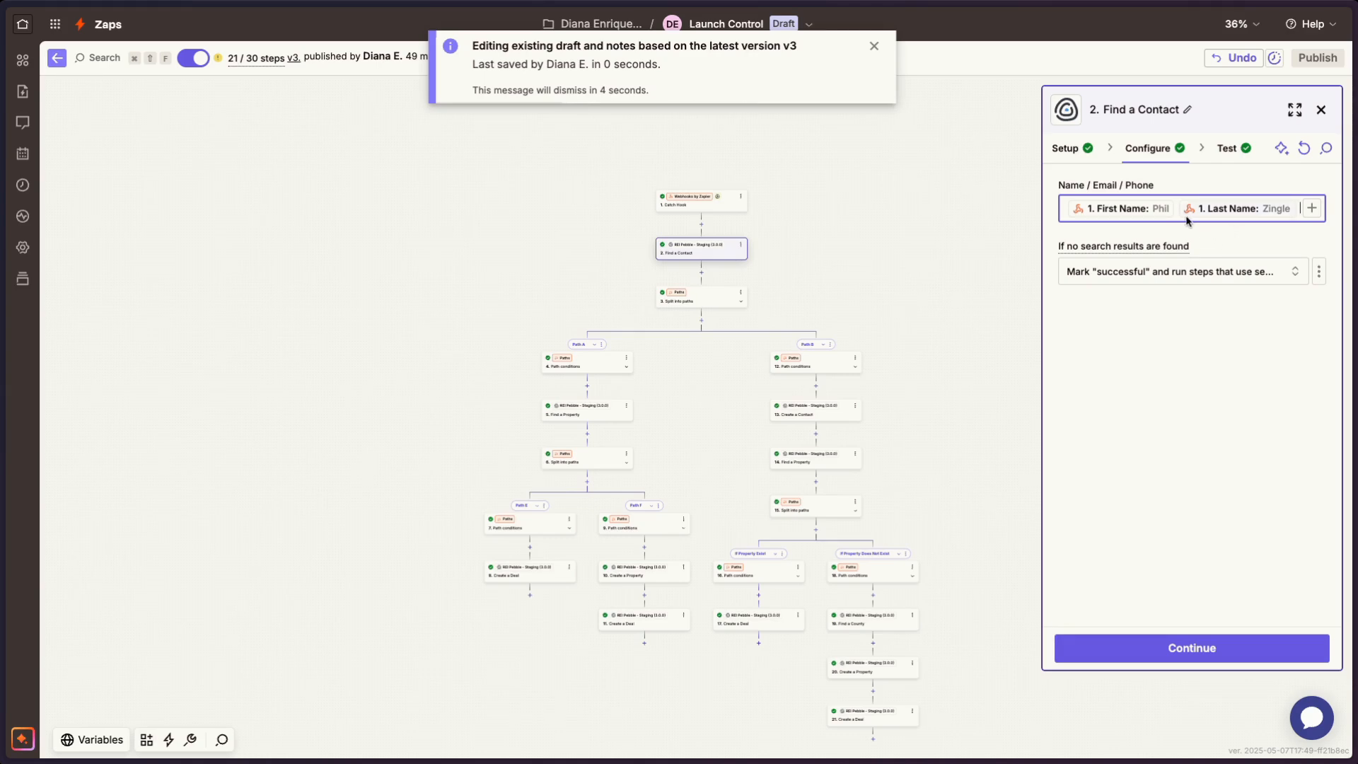
pyautogui.press('Left')
pyautogui.press('Left')
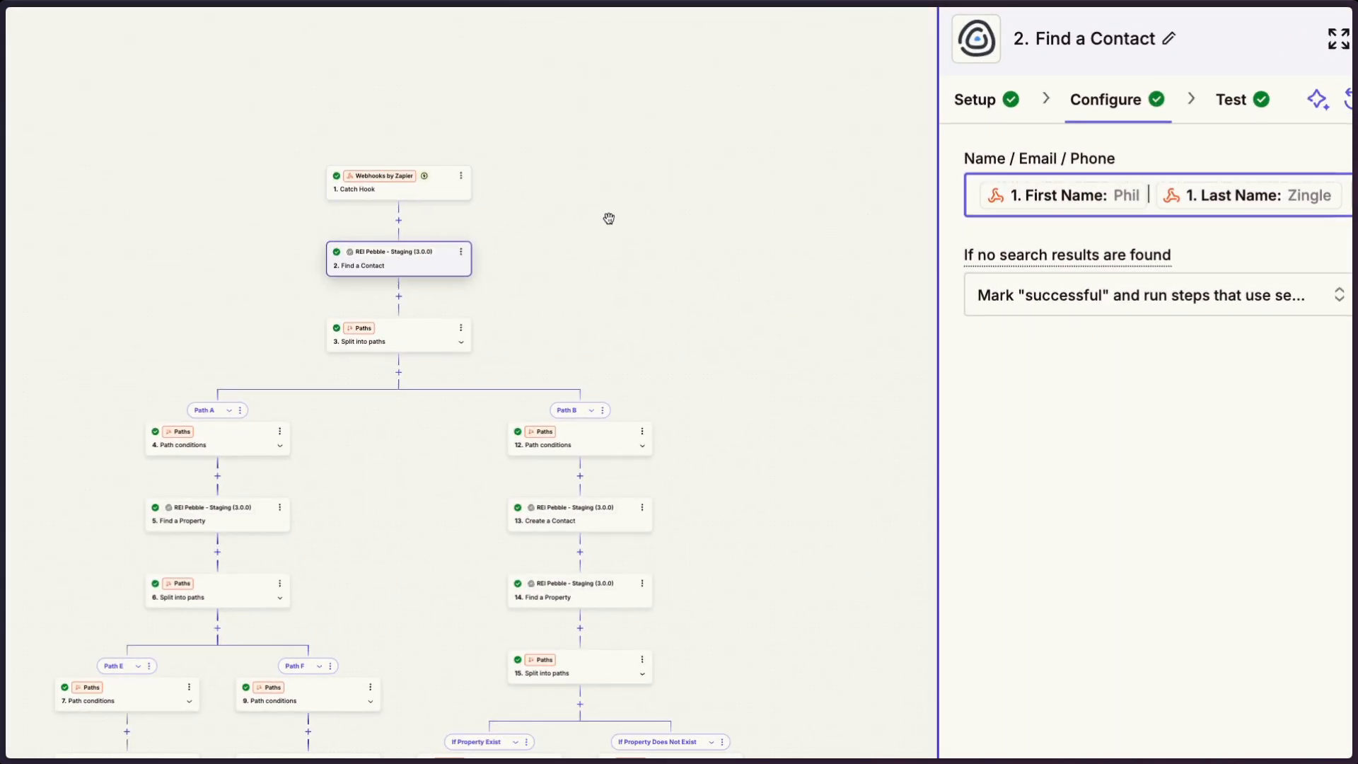
pyautogui.click(678, 226)
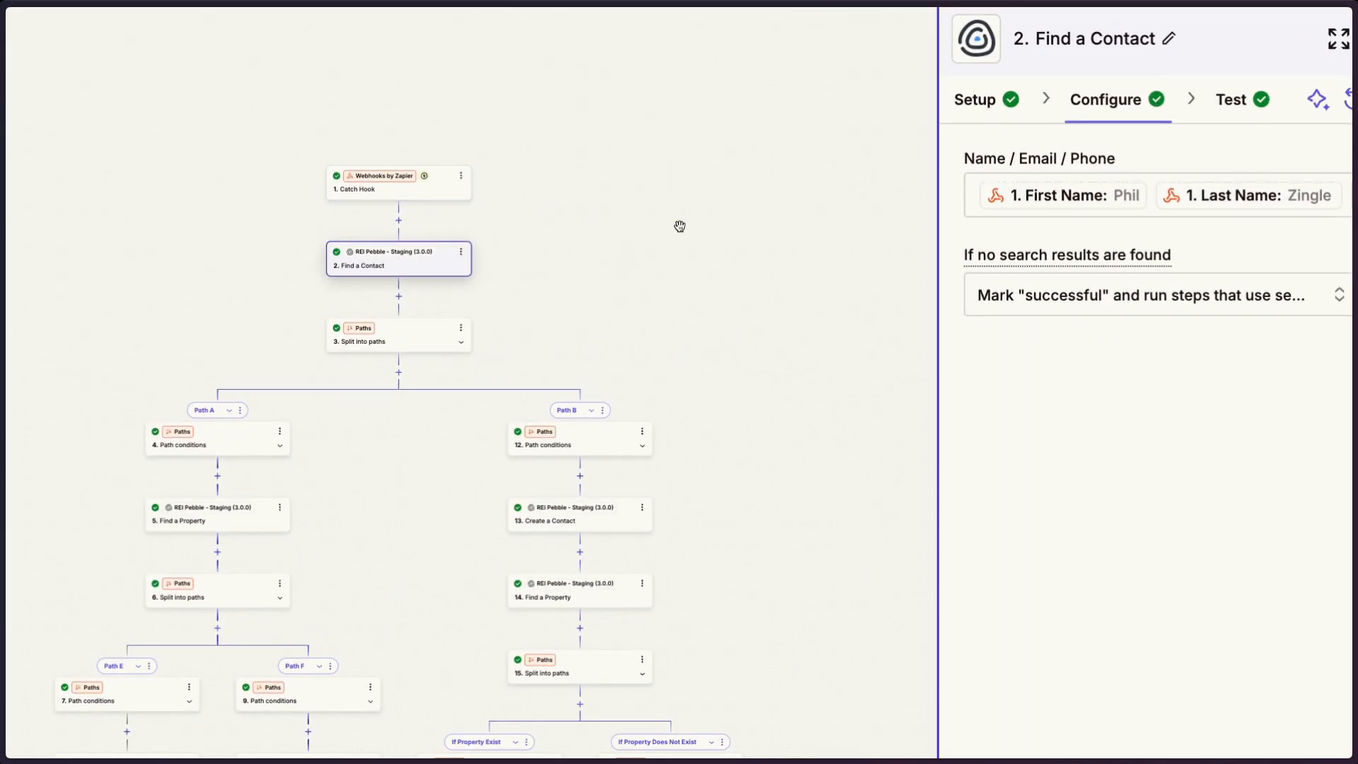
# - Check the Catch Hook trigger's test records, plus the Find a Contact step's search fields and test output
pyautogui.click(423, 193)
pyautogui.click(1239, 103)
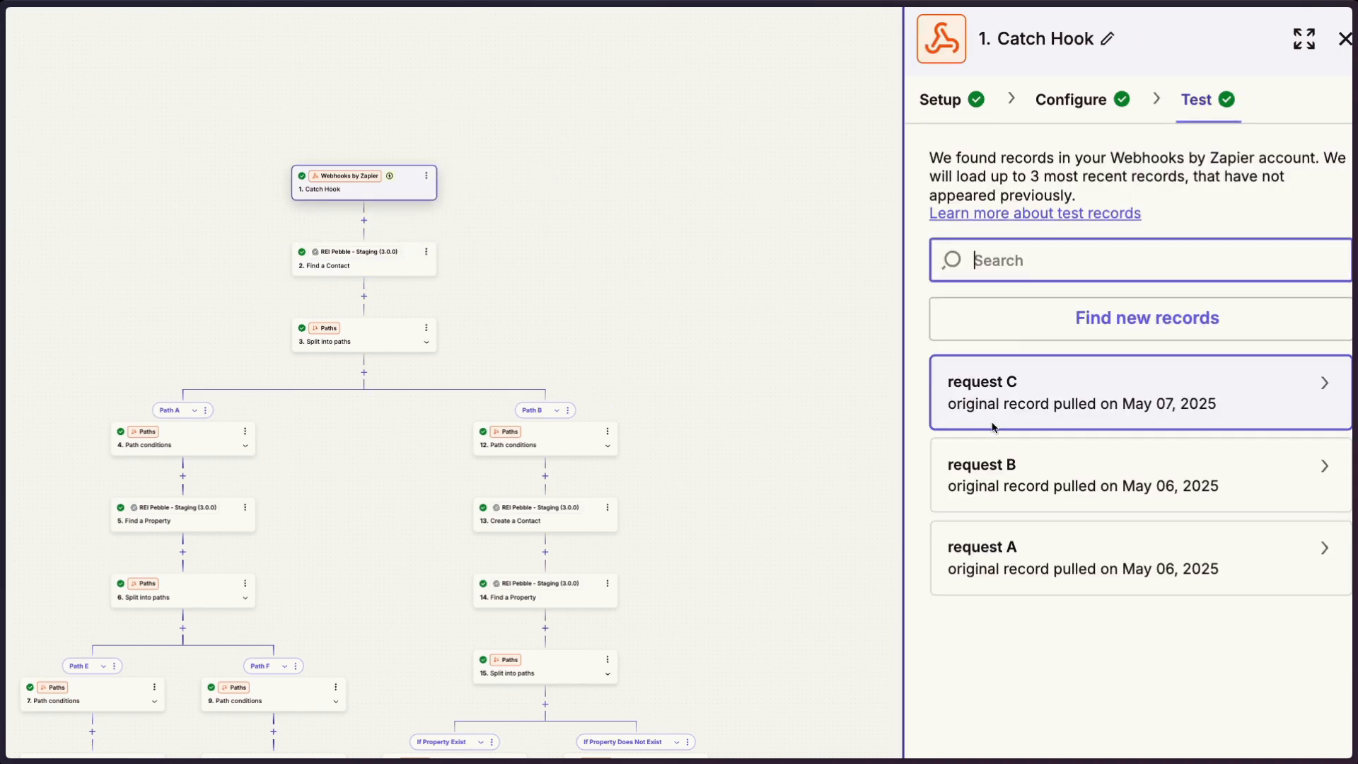
pyautogui.click(391, 266)
pyautogui.scroll(-3, 715, 393)
pyautogui.scroll(-1, 715, 394)
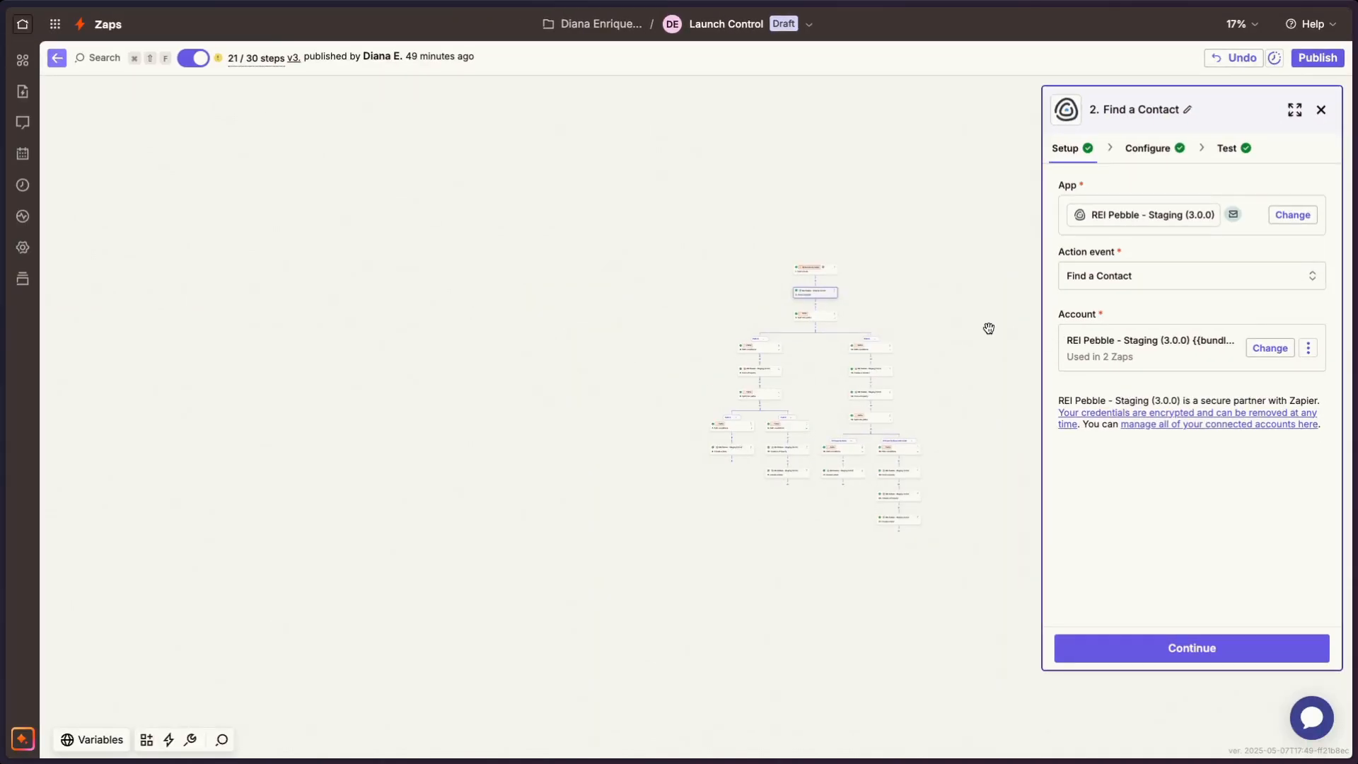
pyautogui.scroll(6, 989, 328)
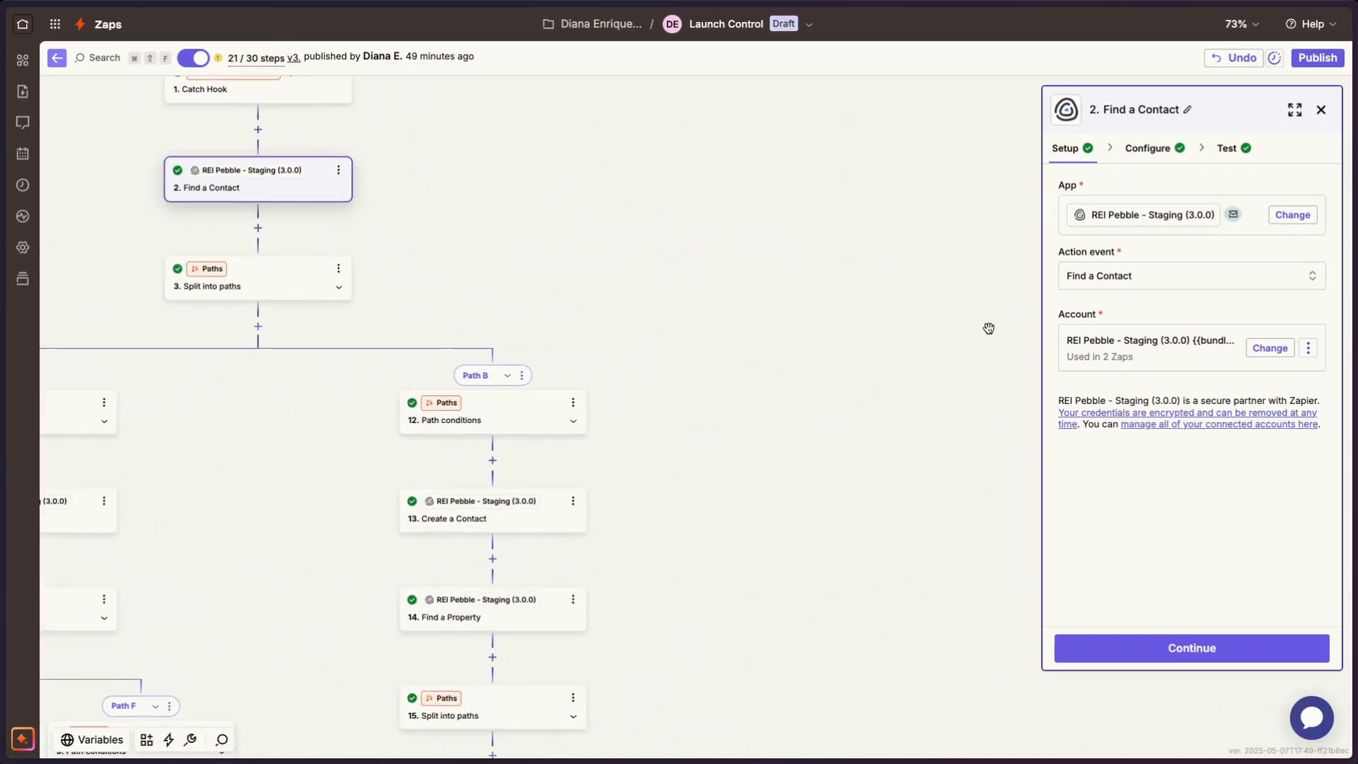
pyautogui.hscroll(-5, 989, 328)
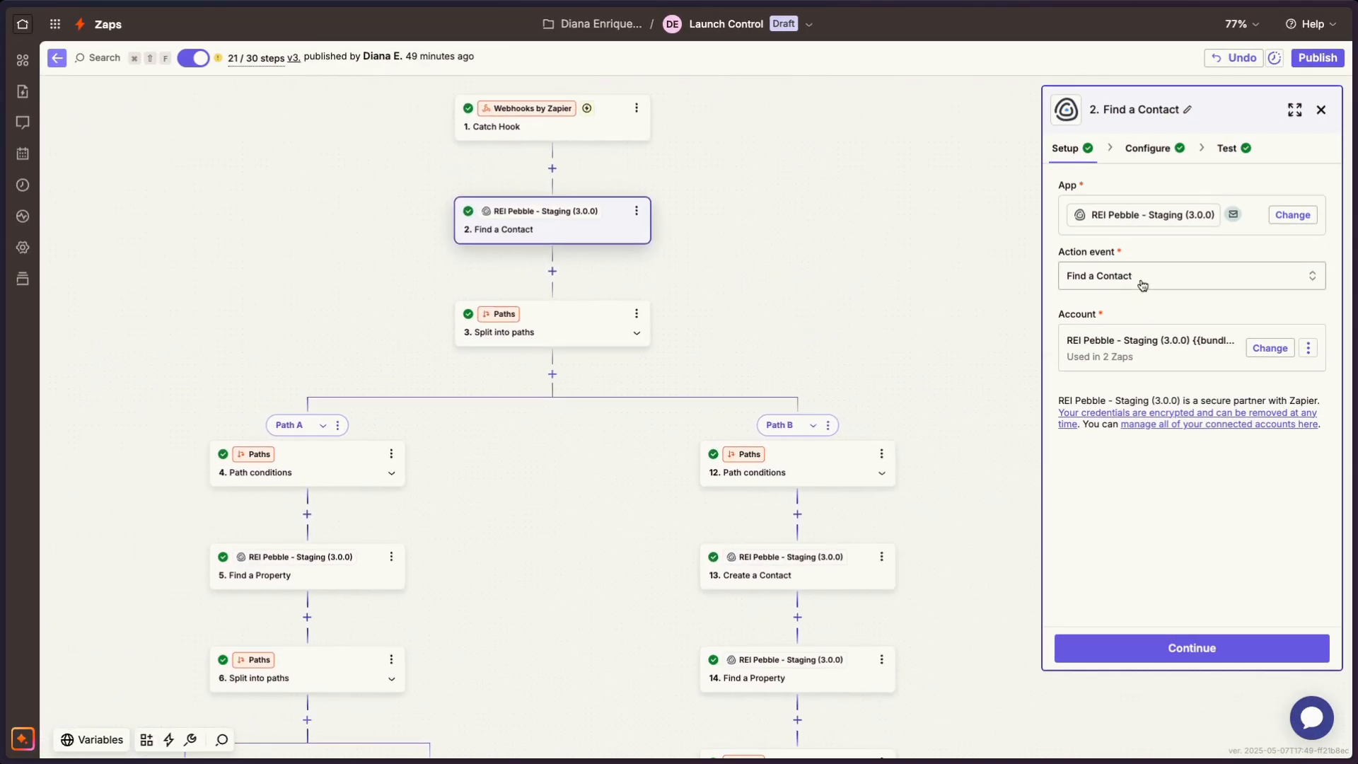
pyautogui.click(1163, 146)
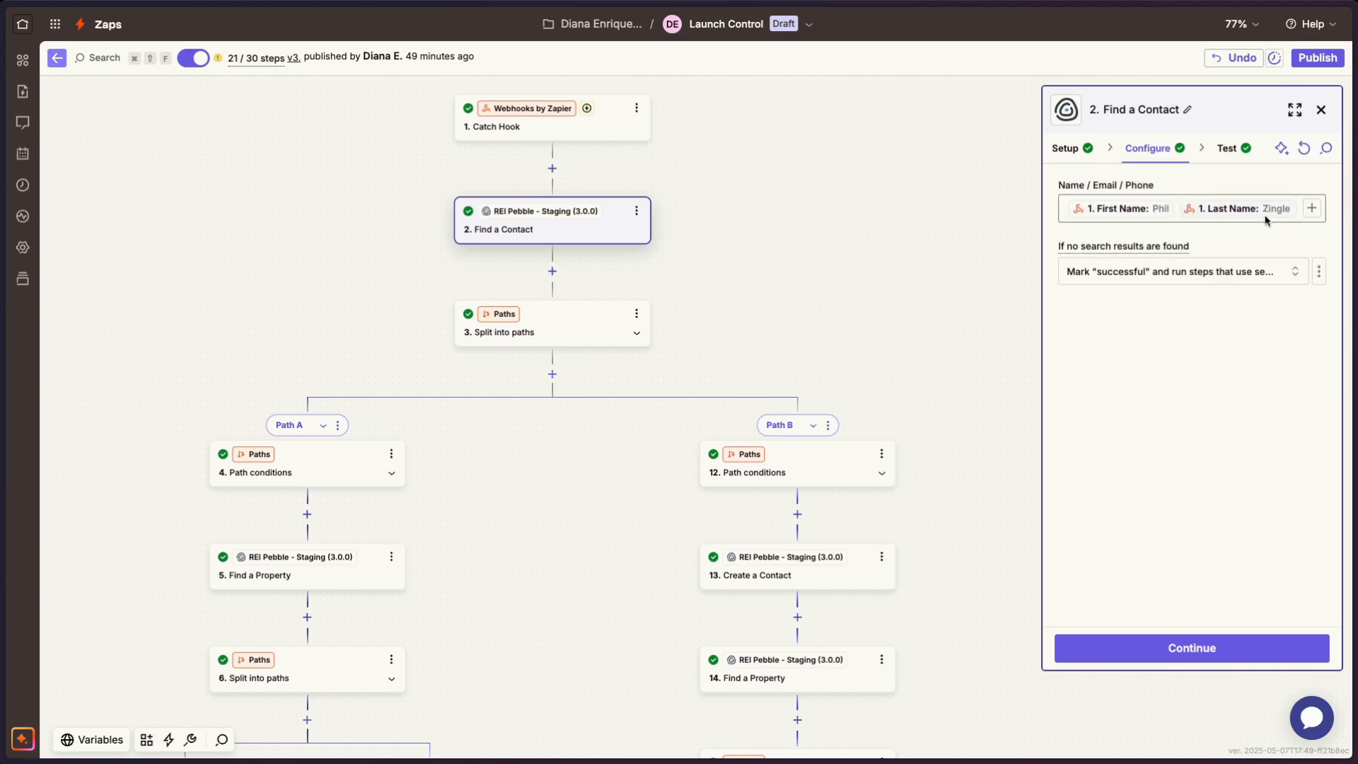
pyautogui.click(1220, 155)
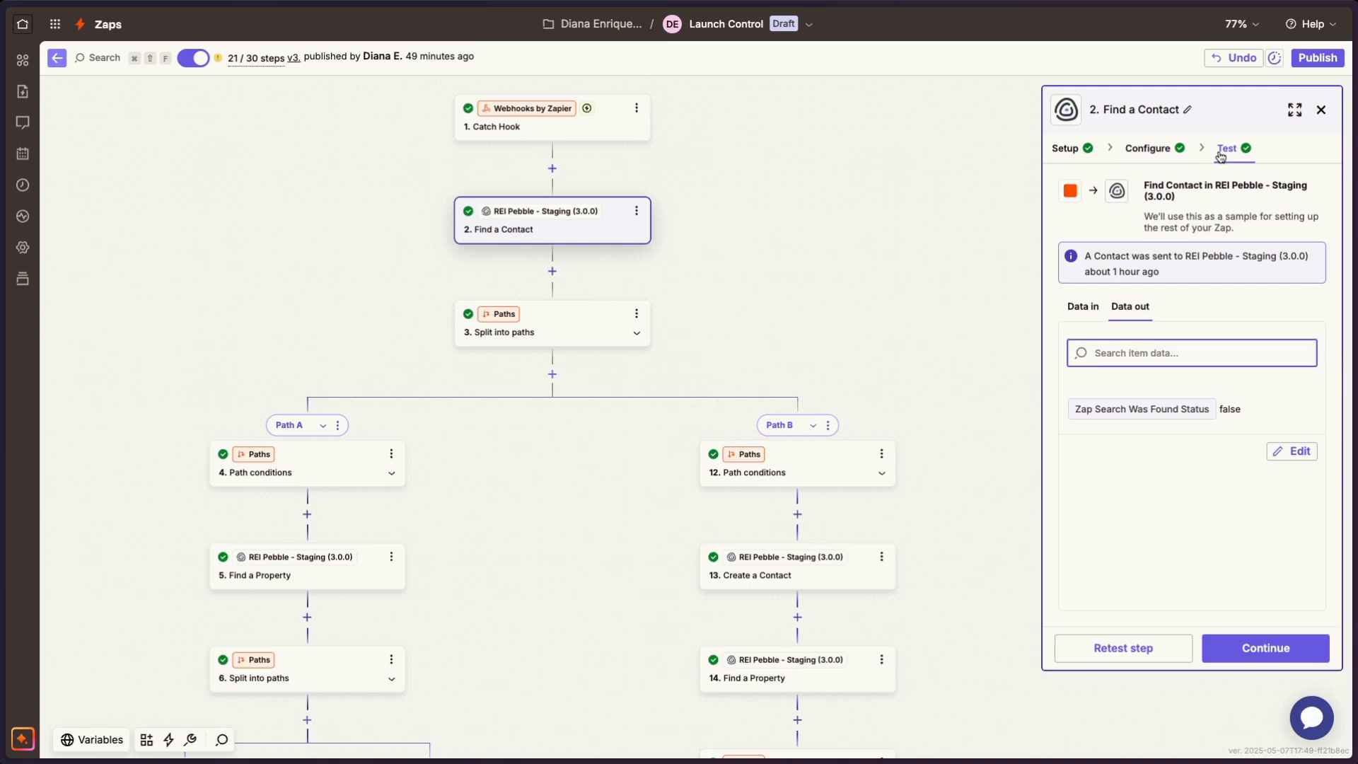
# - Continue past the Find a Contact test and Path A's conditions to the Find a Property step, and examine the branches
pyautogui.click(1242, 655)
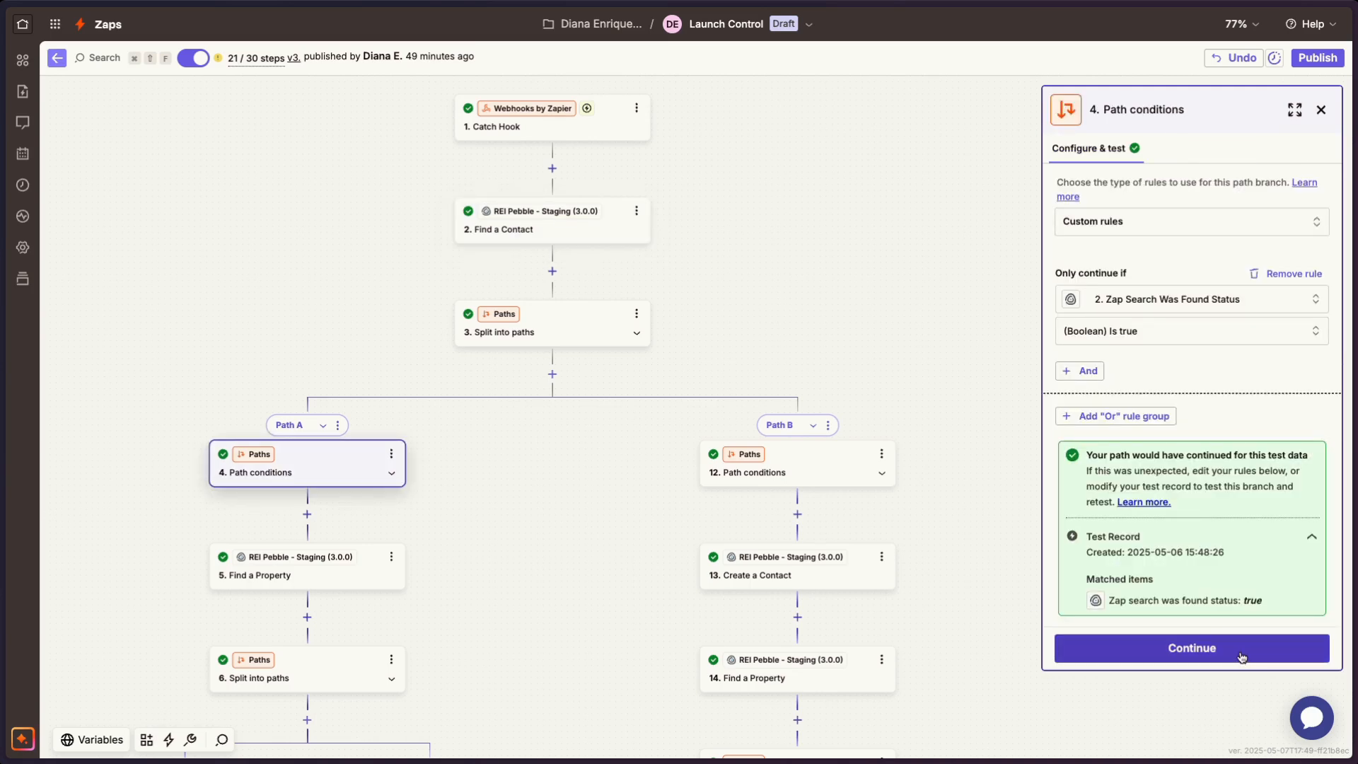
pyautogui.click(1241, 656)
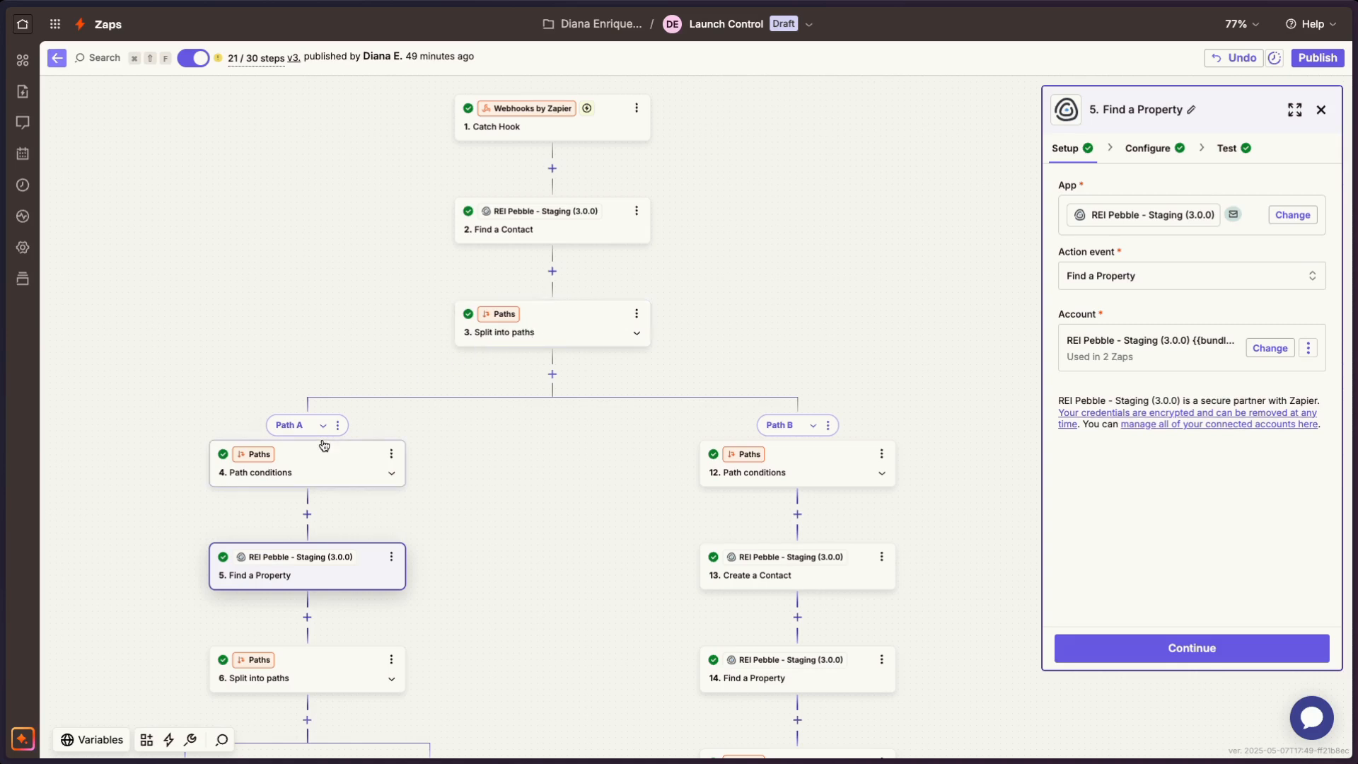
pyautogui.scroll(-3, 321, 446)
pyautogui.hscroll(-2, 321, 445)
pyautogui.scroll(1, 361, 479)
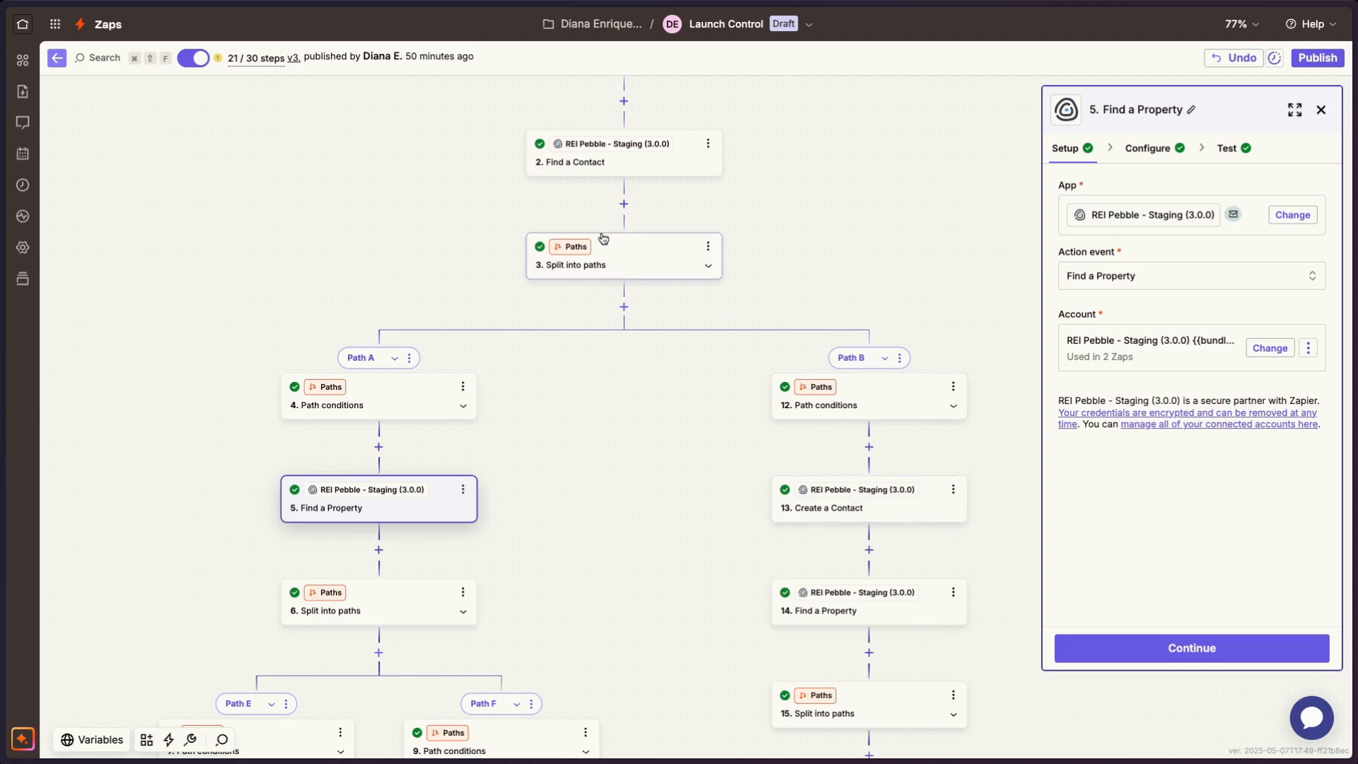
# - Select the Find a Contact step's Zap Search Was Found Status as the field of Path A's condition rule
pyautogui.click(374, 409)
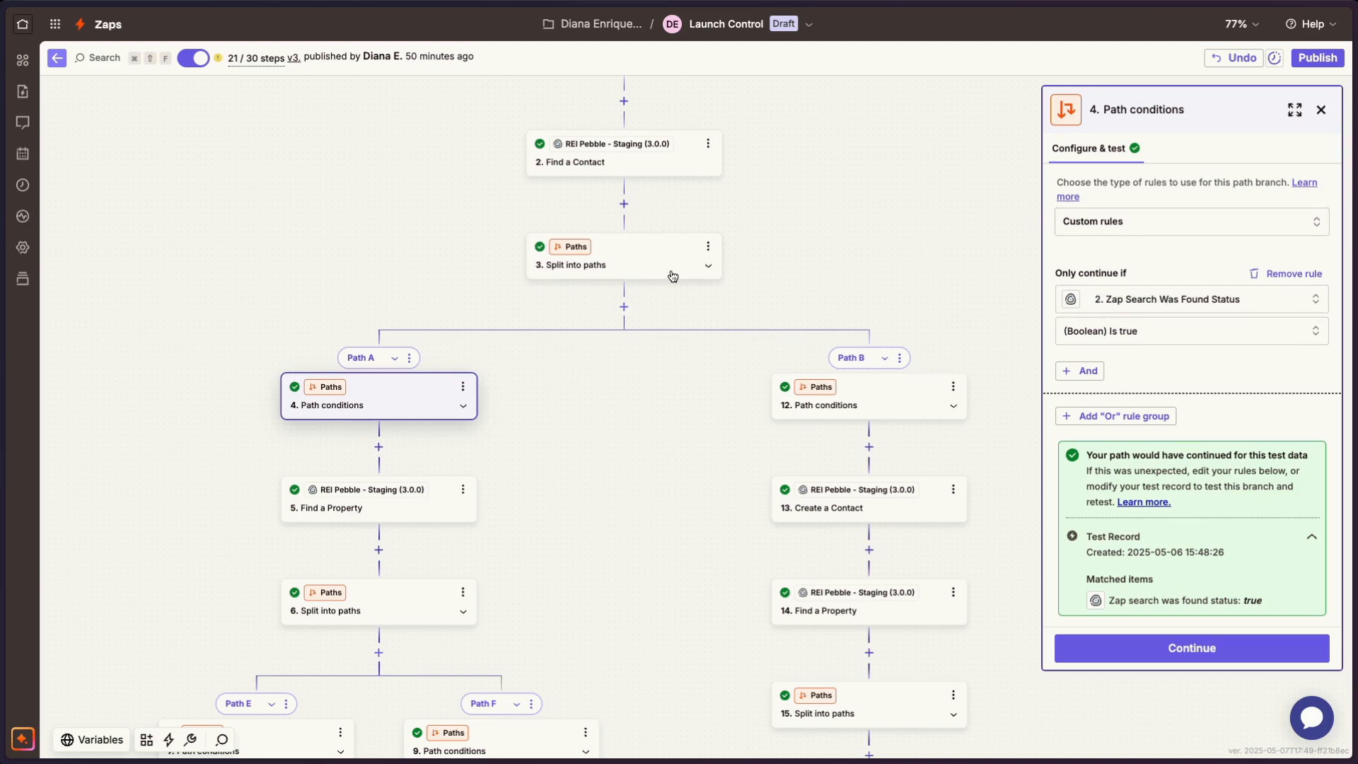
pyautogui.click(1138, 308)
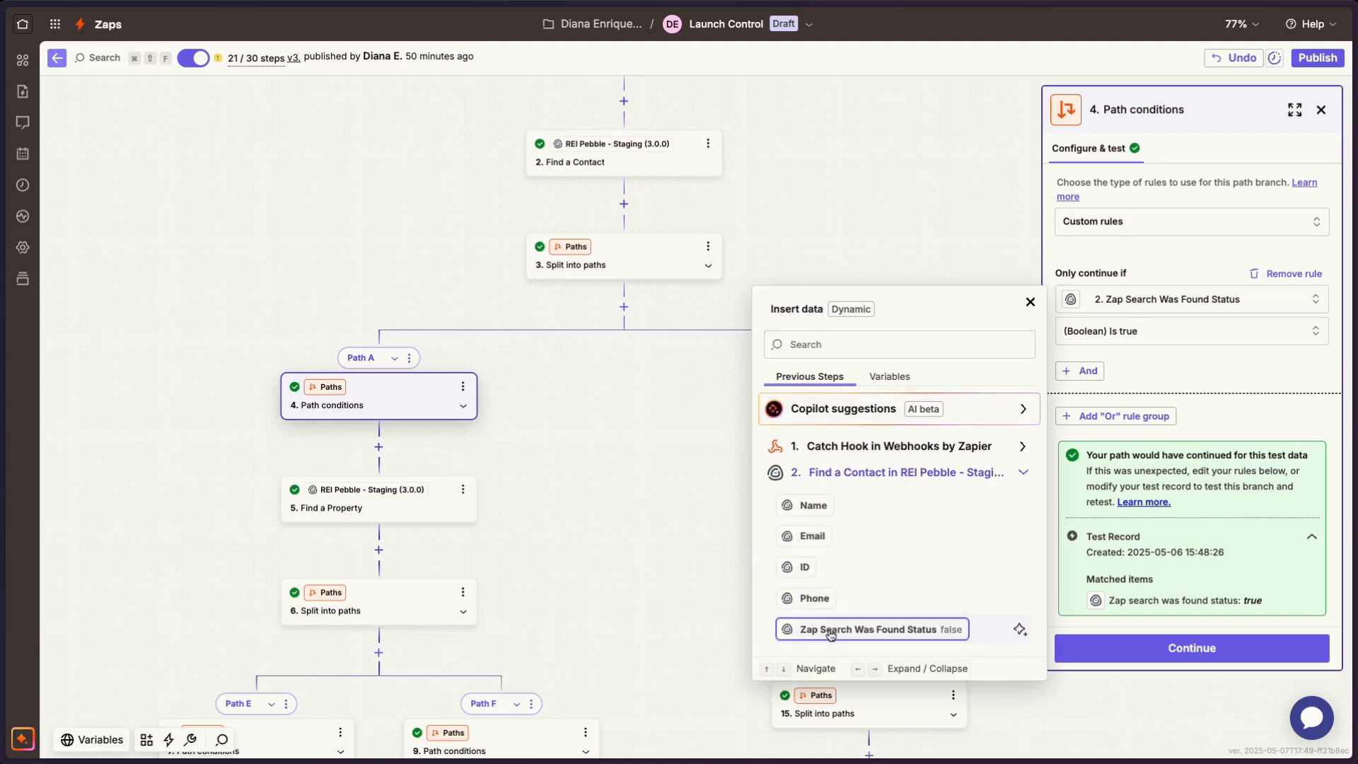
pyautogui.click(831, 632)
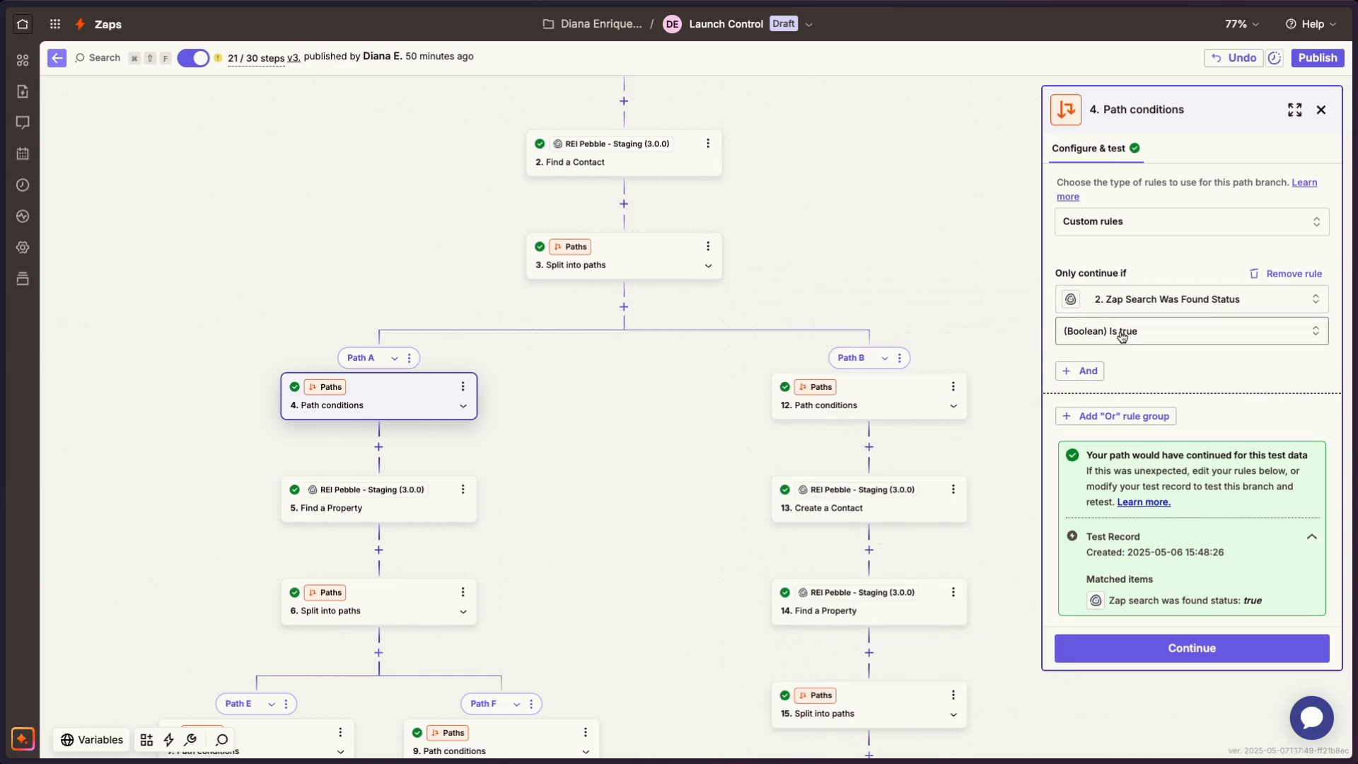
# - Compare the condition rule of Path B with that of Path A
pyautogui.scroll(-2, 353, 488)
pyautogui.hscroll(-1, 354, 488)
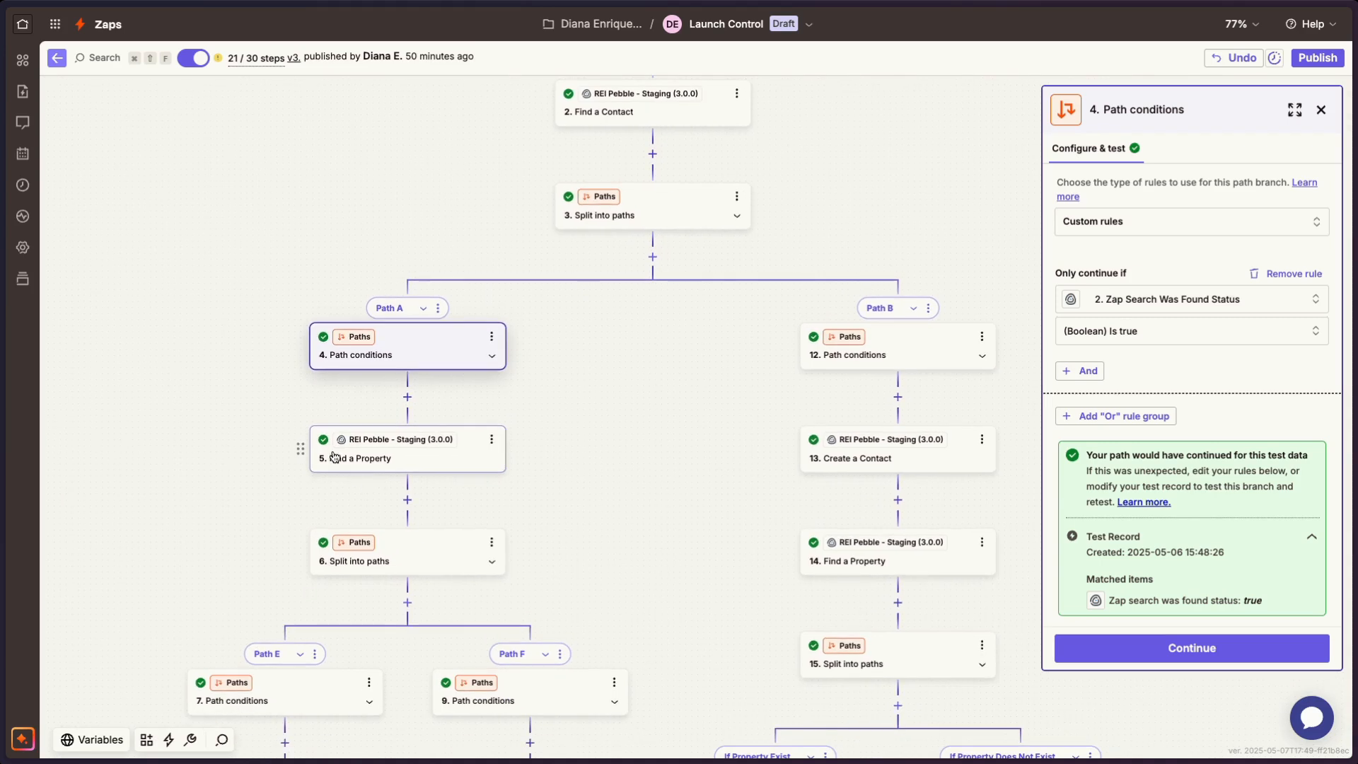
pyautogui.hscroll(2, 774, 338)
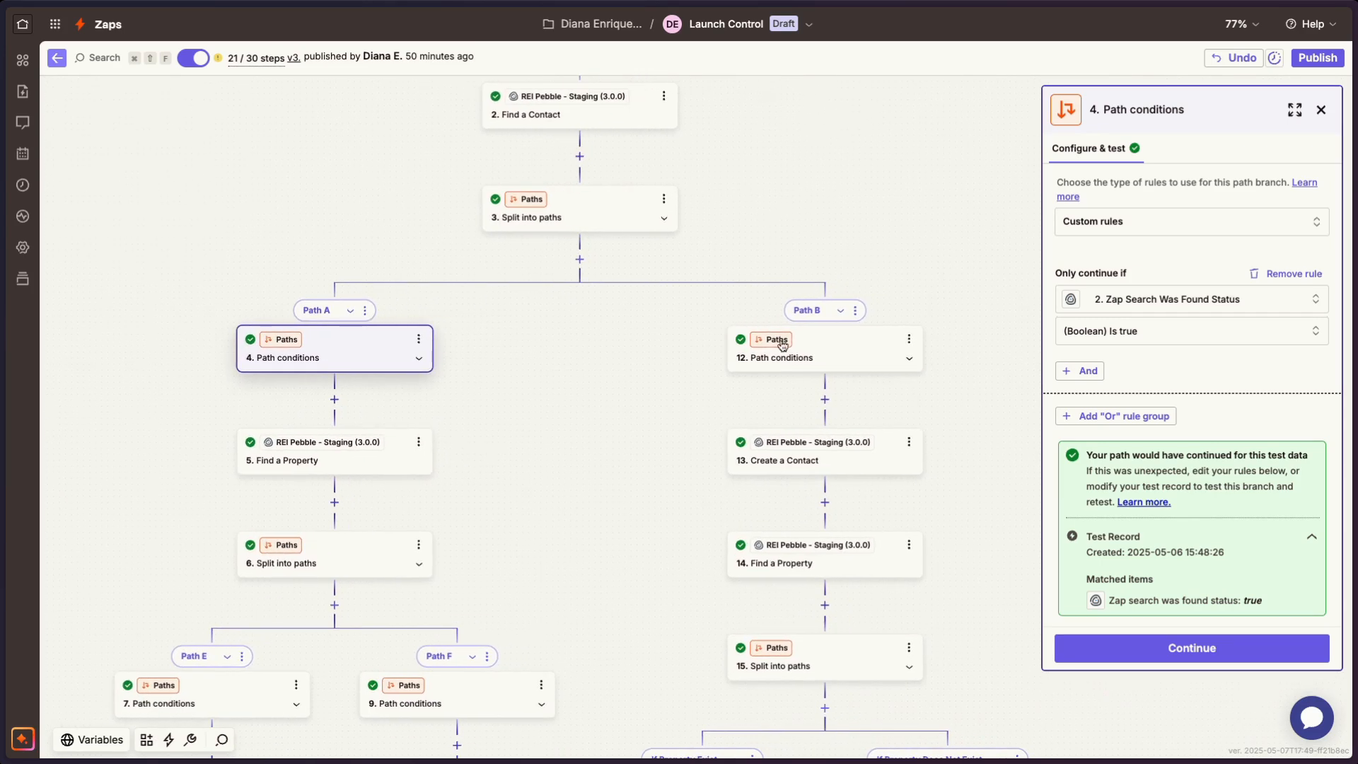
pyautogui.click(782, 344)
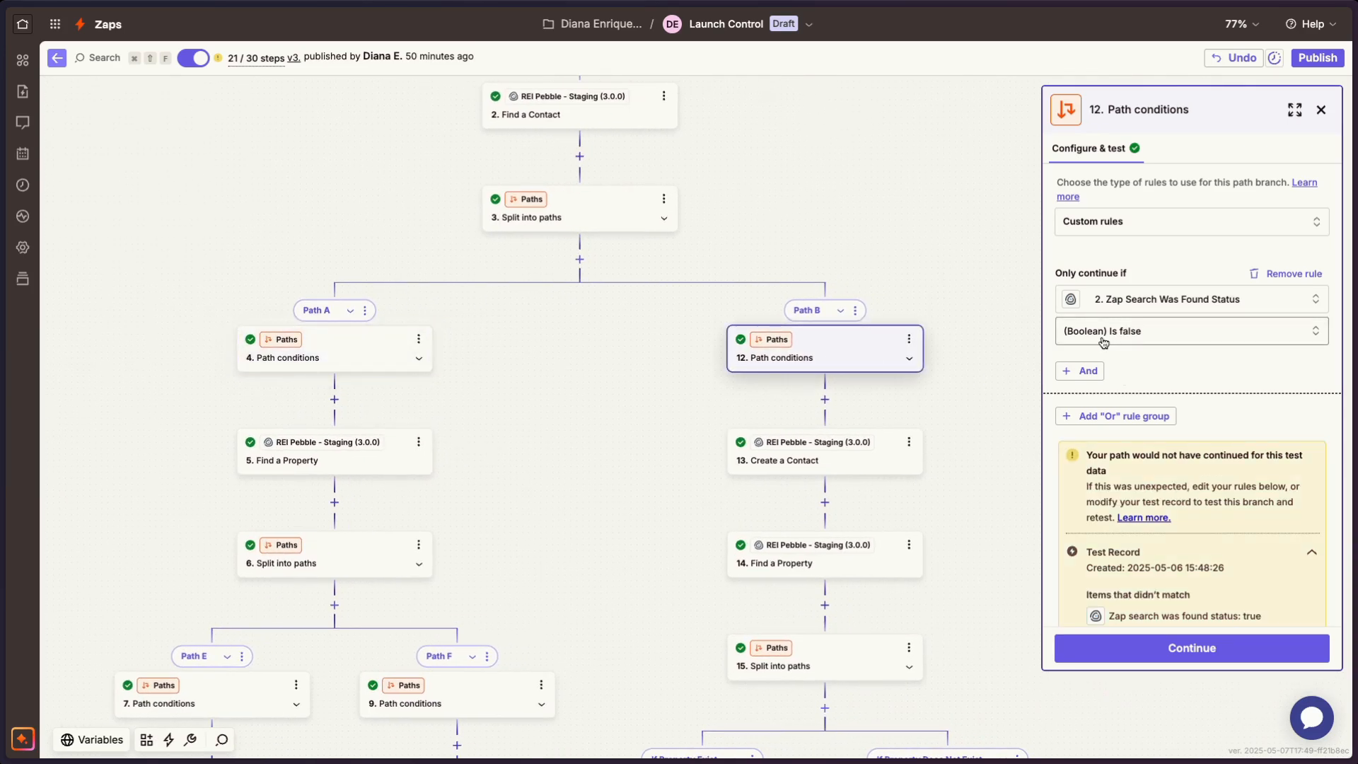
pyautogui.click(342, 363)
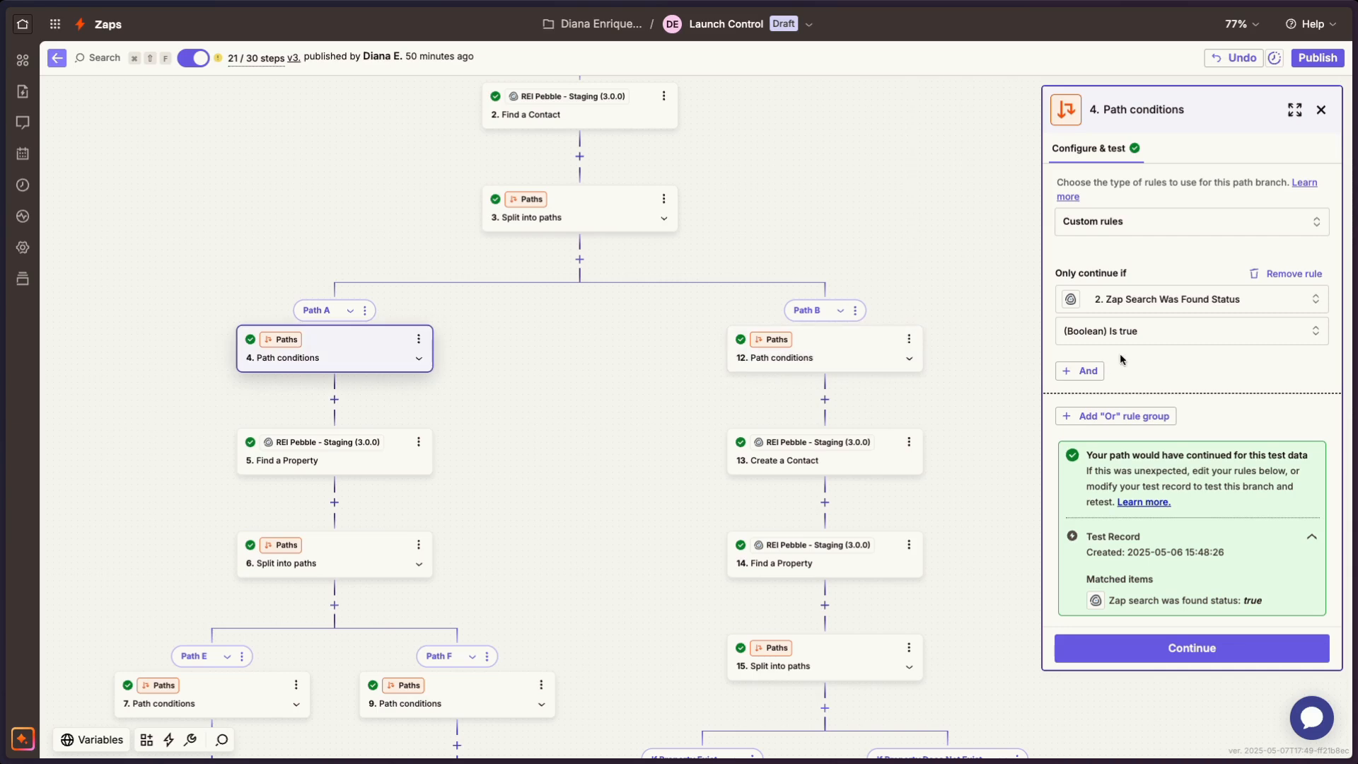
# - Review the action event and contact field mapping of Path B's Create a Contact step
pyautogui.click(857, 463)
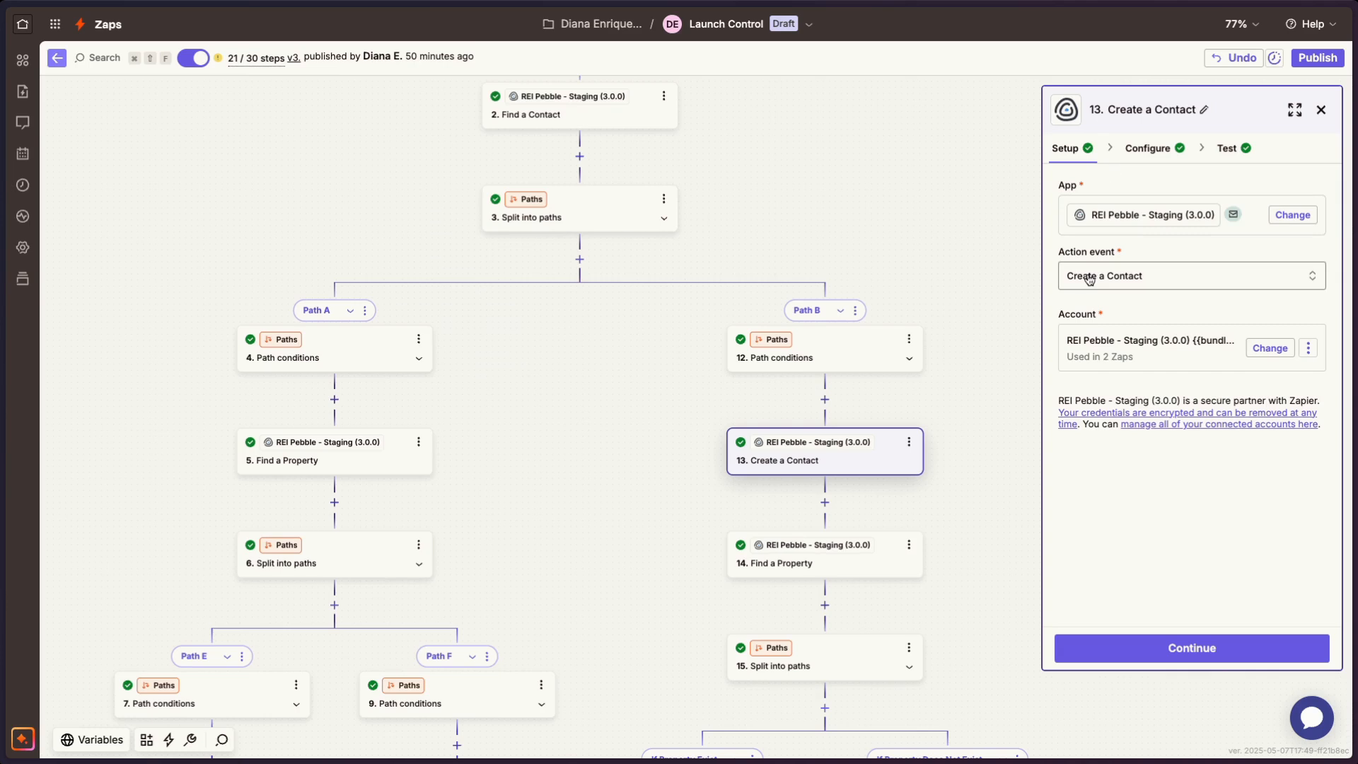
pyautogui.click(1147, 148)
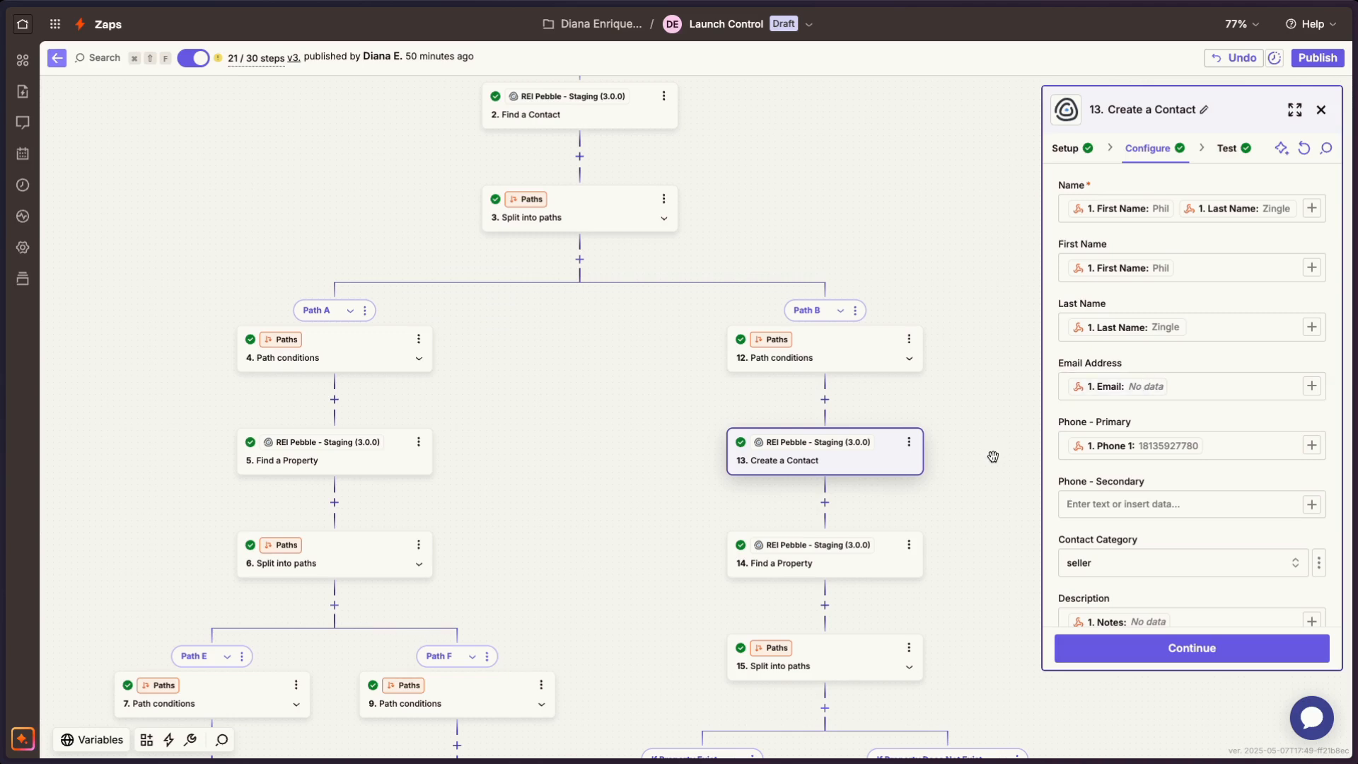
pyautogui.scroll(-2, 992, 456)
pyautogui.scroll(4, 993, 456)
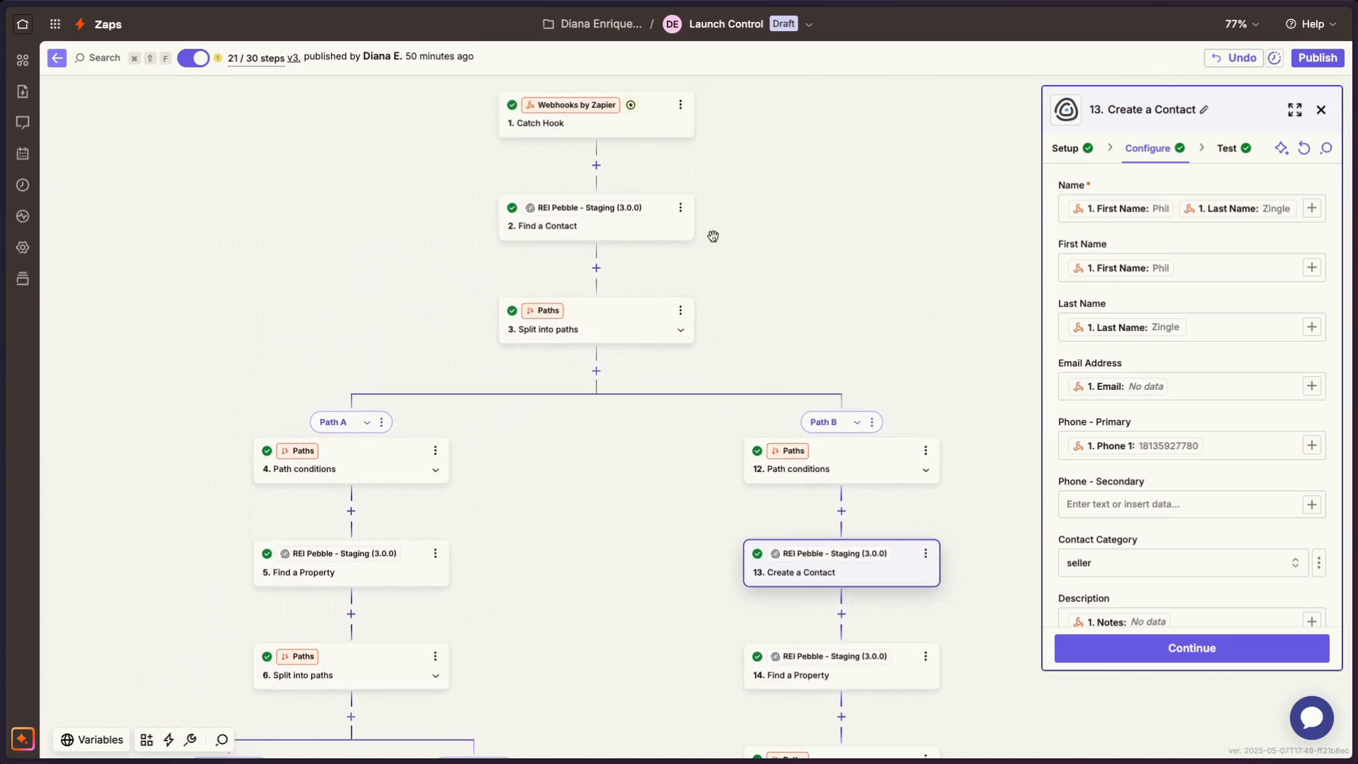
pyautogui.scroll(-5, 842, 434)
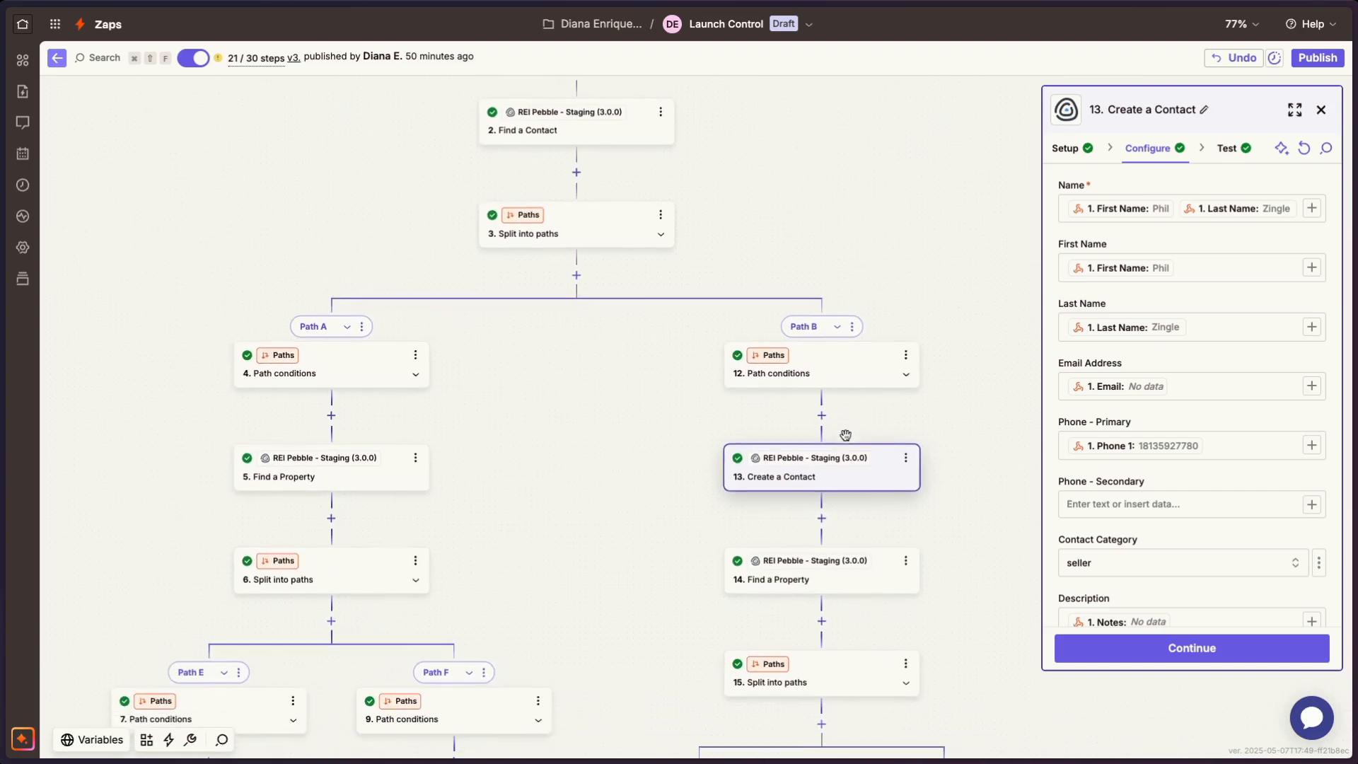
pyautogui.scroll(-1, 845, 435)
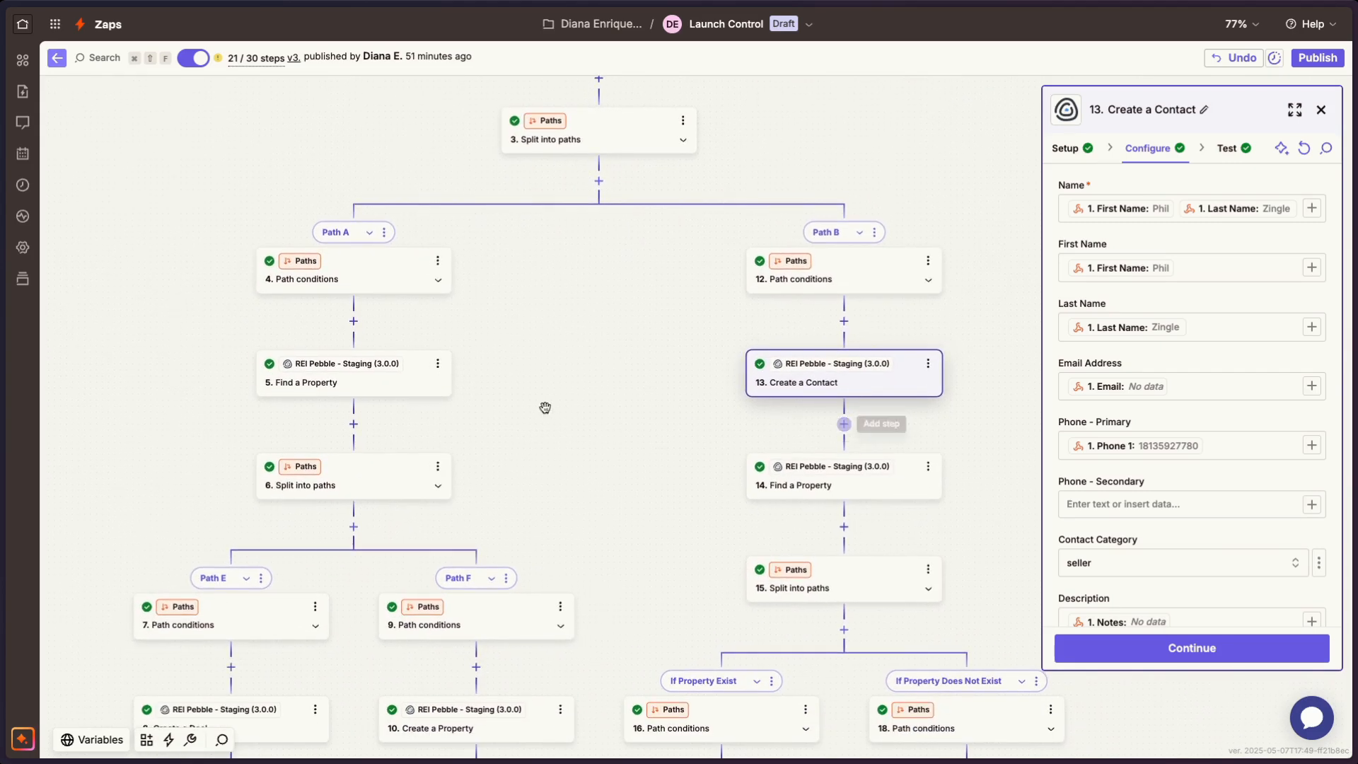
# - Examine Path A's Find a Property branch and the condition rule in Path E, including the data its field can use
pyautogui.scroll(2, 360, 405)
pyautogui.hscroll(-2, 361, 406)
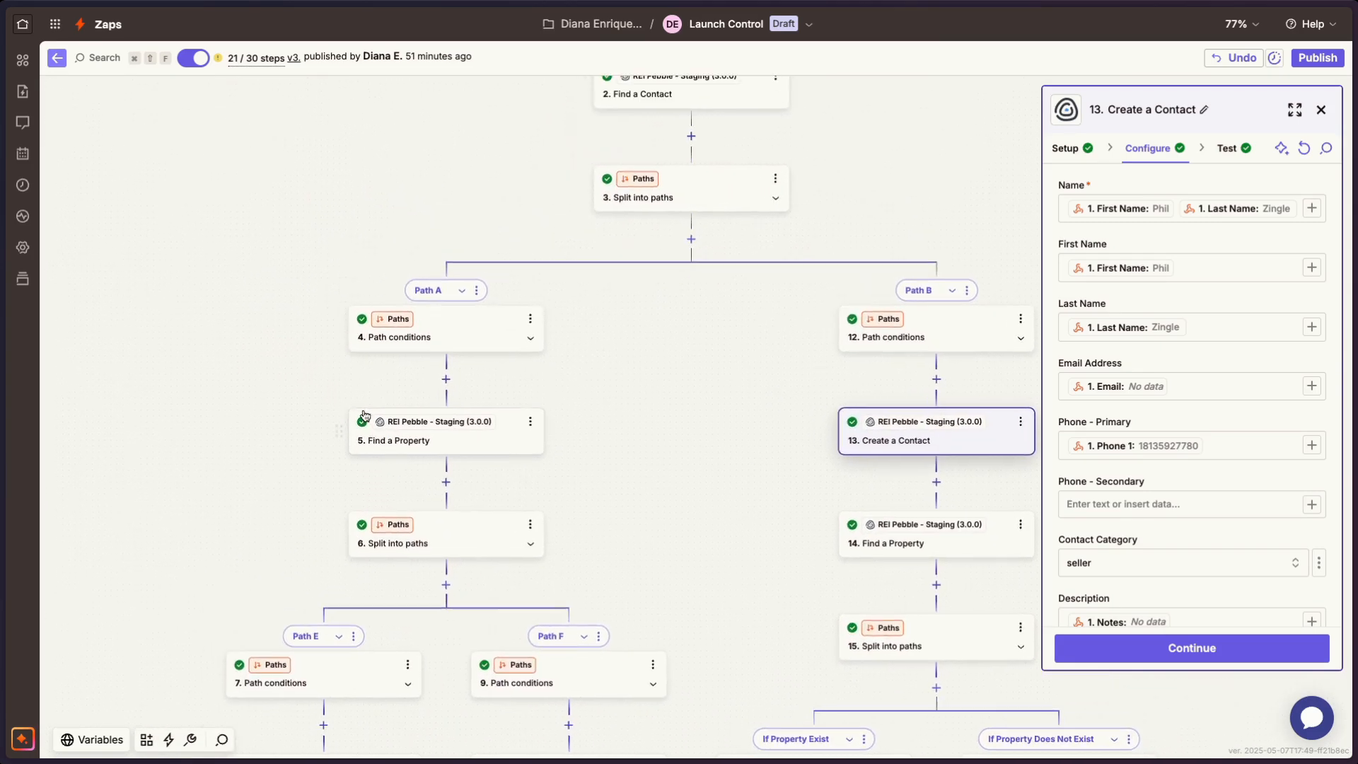
pyautogui.scroll(-3, 447, 418)
pyautogui.hscroll(-1, 448, 418)
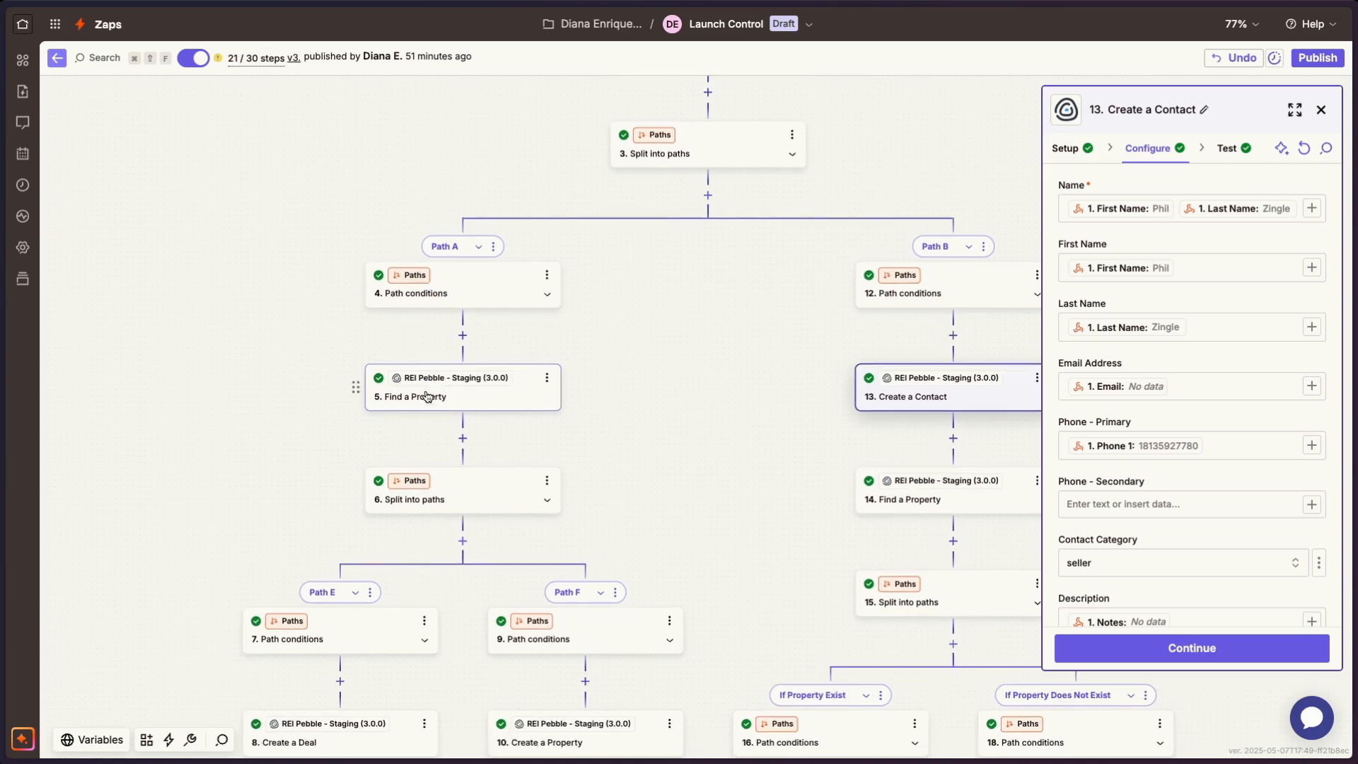
pyautogui.scroll(-3, 431, 382)
pyautogui.hscroll(-1, 431, 382)
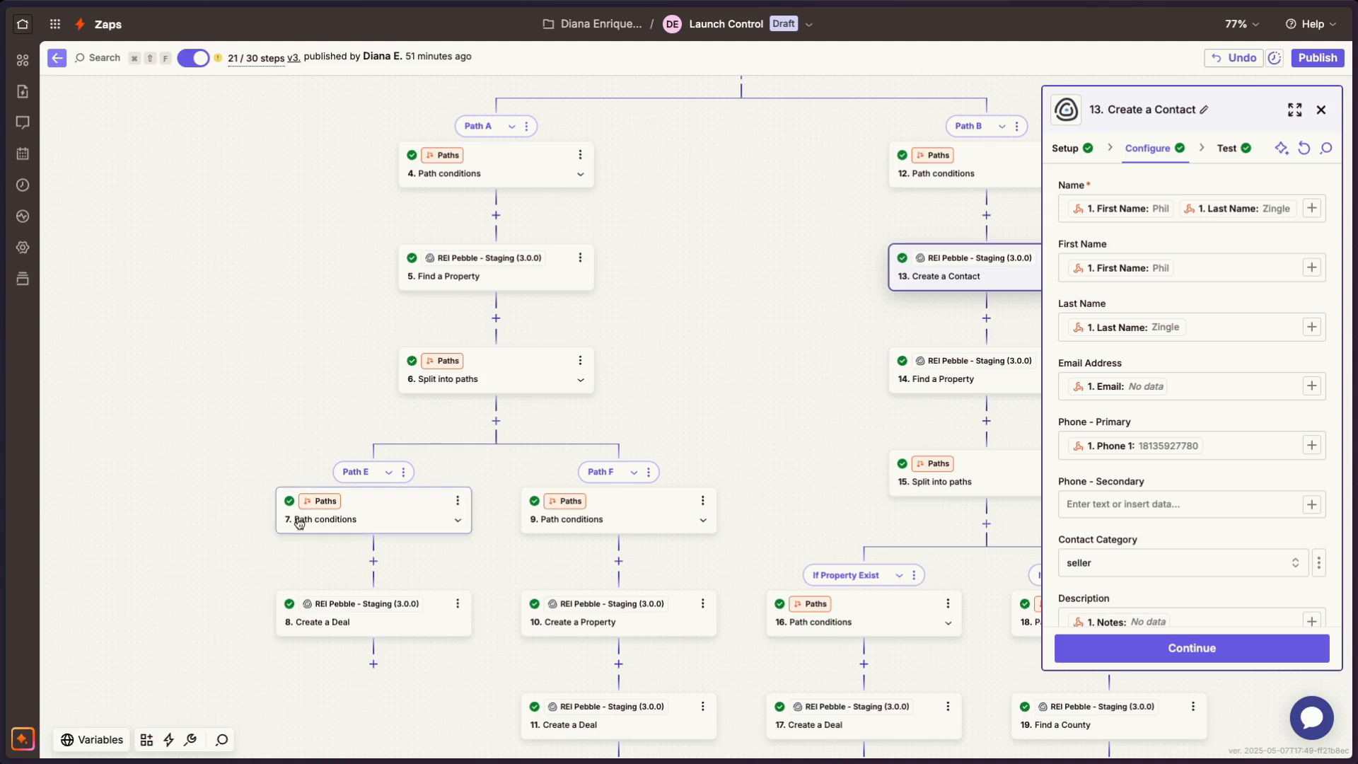
pyautogui.click(361, 527)
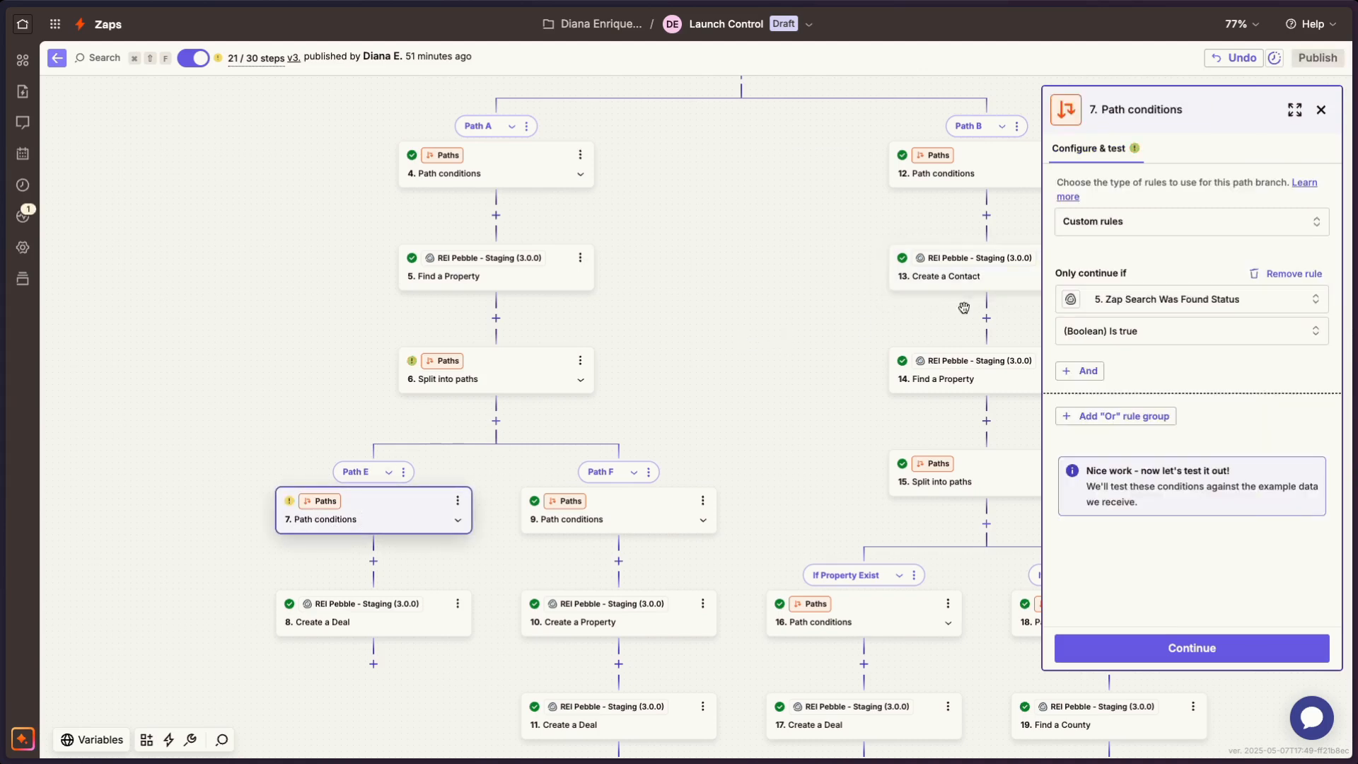
pyautogui.click(1112, 309)
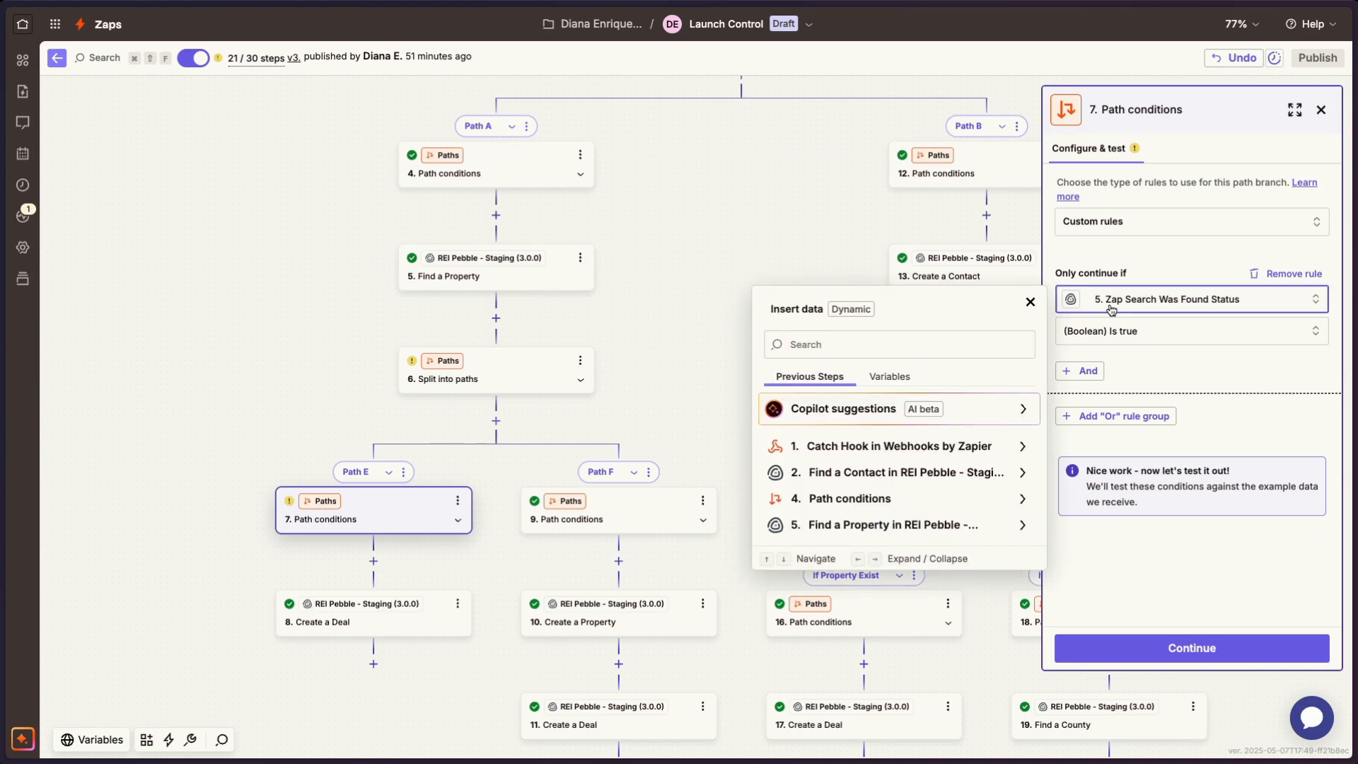
pyautogui.click(1128, 360)
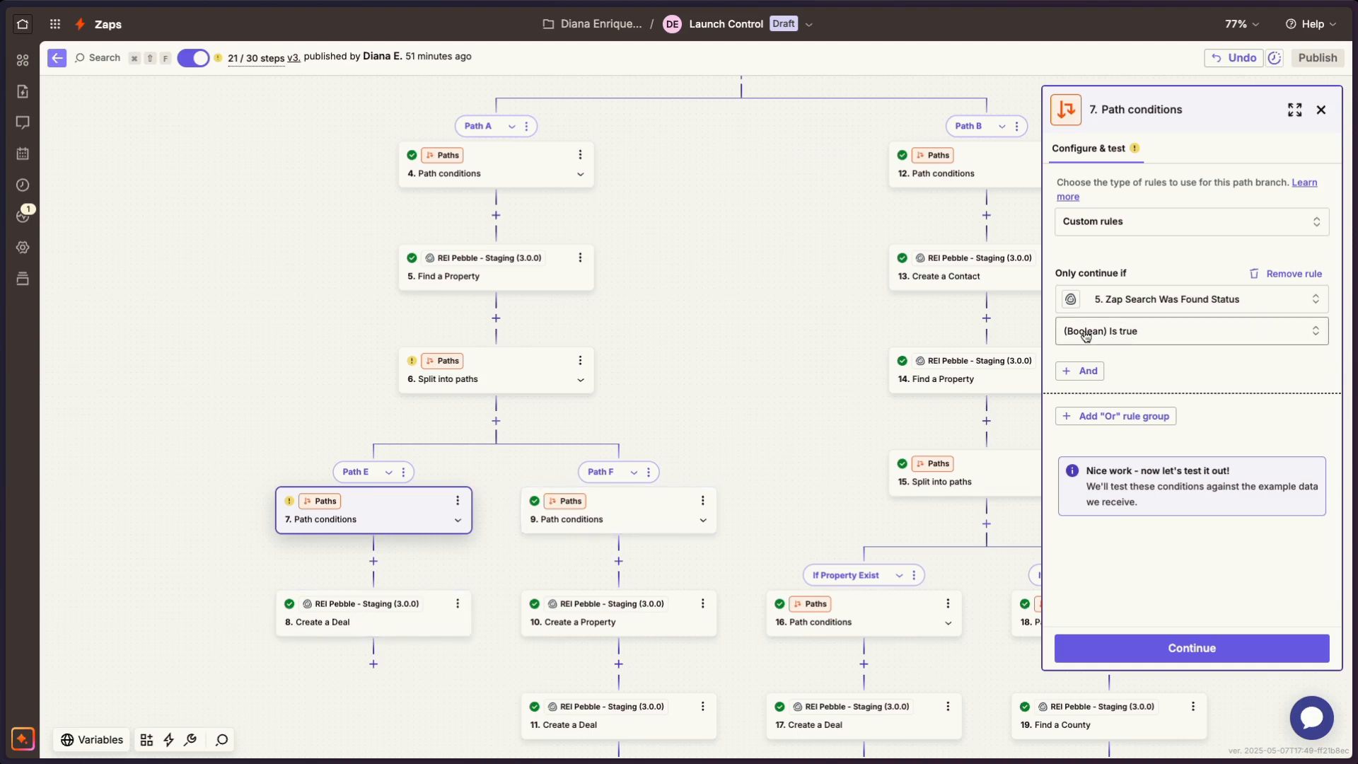
# - Open the configuration of Path E's Create a Deal step and examine the deal title's fixed text and name fields
pyautogui.click(323, 626)
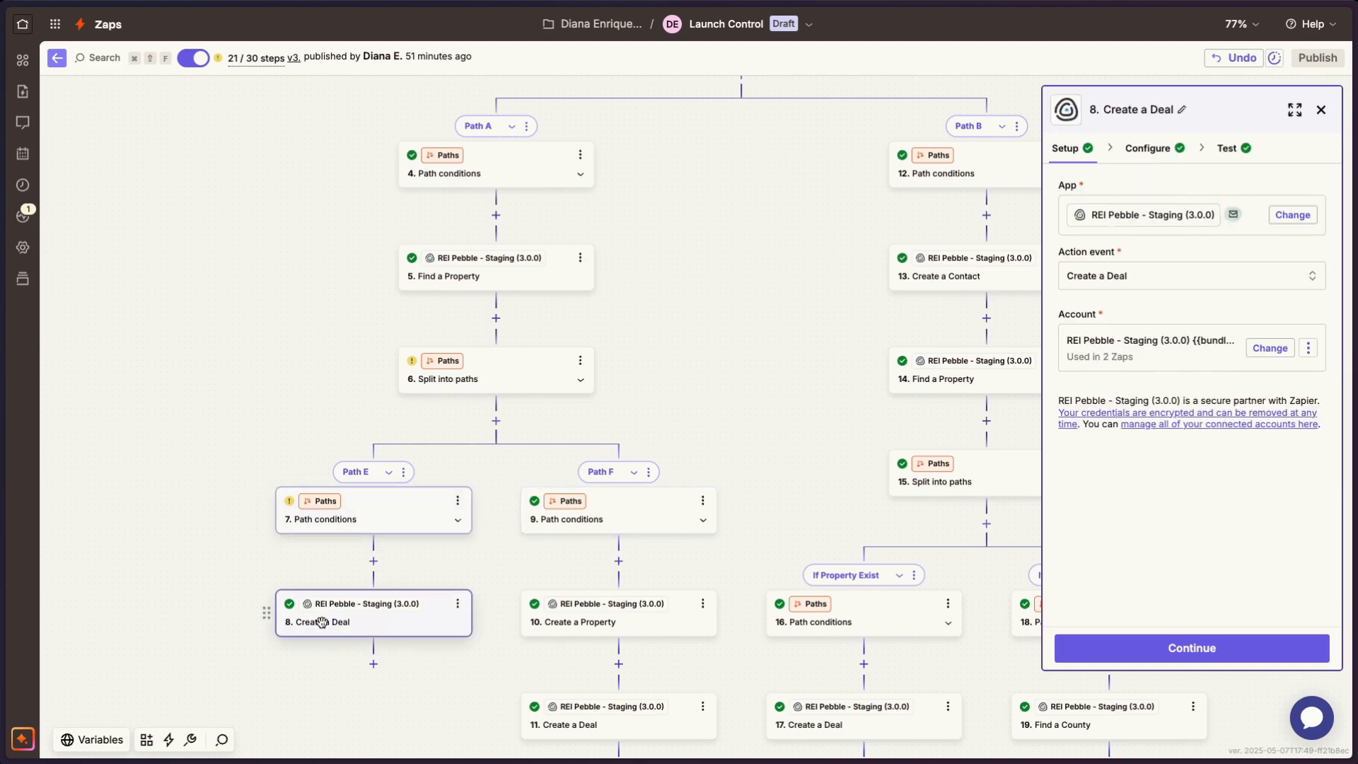
pyautogui.click(1127, 158)
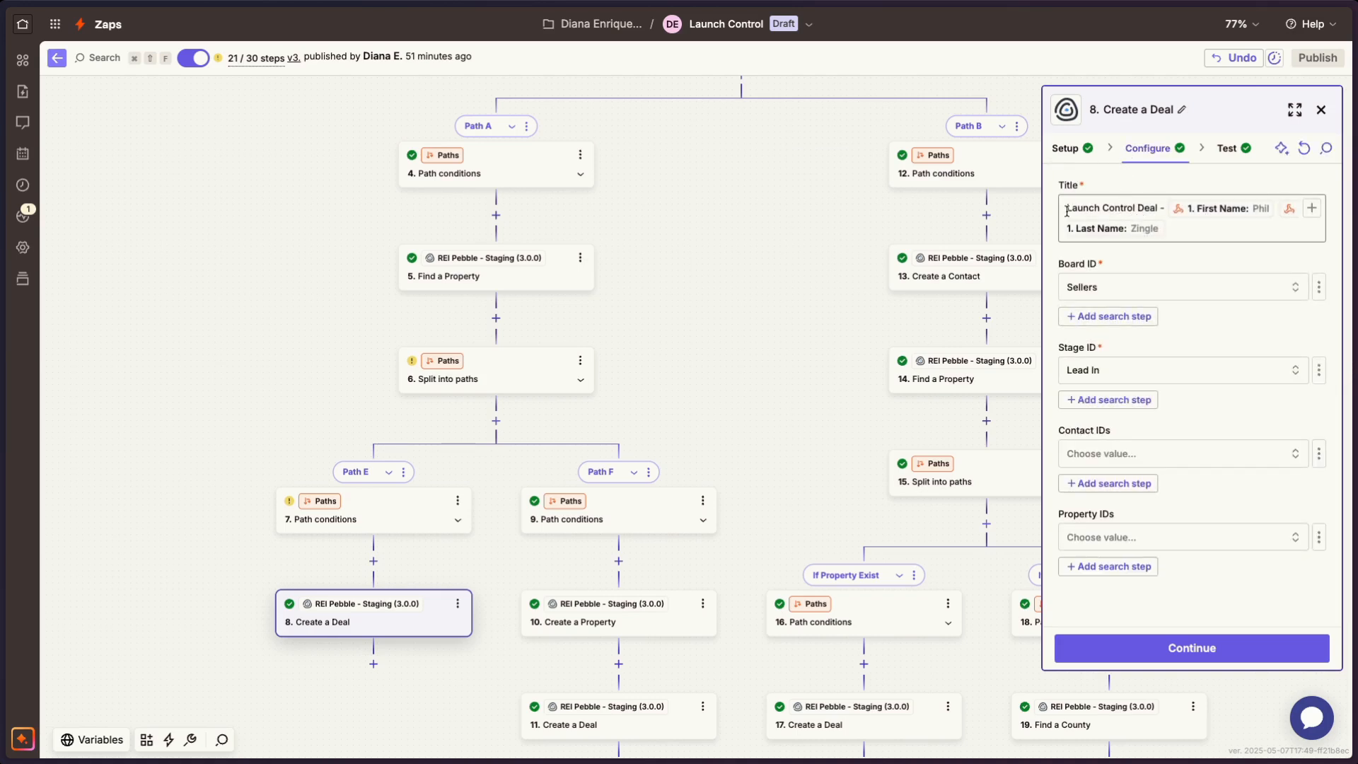
pyautogui.moveTo(1067, 211); pyautogui.dragTo(1148, 207)
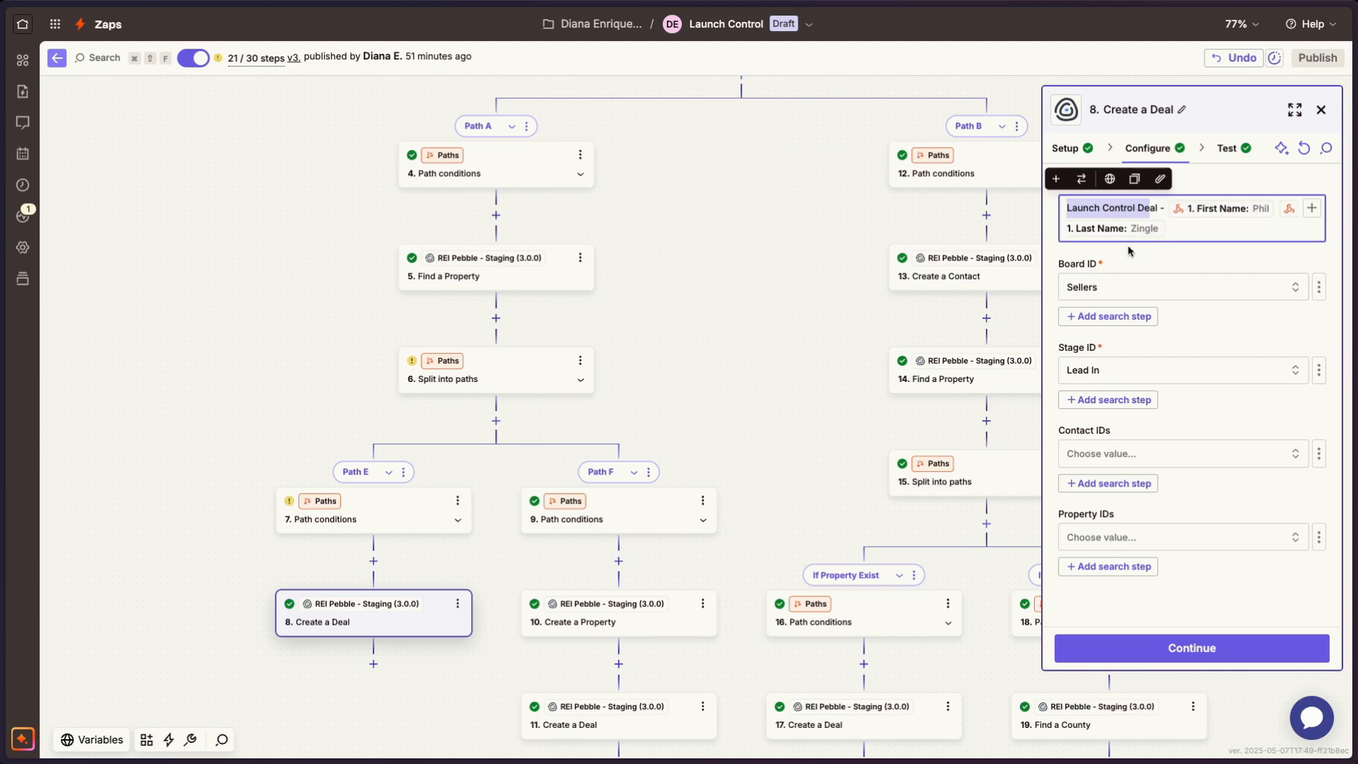
pyautogui.click(1067, 211)
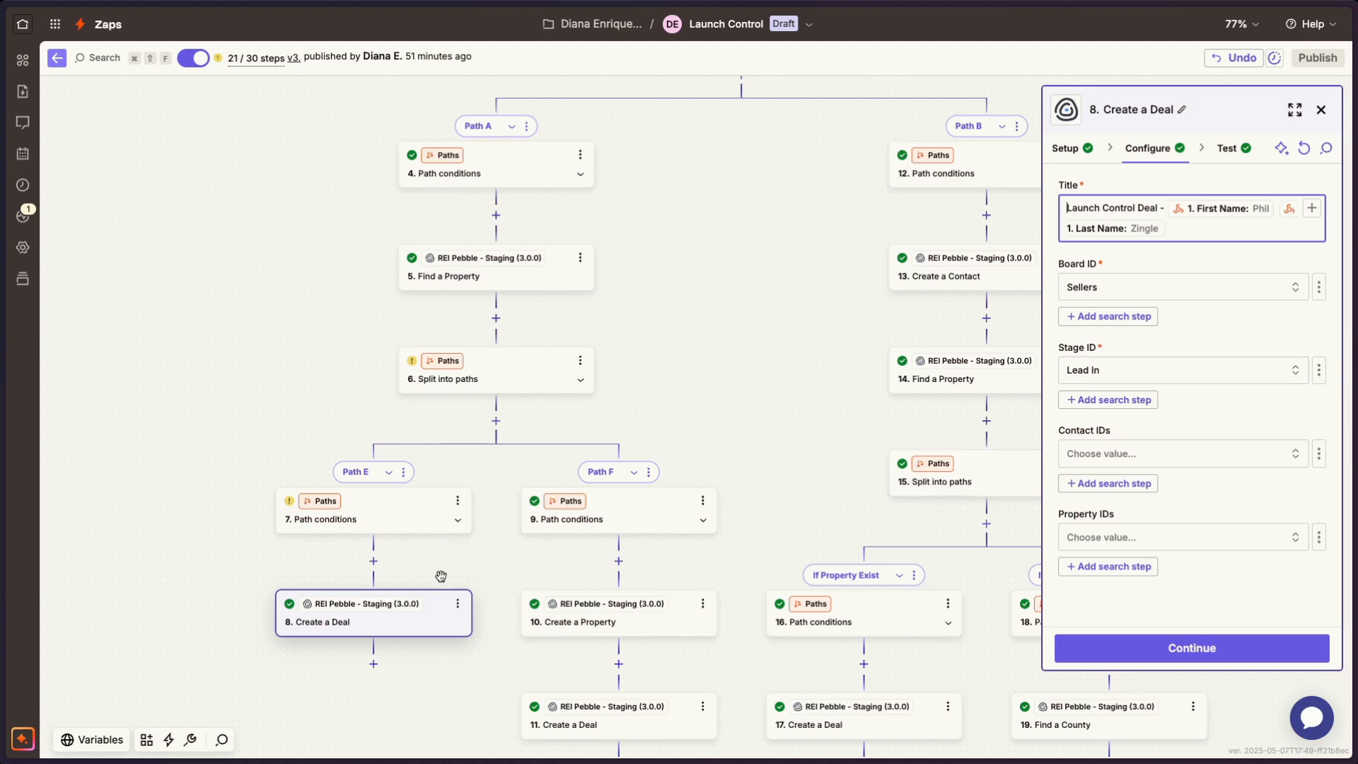
# - Review the Board ID and Stage ID choices of Path E's Create a Deal step
pyautogui.scroll(-1, 416, 621)
pyautogui.scroll(-1, 416, 619)
pyautogui.hscroll(-1, 416, 620)
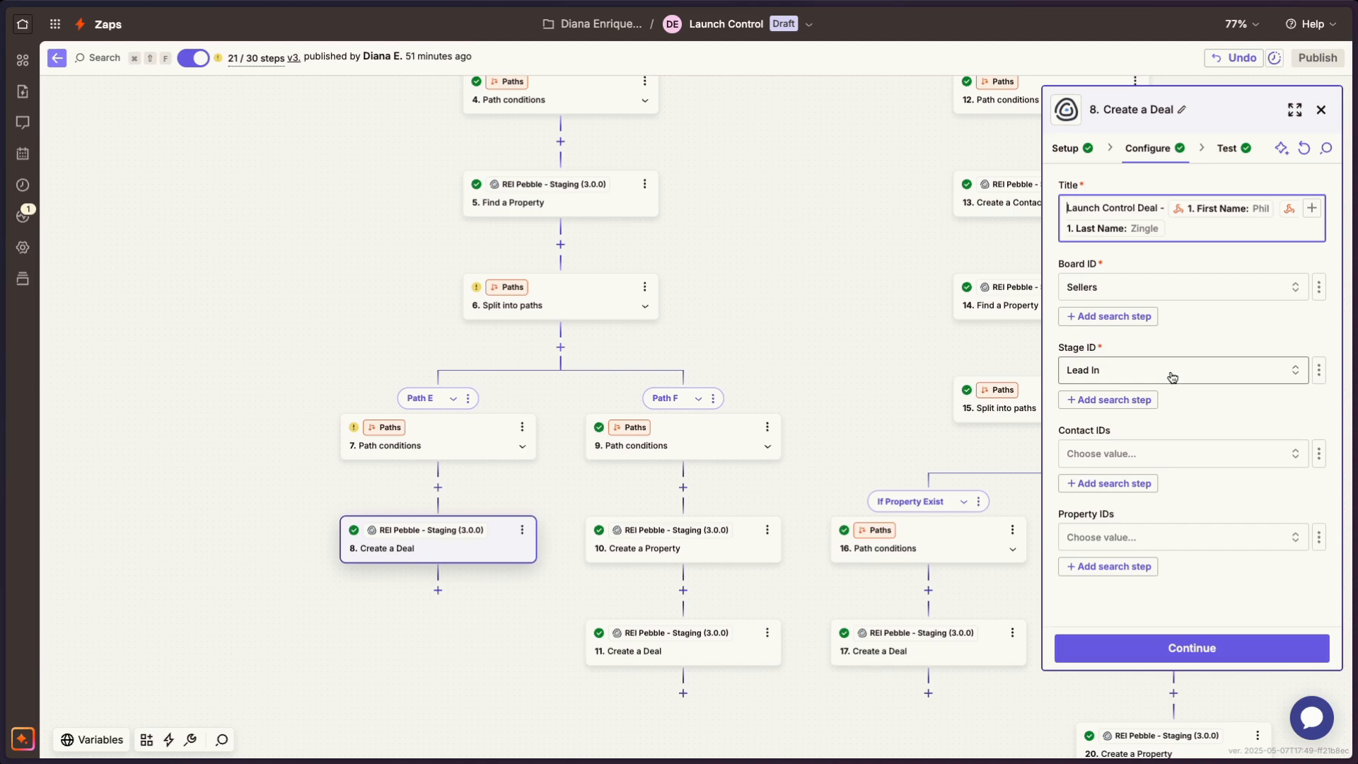
pyautogui.click(1097, 287)
pyautogui.click(1218, 350)
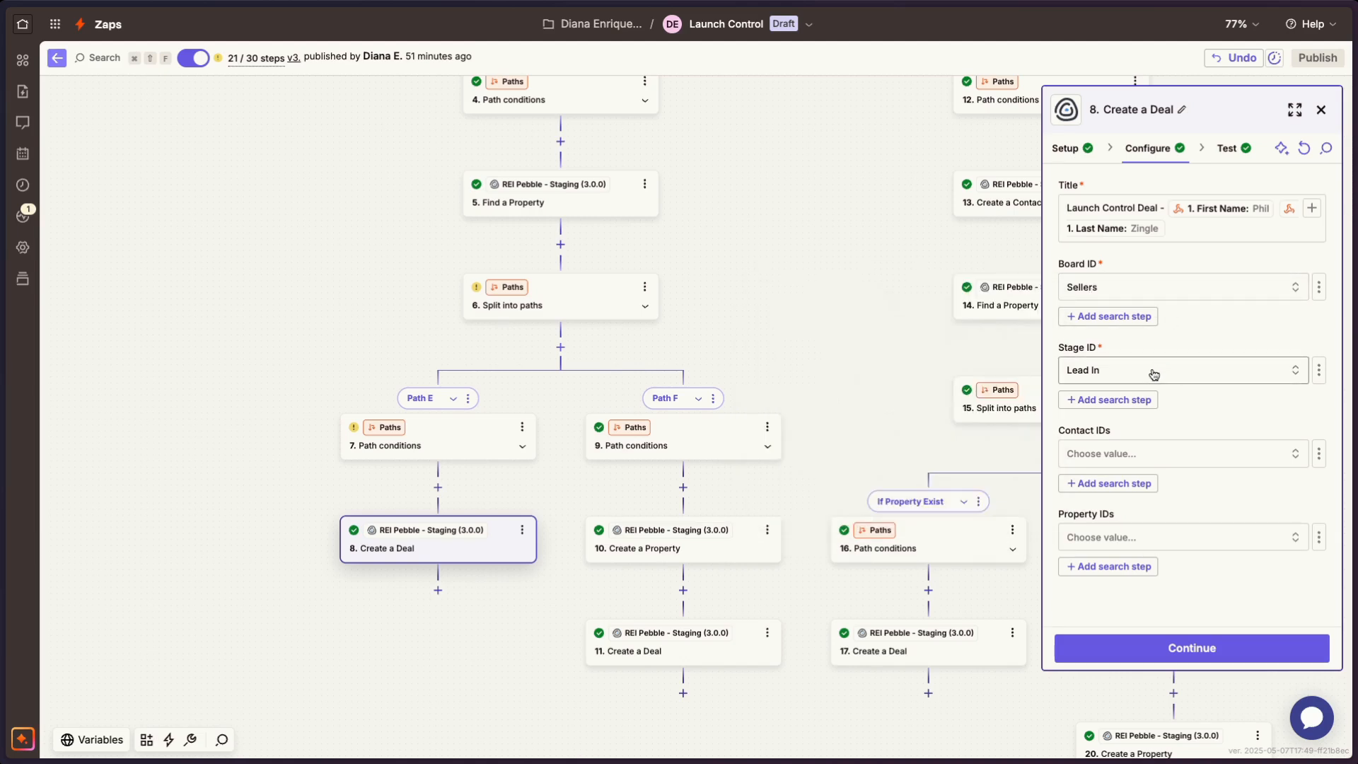
pyautogui.click(1152, 370)
pyautogui.click(1181, 339)
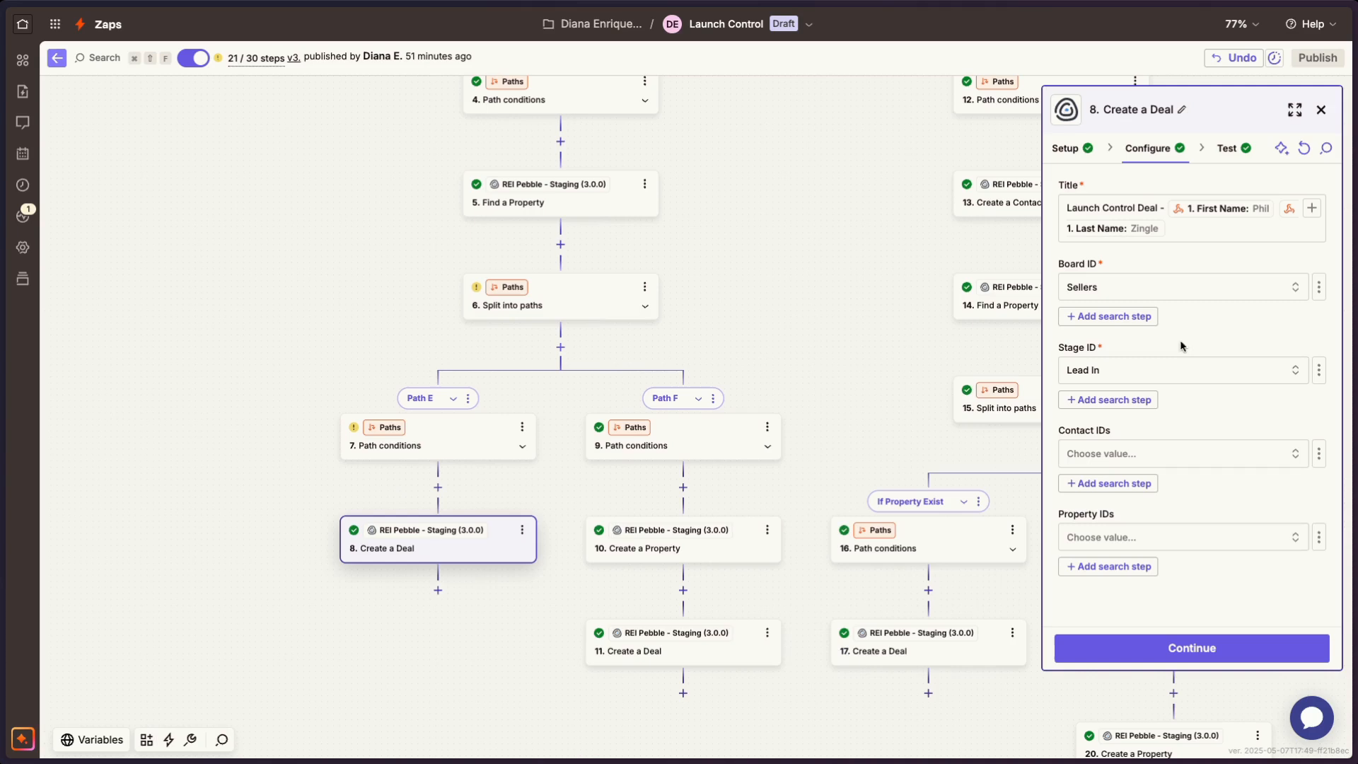
# - Examine the static Contact IDs choices of Path E's Create a Deal step and close them without selecting a contact
pyautogui.click(1150, 460)
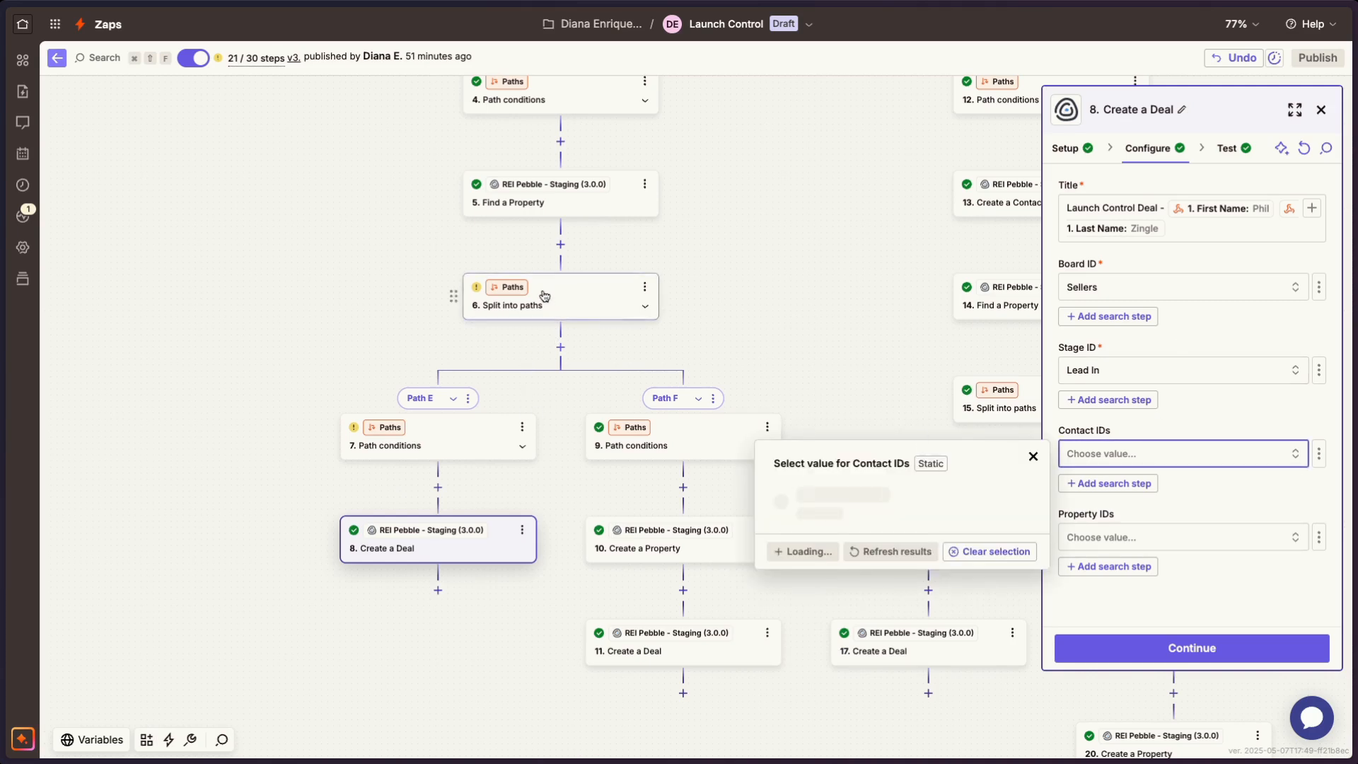
pyautogui.scroll(5, 542, 291)
pyautogui.scroll(1, 543, 291)
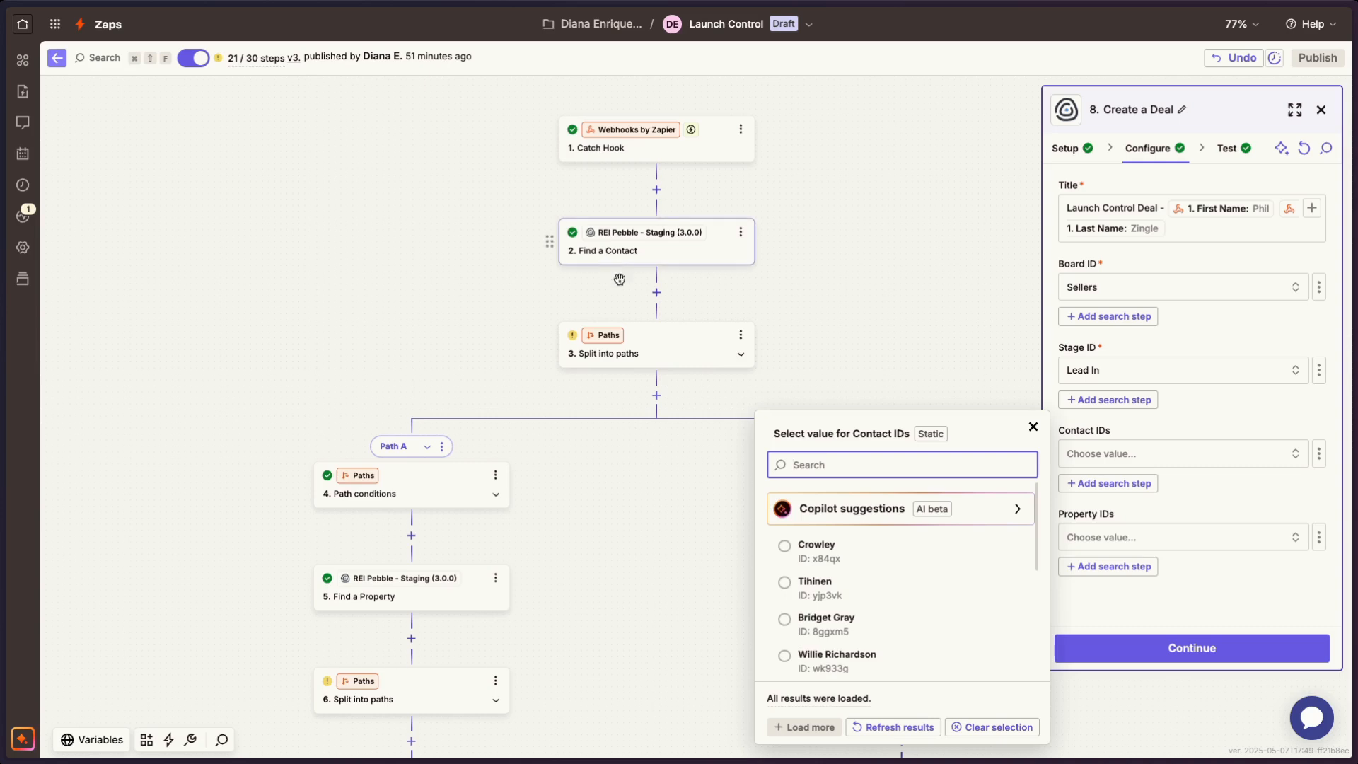
pyautogui.click(1292, 420)
pyautogui.click(1318, 371)
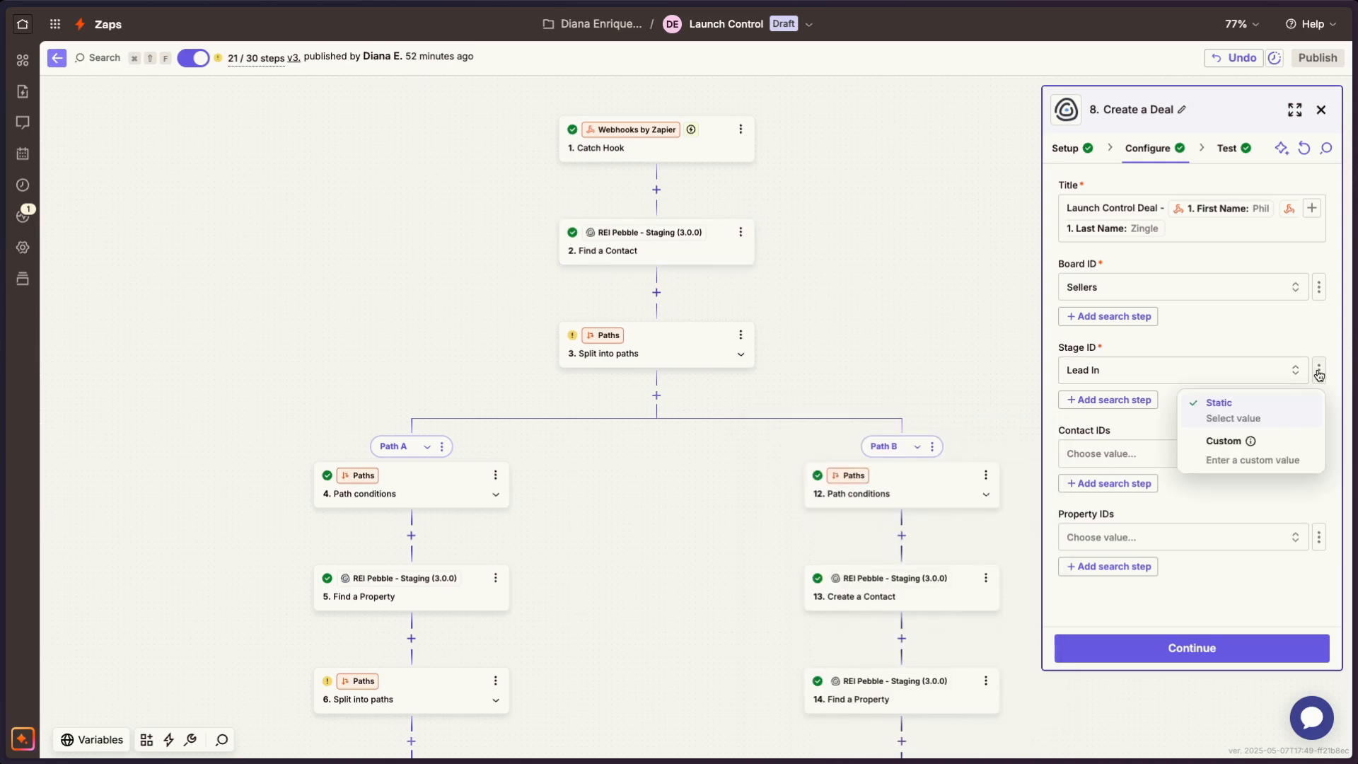
pyautogui.click(1262, 424)
pyautogui.click(1318, 370)
pyautogui.click(1223, 444)
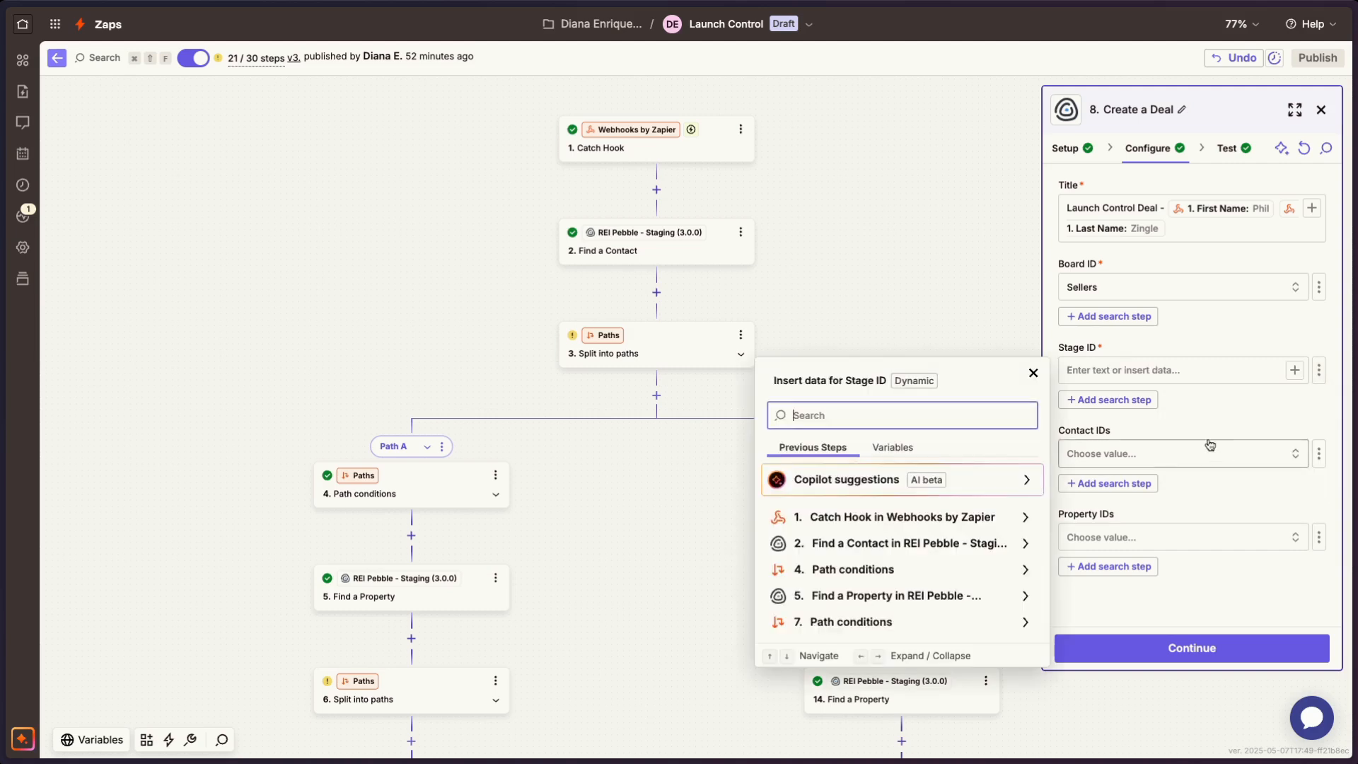
pyautogui.click(1174, 370)
pyautogui.click(895, 549)
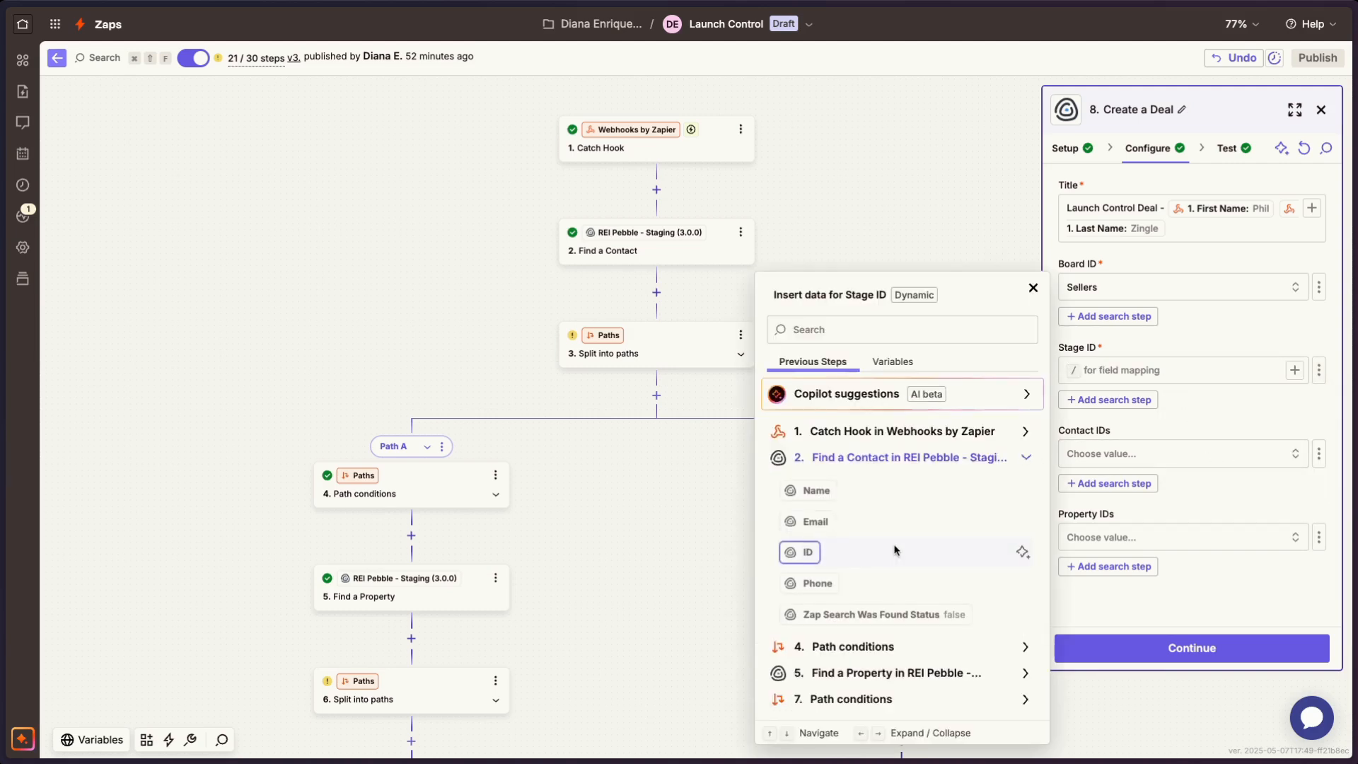
pyautogui.click(811, 555)
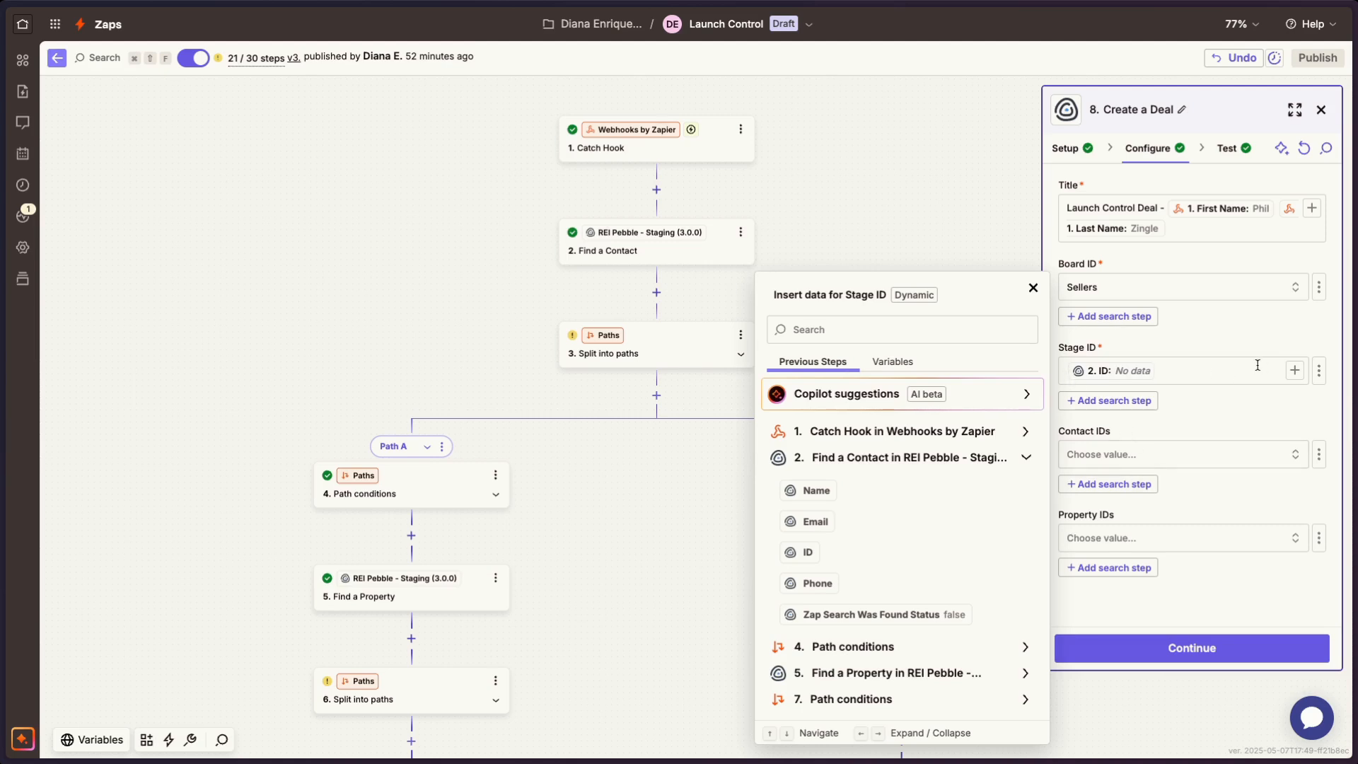
pyautogui.press('BackSpace')
pyautogui.click(1319, 370)
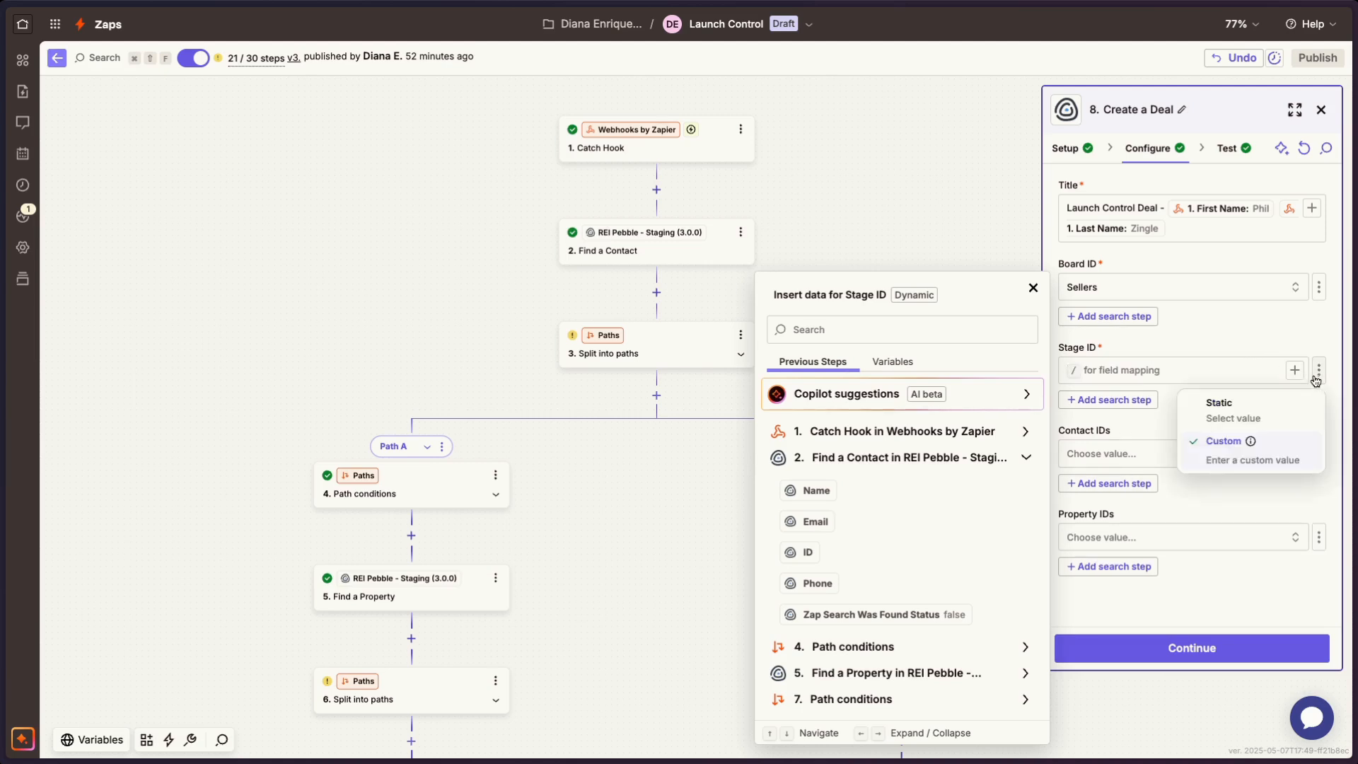
pyautogui.click(1278, 410)
pyautogui.click(1157, 374)
pyautogui.click(1189, 414)
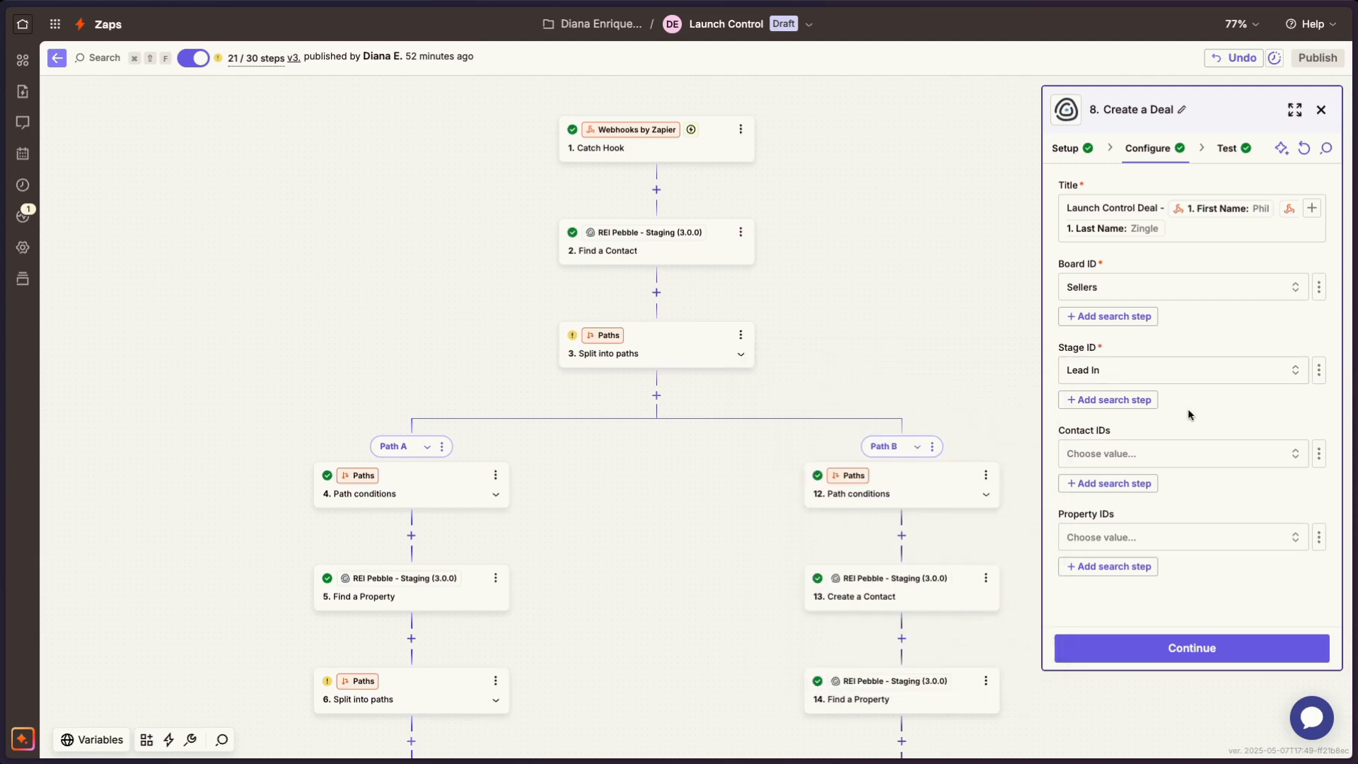
# - Switch the deal's Contact IDs to a custom value and map it to the ID from step 2, Find a Contact
pyautogui.click(1316, 461)
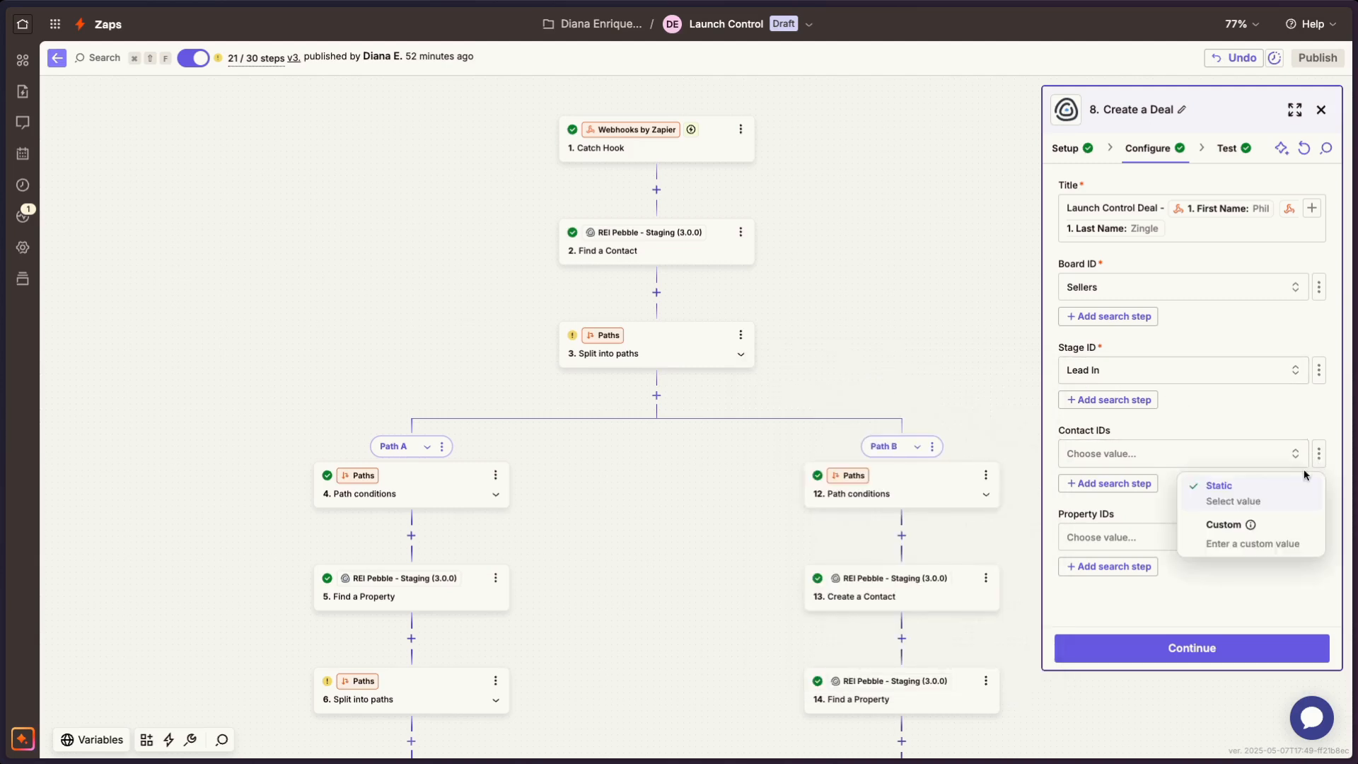
pyautogui.click(1249, 524)
pyautogui.click(1192, 466)
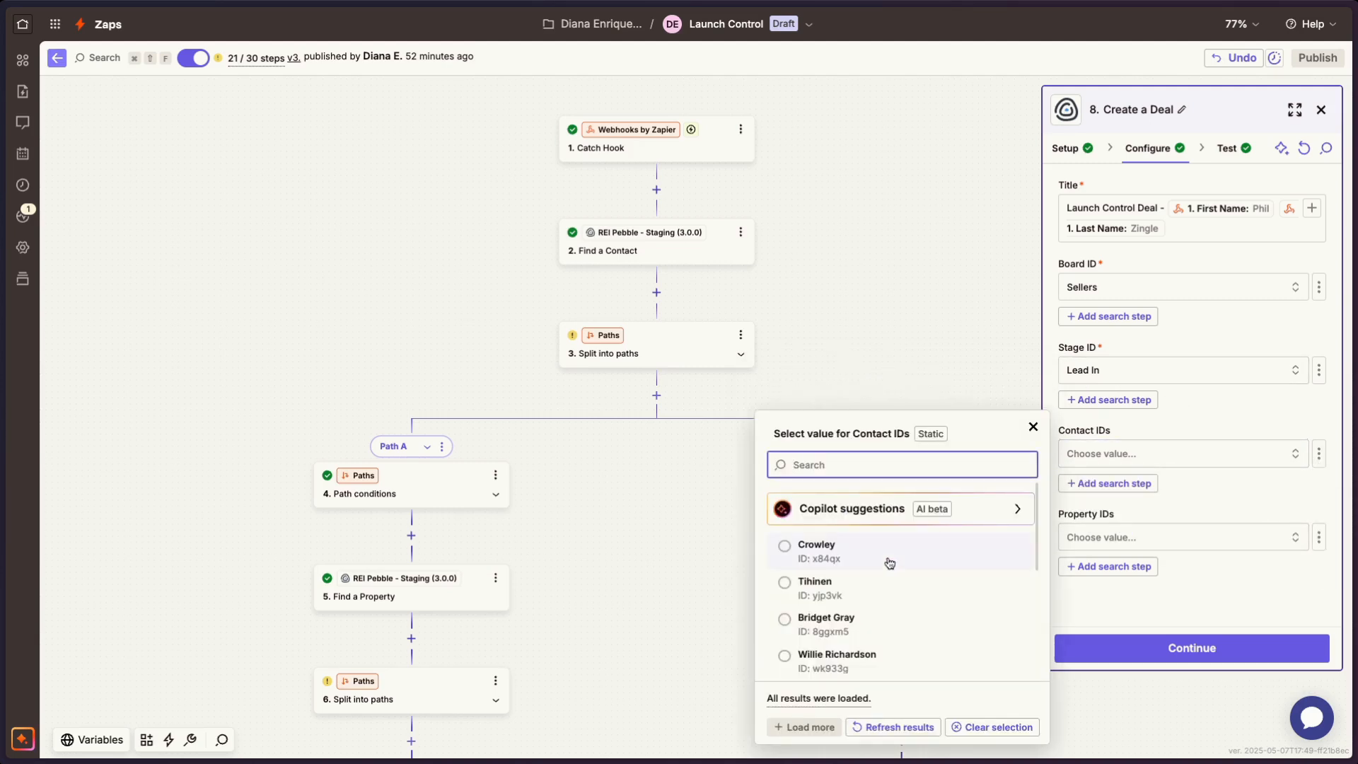
pyautogui.click(1318, 455)
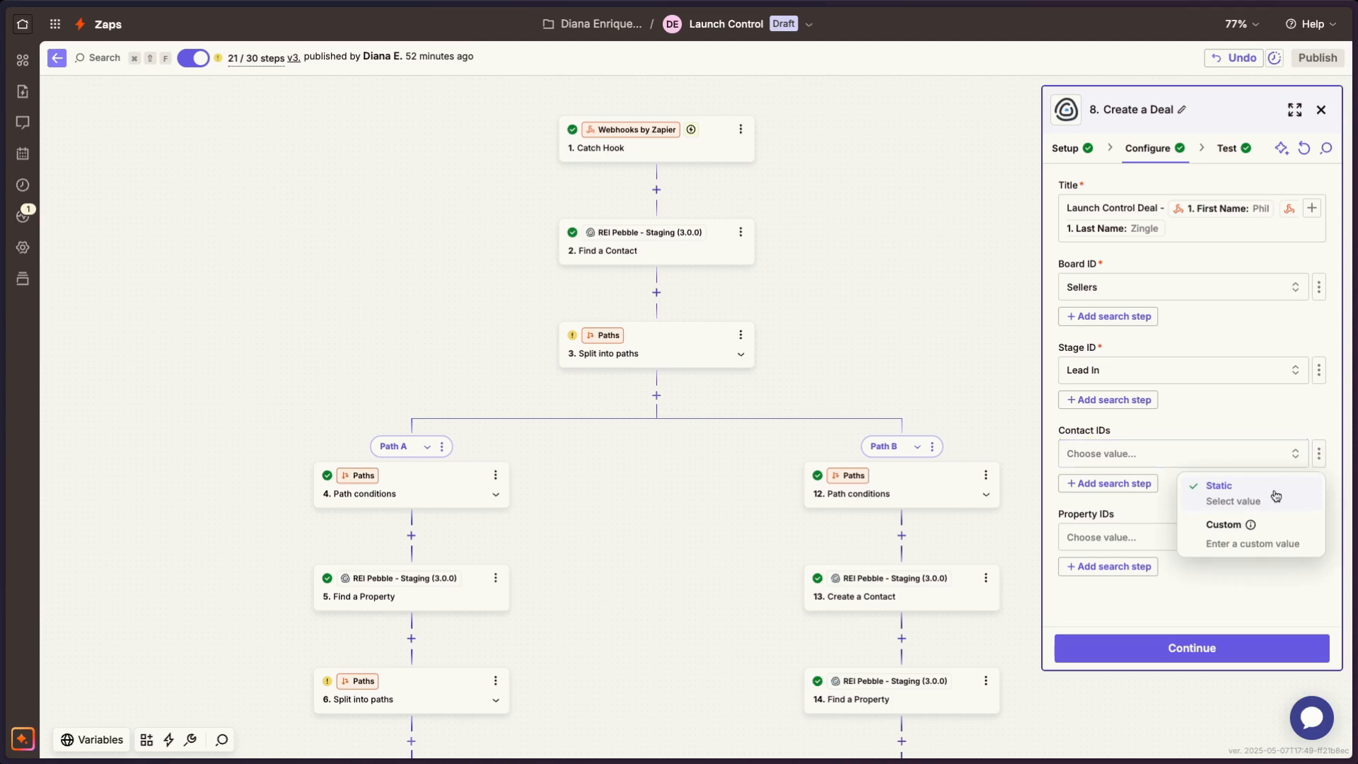
pyautogui.click(1228, 535)
pyautogui.click(1318, 453)
pyautogui.click(1280, 546)
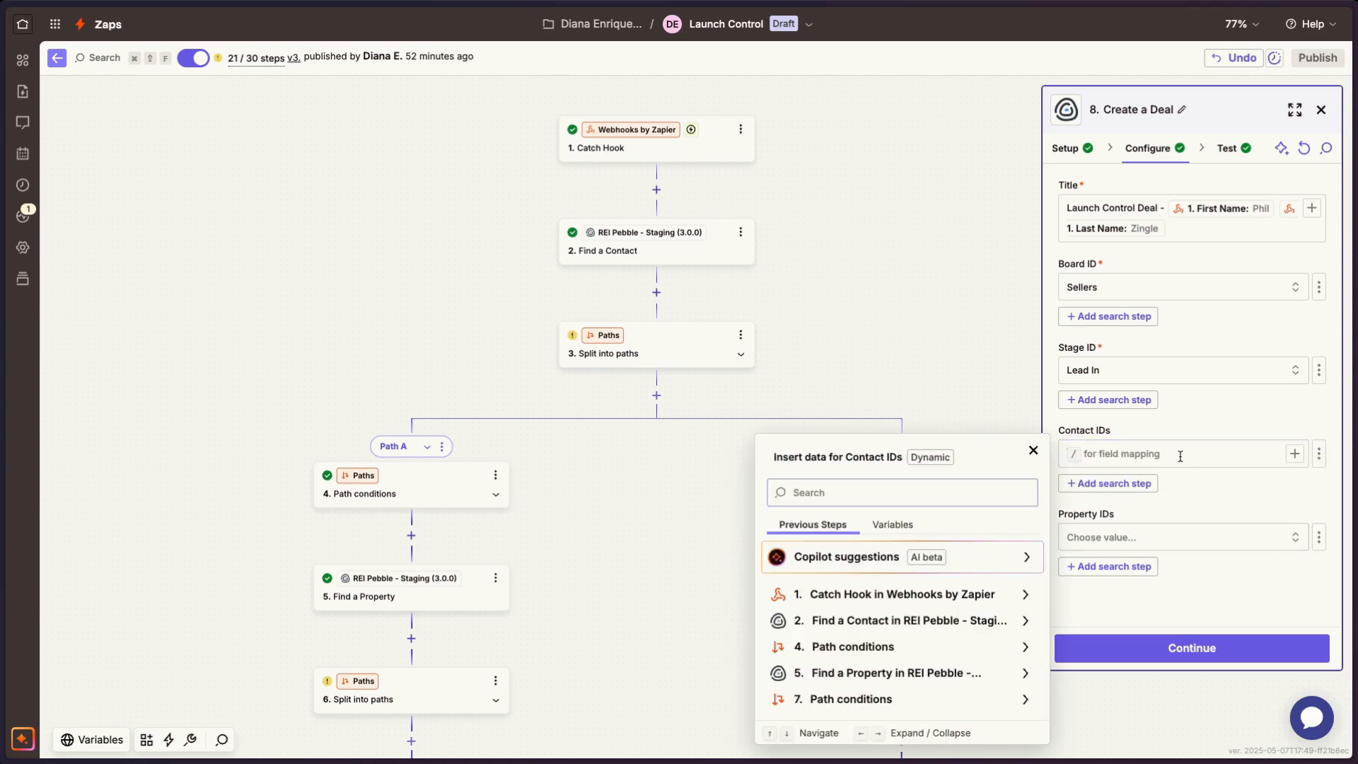
pyautogui.click(919, 620)
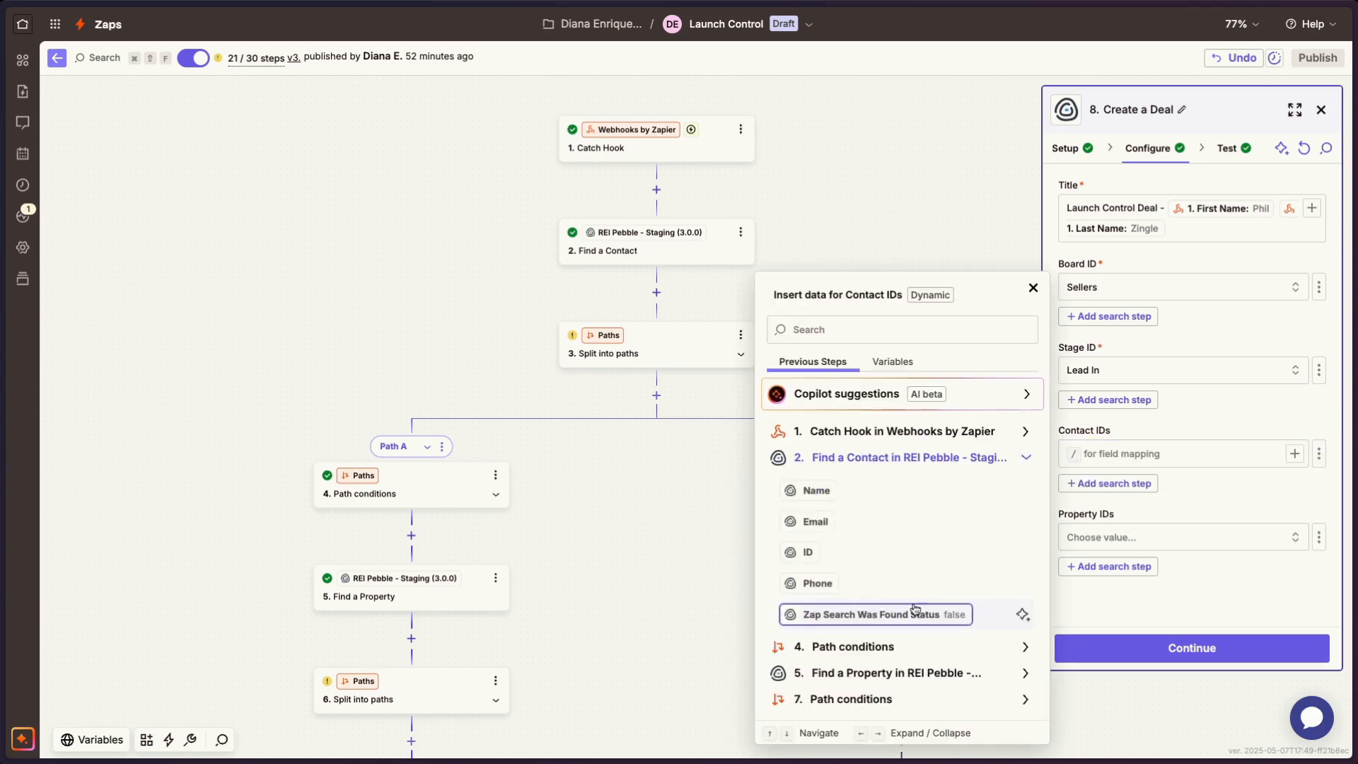
pyautogui.click(807, 555)
pyautogui.click(1190, 507)
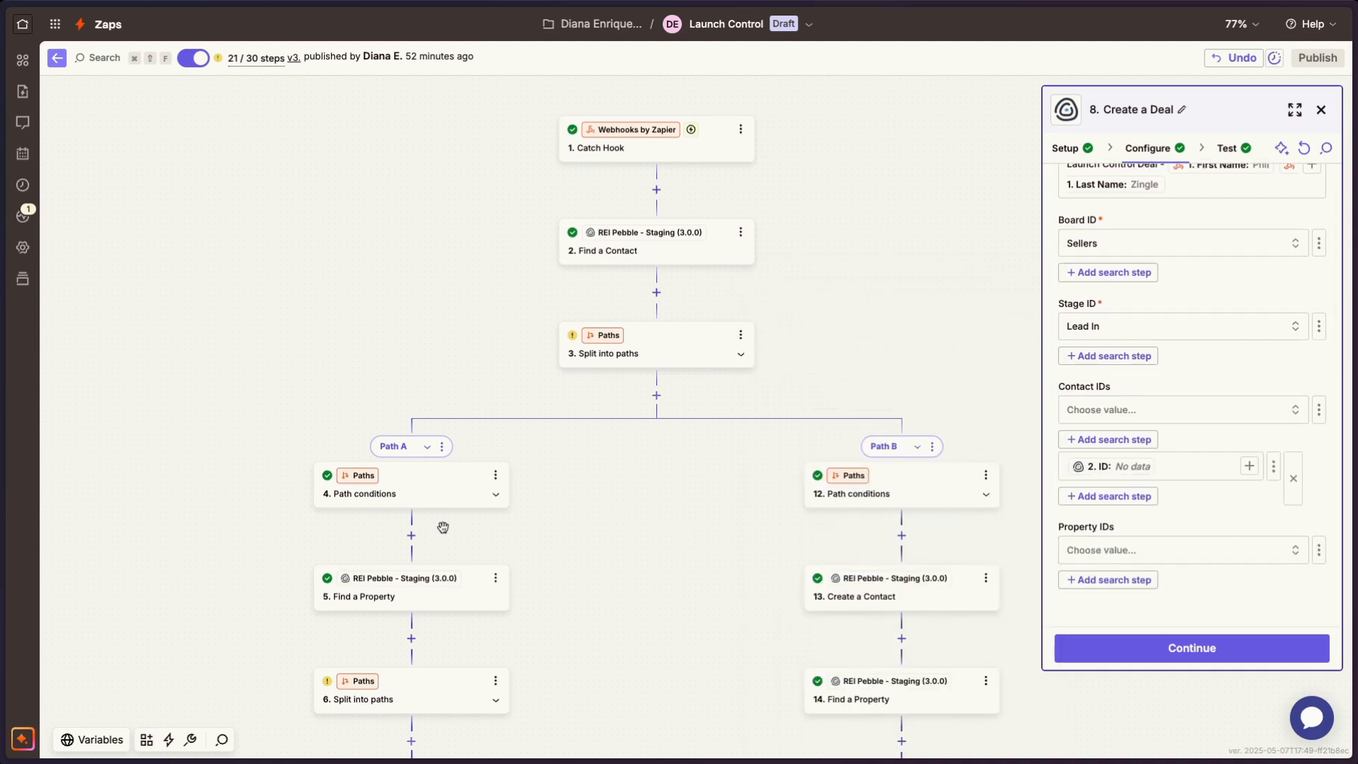
# - Switch the deal's Property IDs to a custom value and map it to the ID from step 5, Find a Property
pyautogui.scroll(-6, 443, 523)
pyautogui.hscroll(-4, 442, 523)
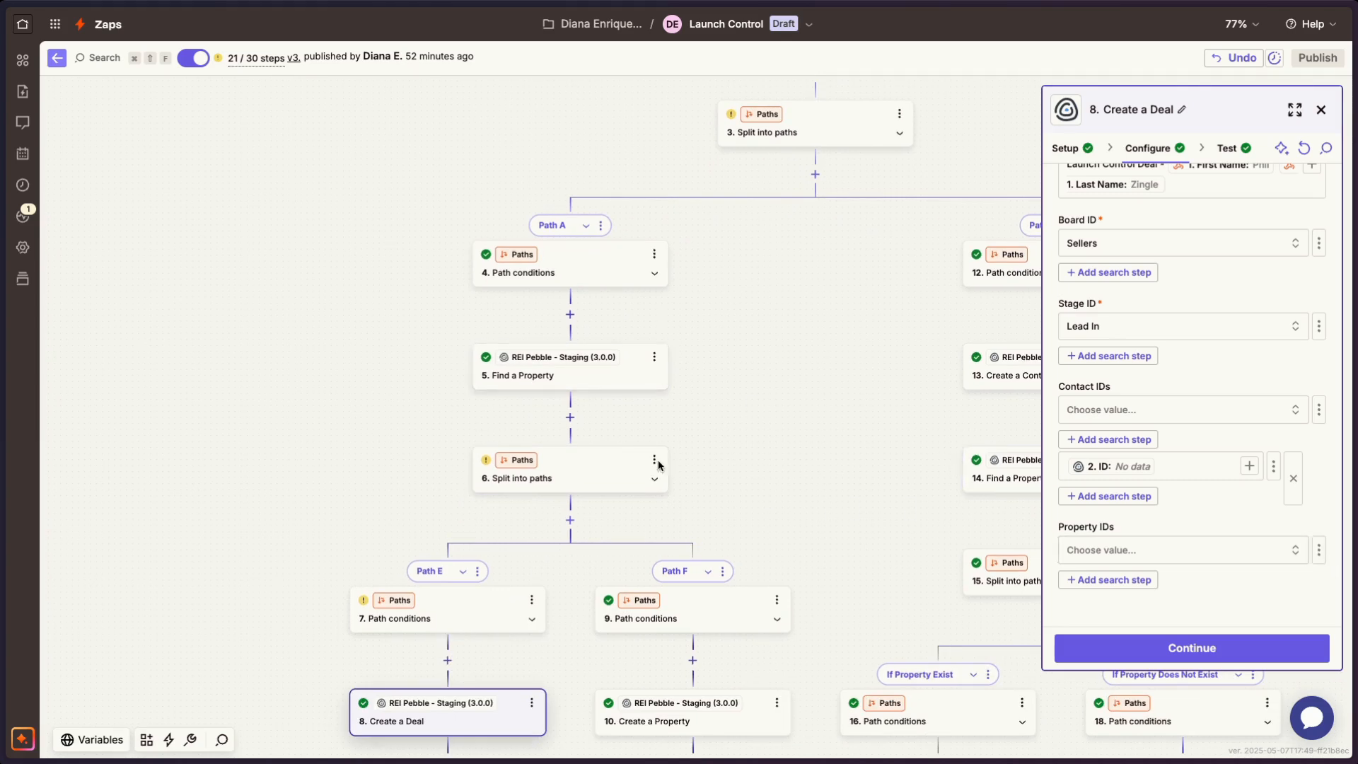
pyautogui.click(1318, 550)
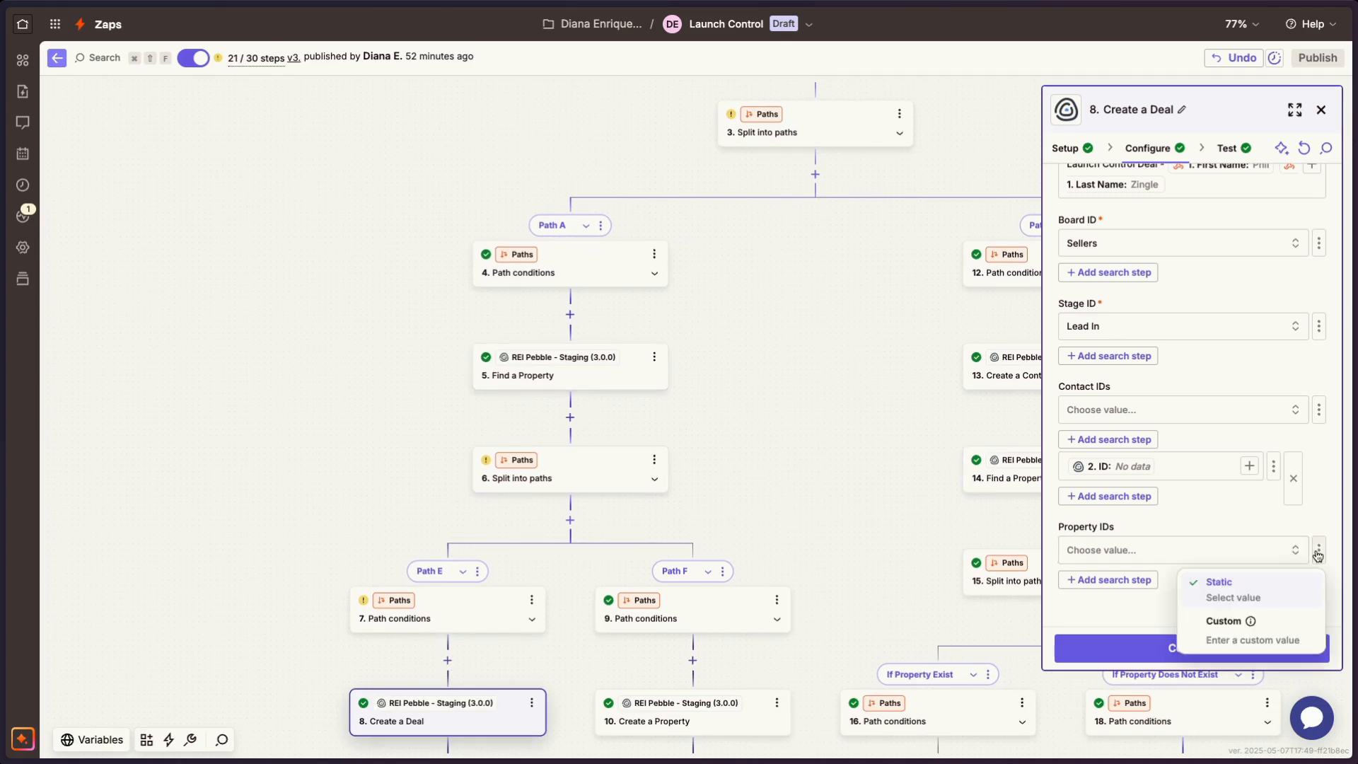
pyautogui.click(1214, 635)
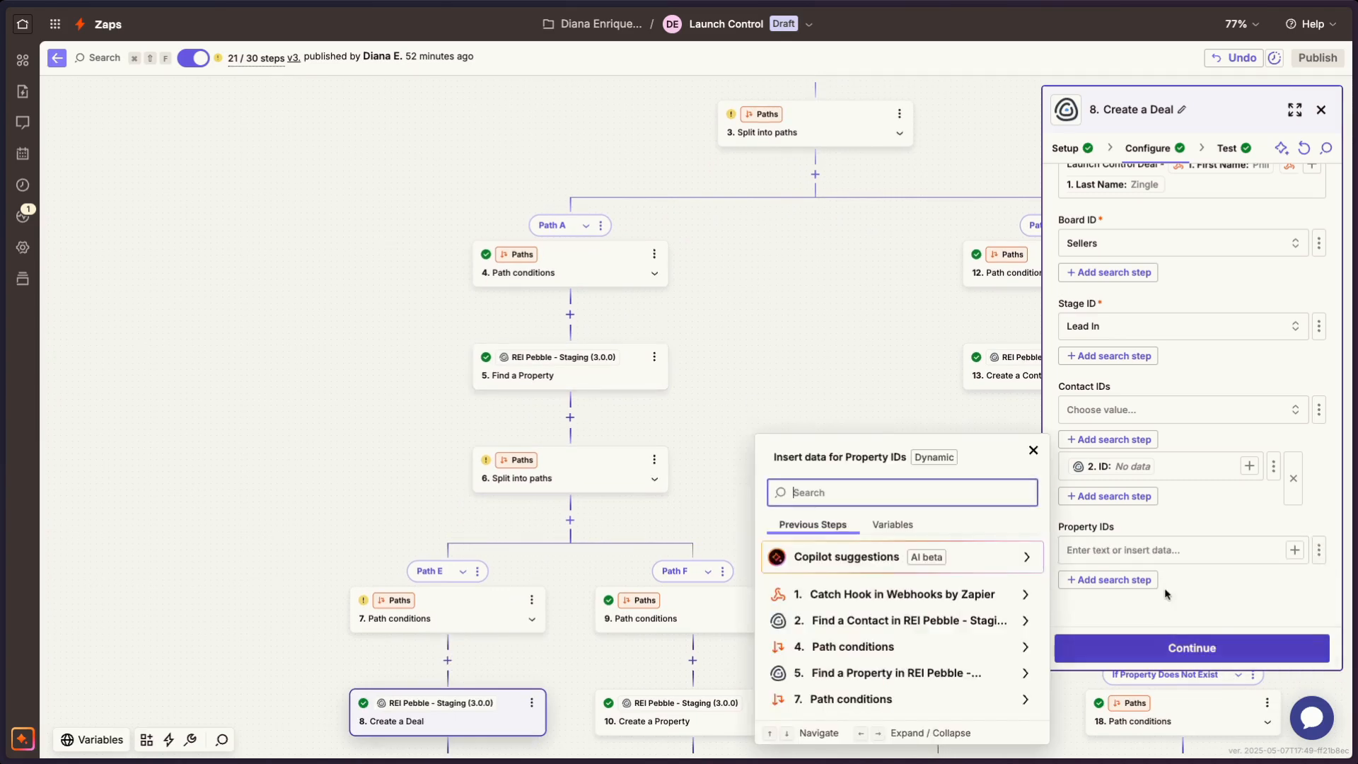
pyautogui.click(877, 672)
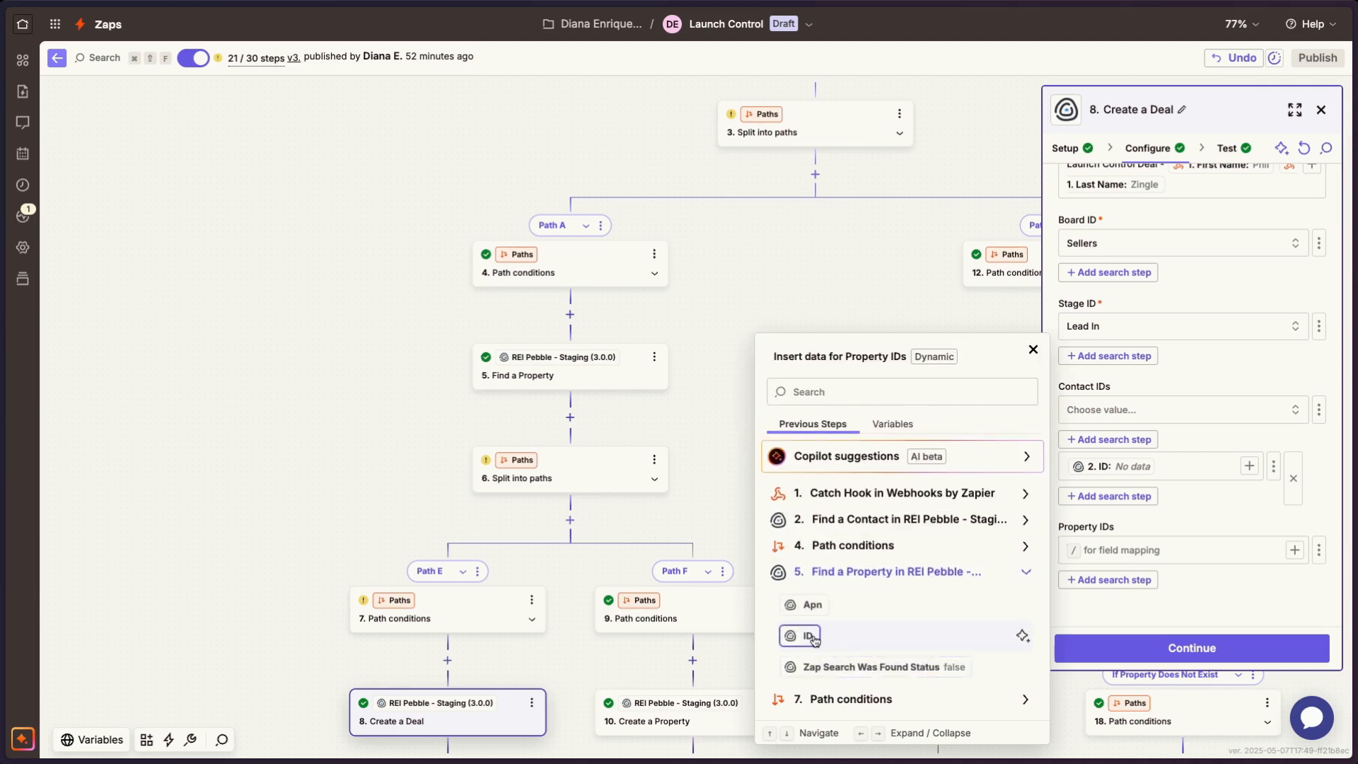
pyautogui.click(808, 636)
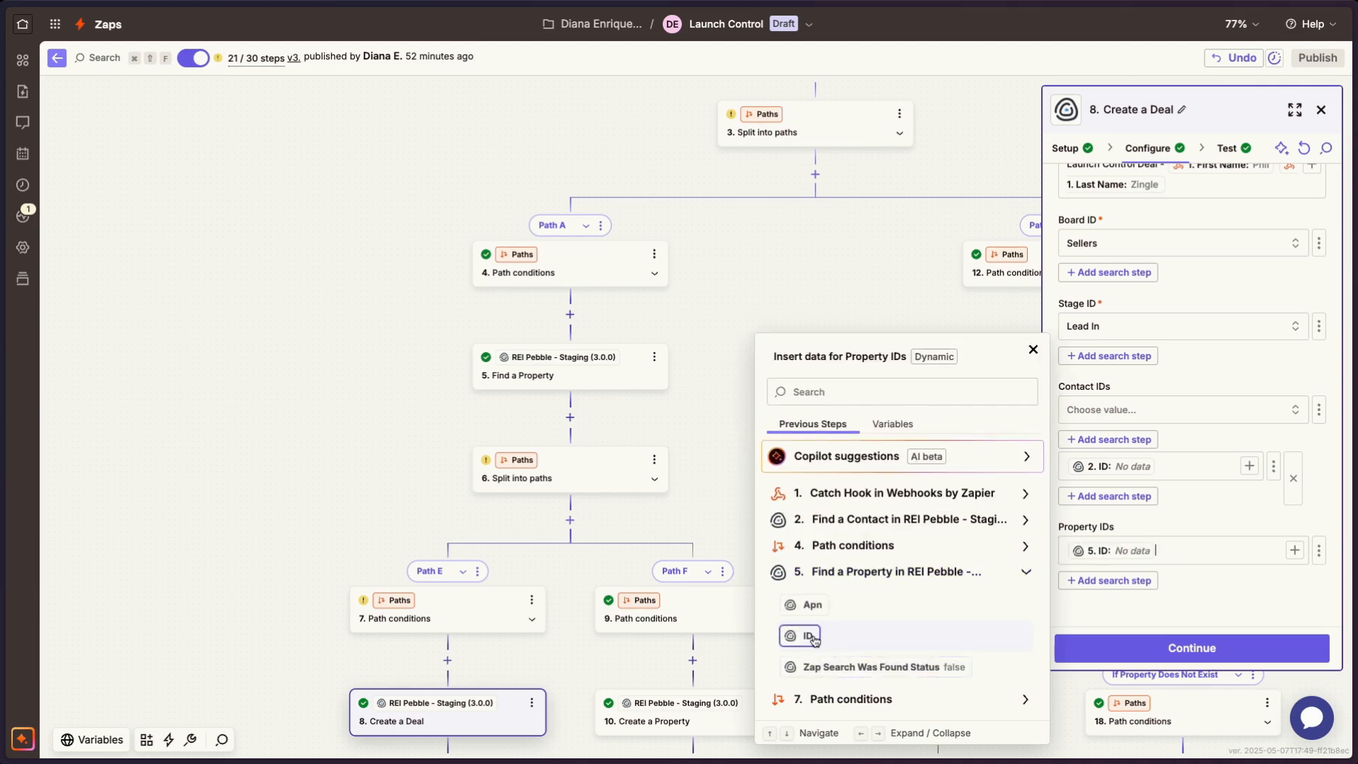
pyautogui.click(344, 512)
# - Continue Path E's Create a Deal step to its test stage, then close the step's settings
pyautogui.scroll(-2, 521, 507)
pyautogui.hscroll(-1, 520, 507)
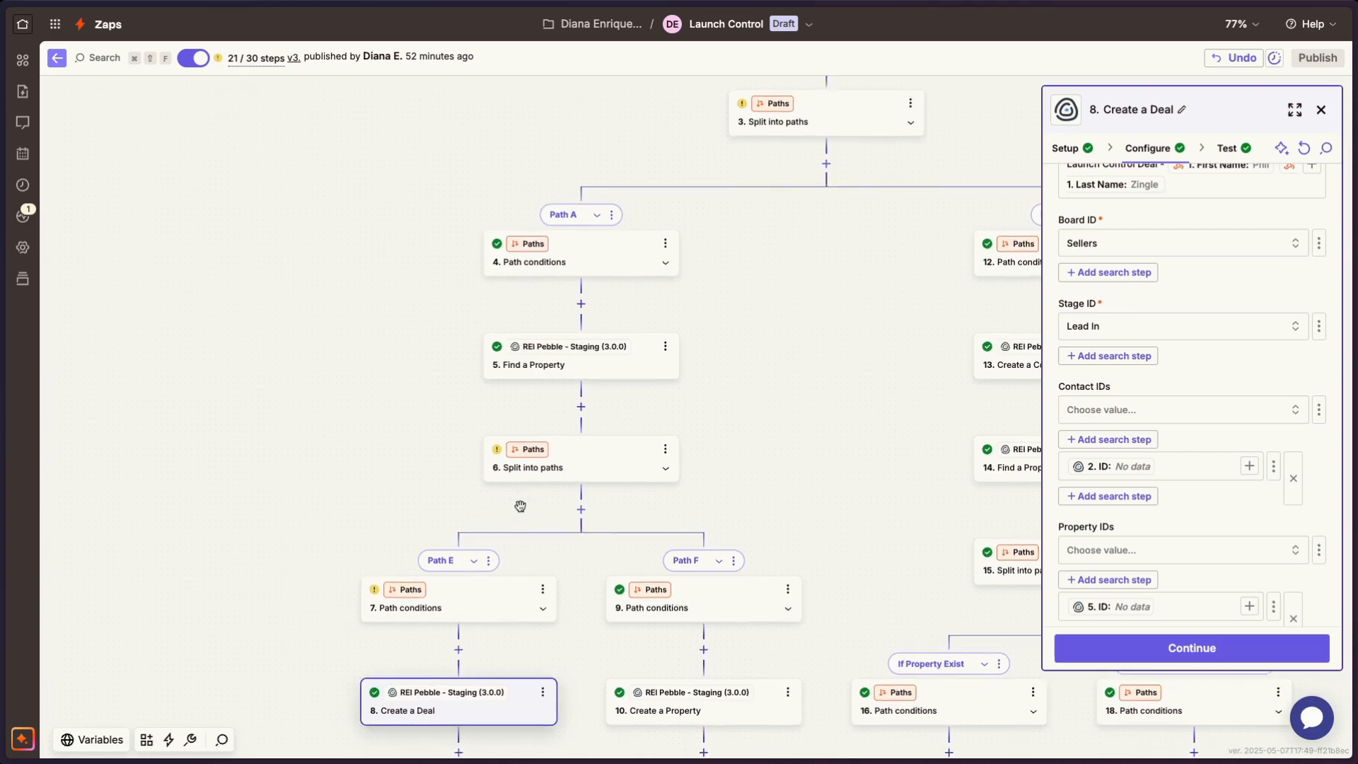
pyautogui.click(1206, 649)
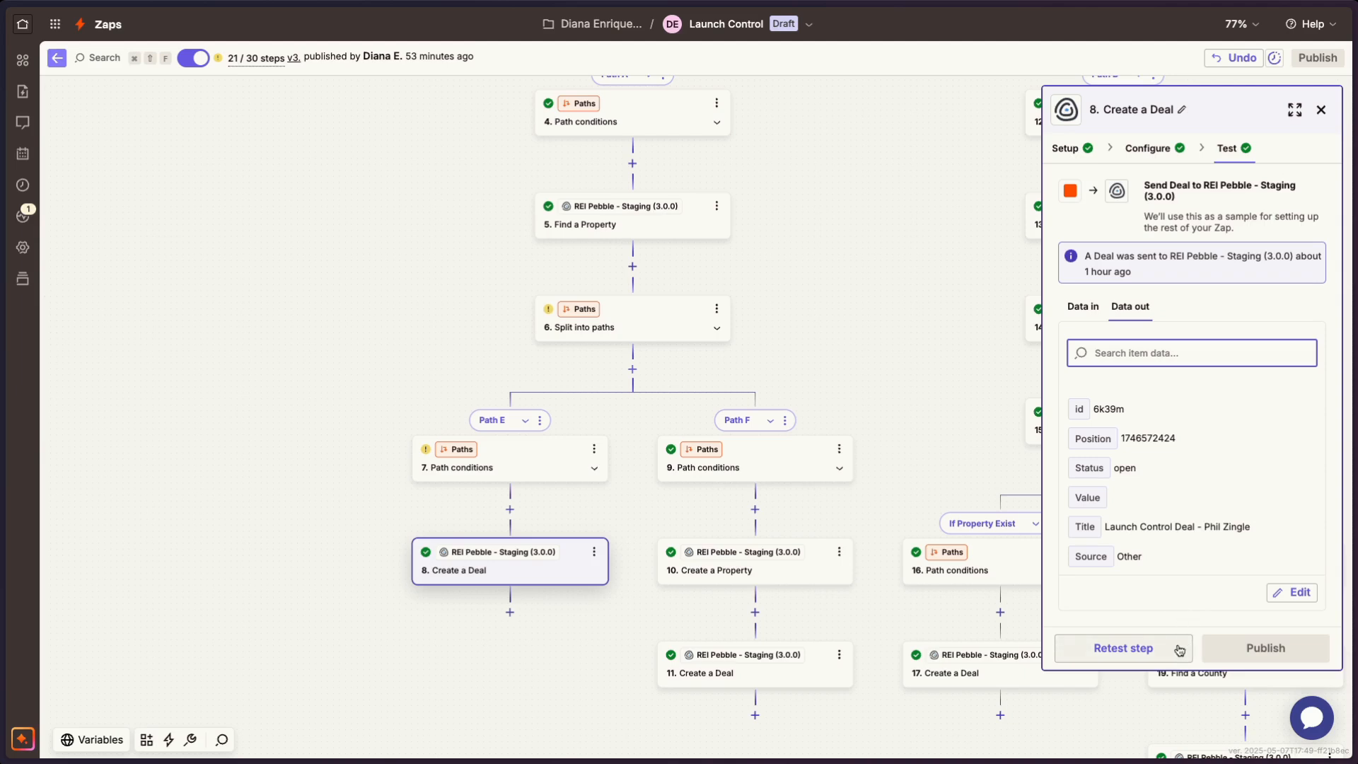
pyautogui.click(903, 416)
pyautogui.click(1320, 111)
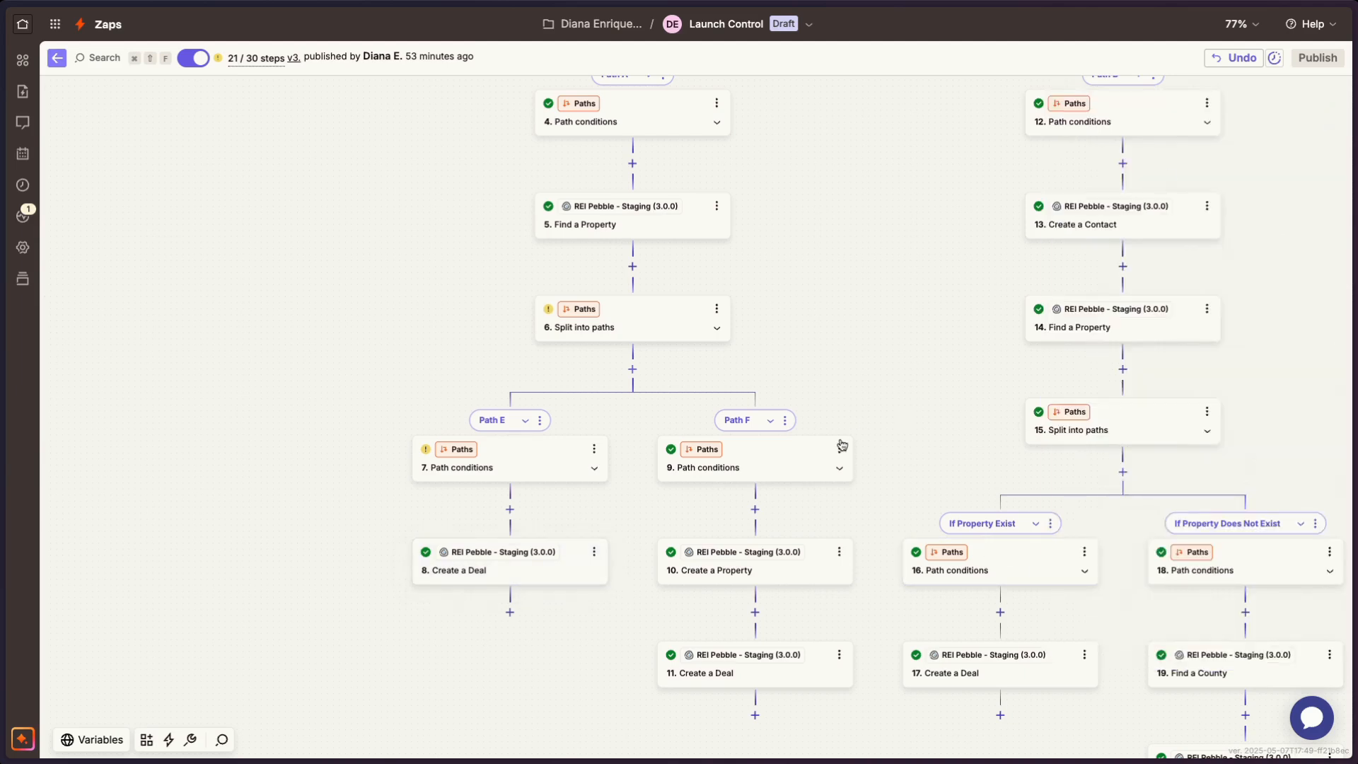
# - Open the configuration of Path B's Create a Contact step and compare its mapped fields with the Catch Hook trigger they come from
pyautogui.scroll(2, 839, 446)
pyautogui.scroll(5, 840, 439)
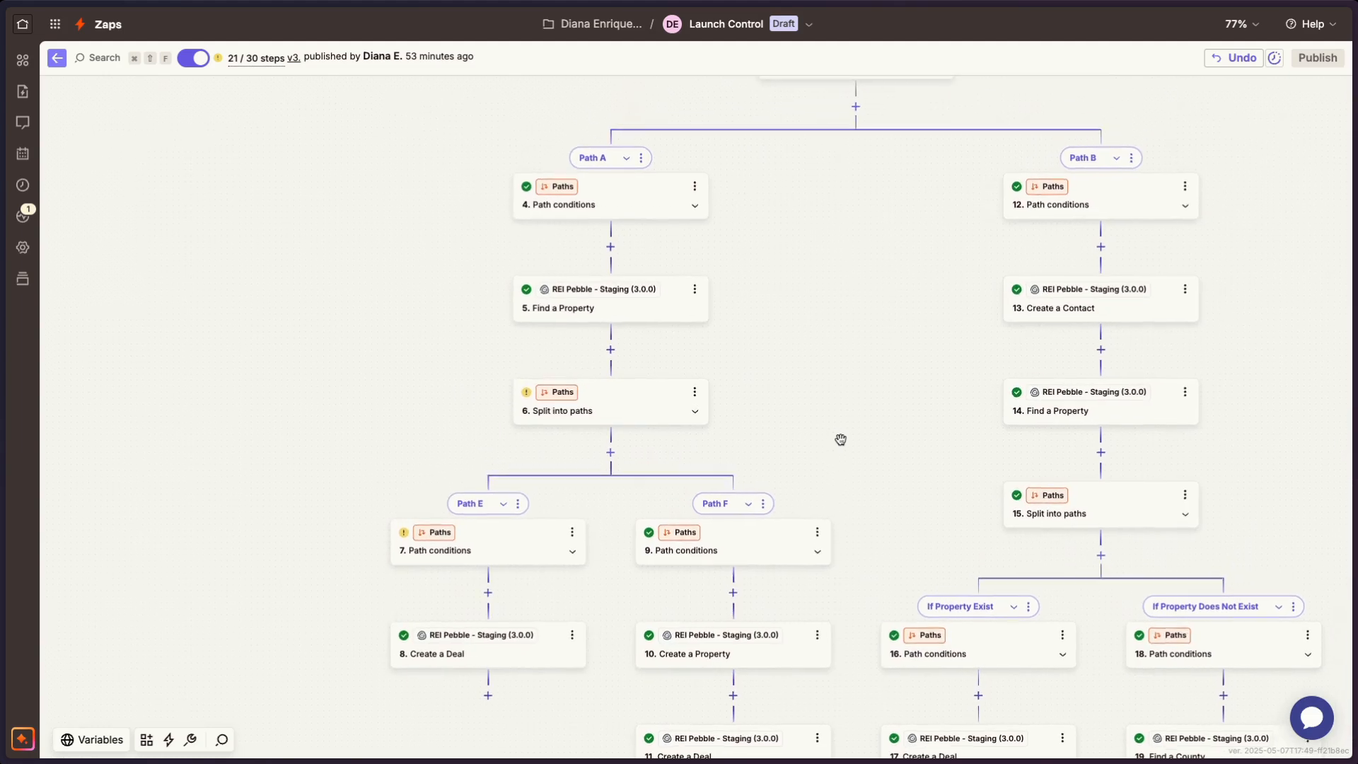
pyautogui.scroll(-1, 840, 439)
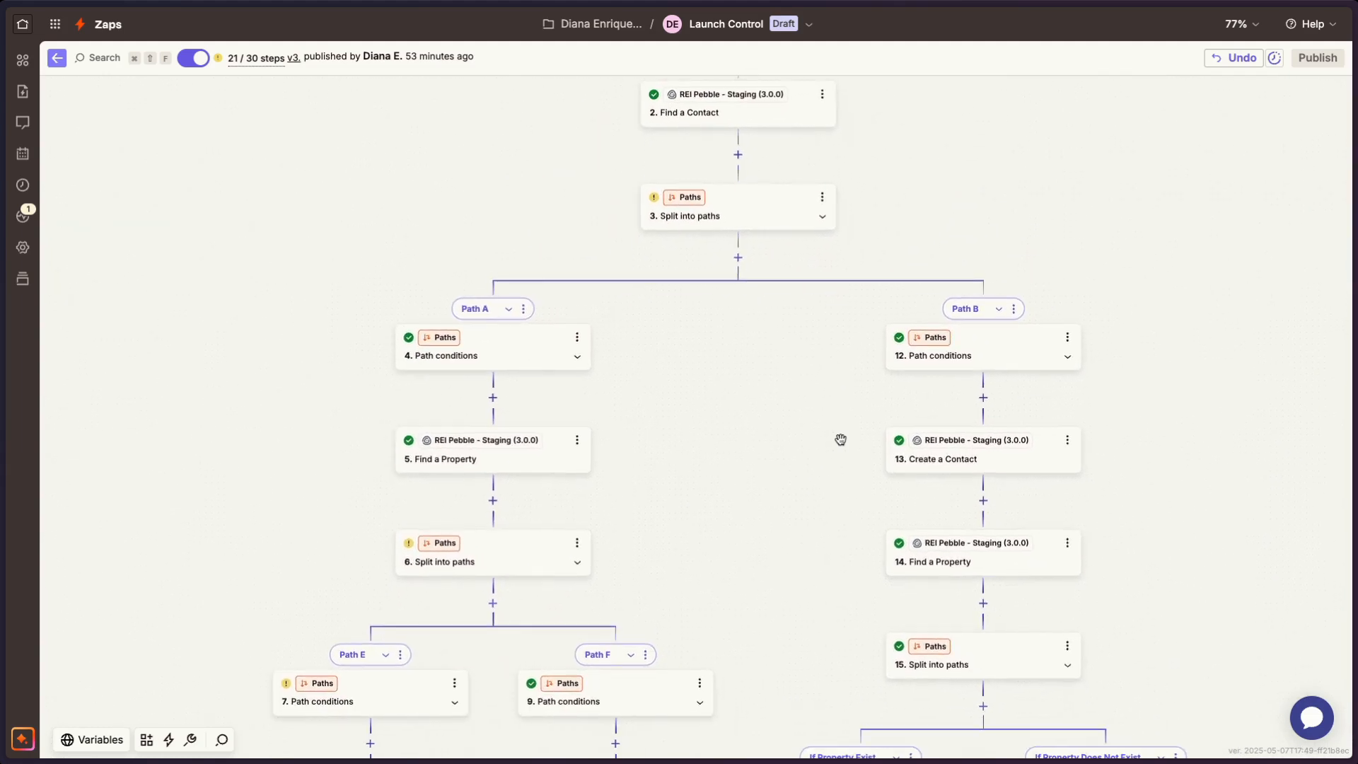
pyautogui.click(948, 463)
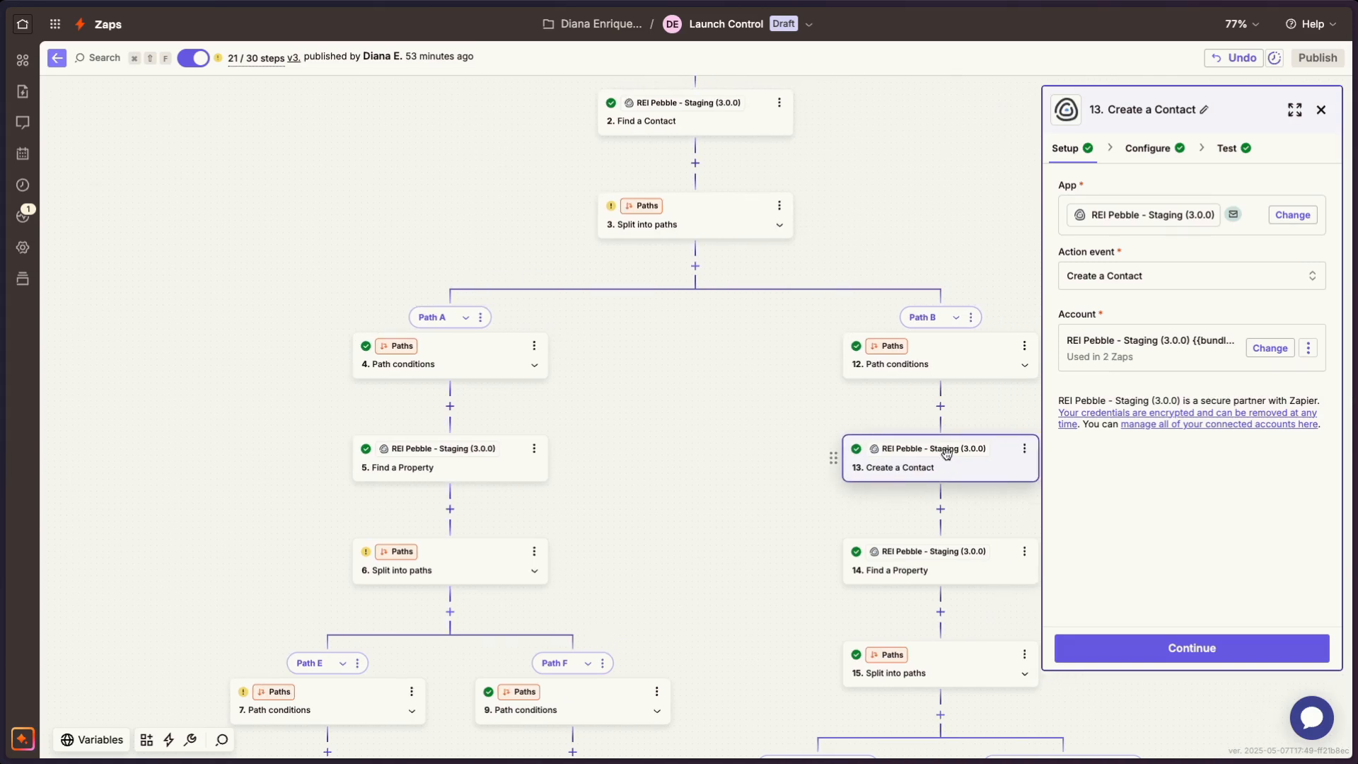
pyautogui.click(1157, 154)
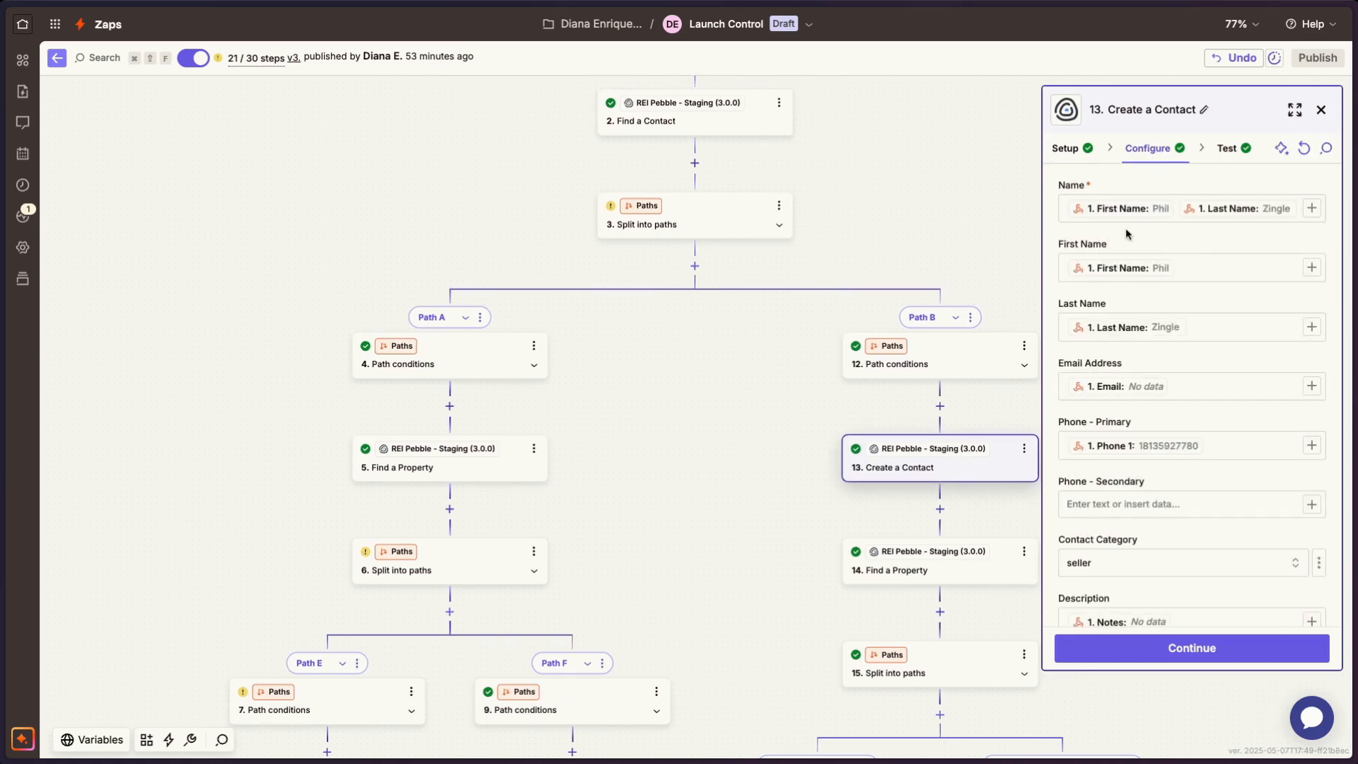
pyautogui.scroll(3, 905, 266)
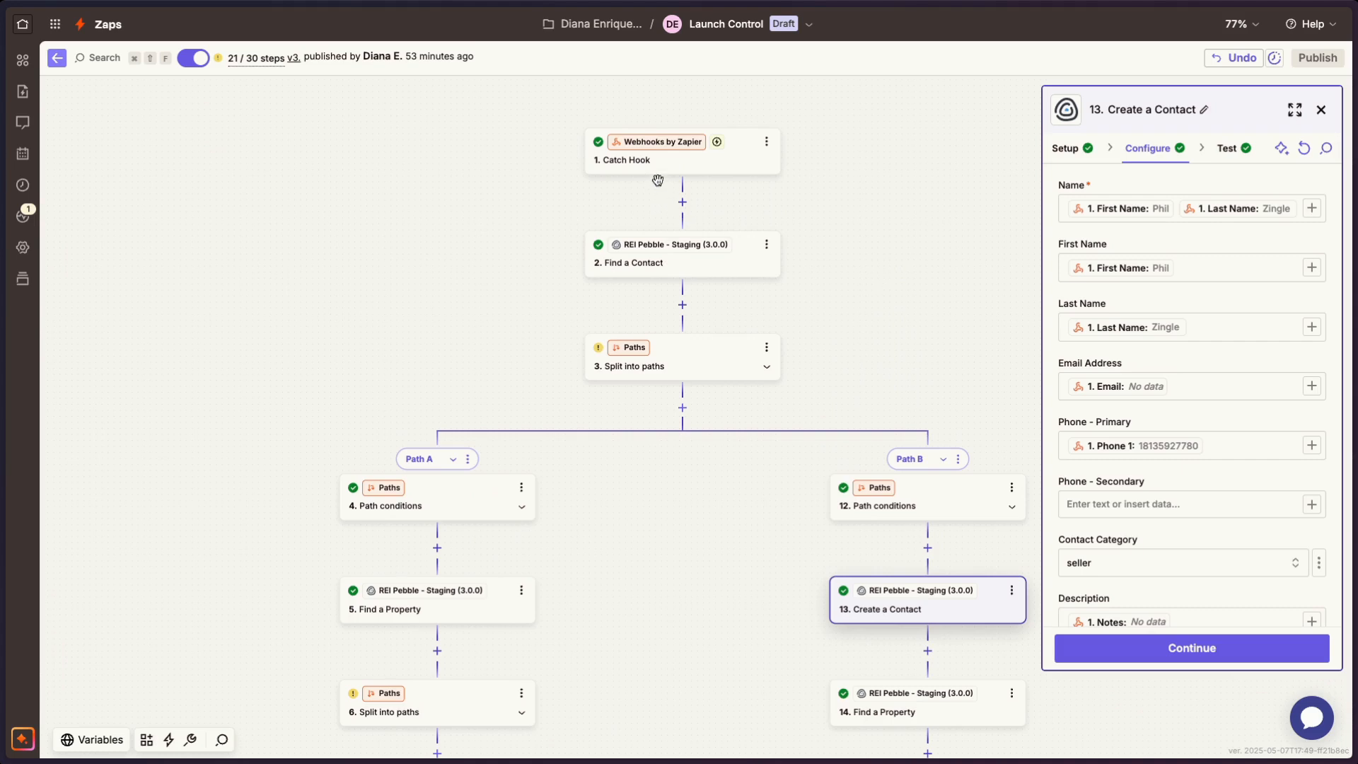
pyautogui.scroll(-5, 900, 342)
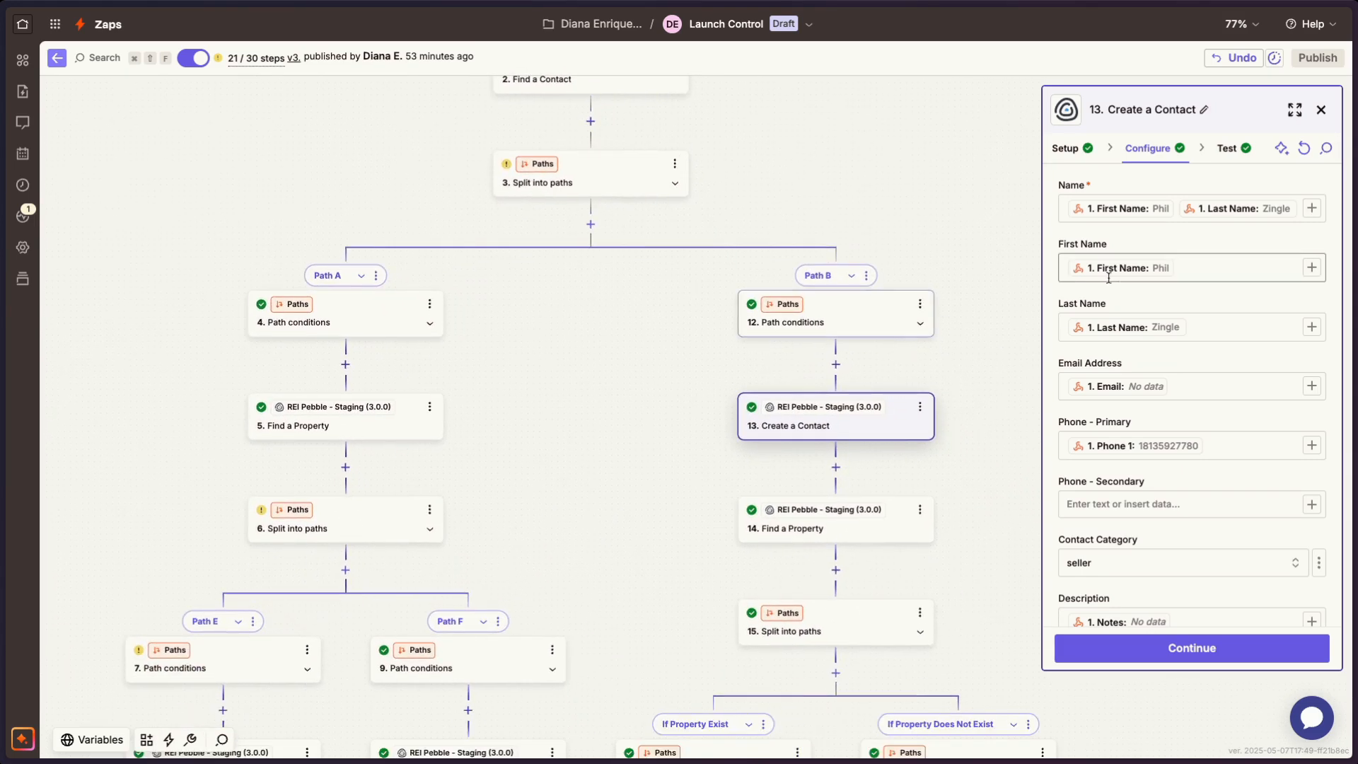
# - Check the Create a Contact step's action event and review its field mapping from the name through the address and ZIP code
pyautogui.click(1065, 149)
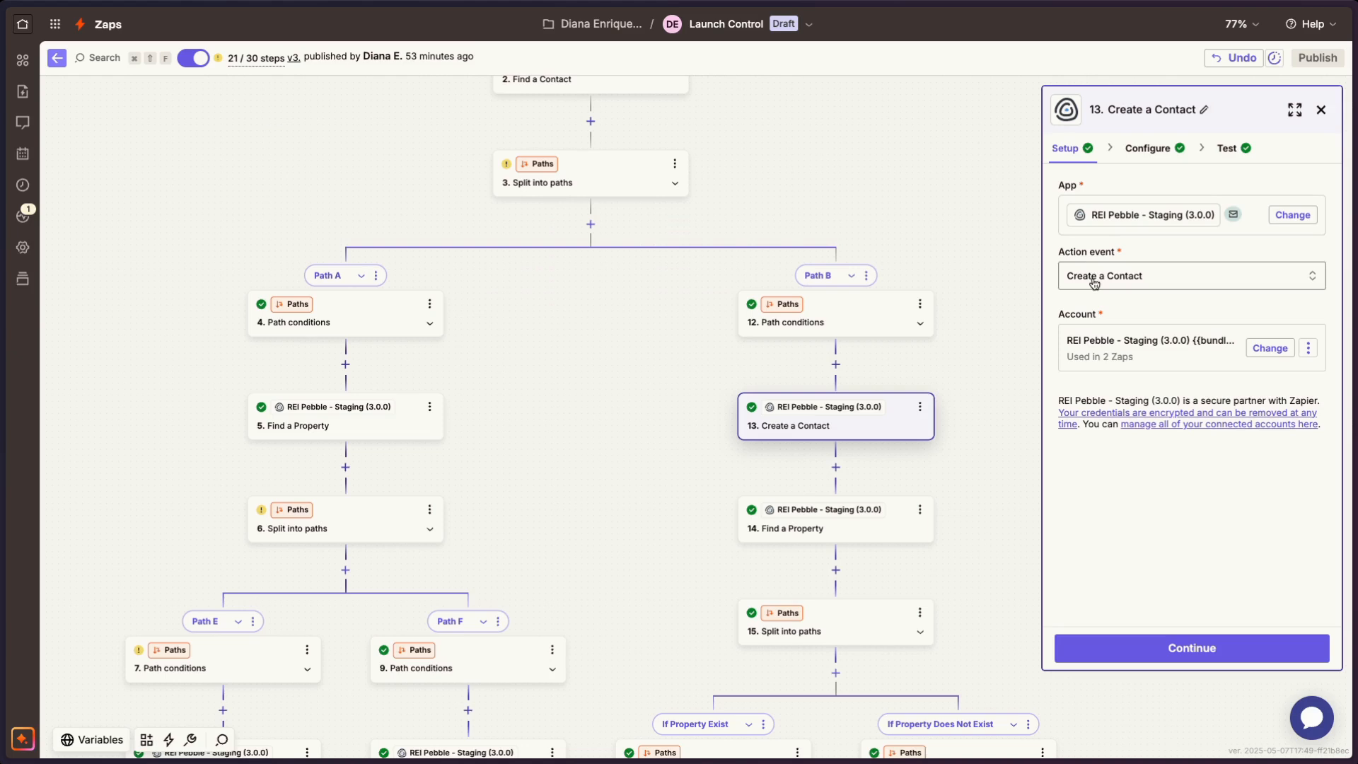
pyautogui.click(1132, 147)
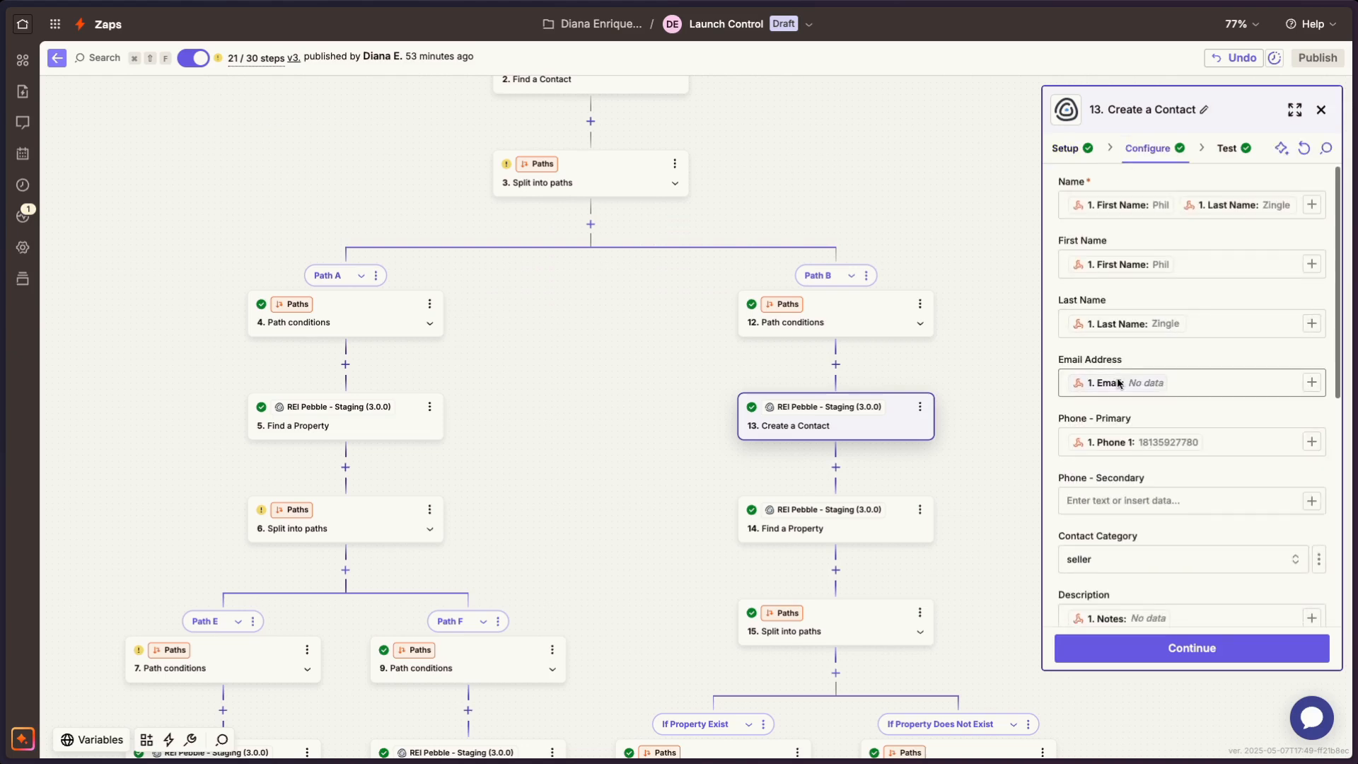
pyautogui.scroll(-5, 1119, 383)
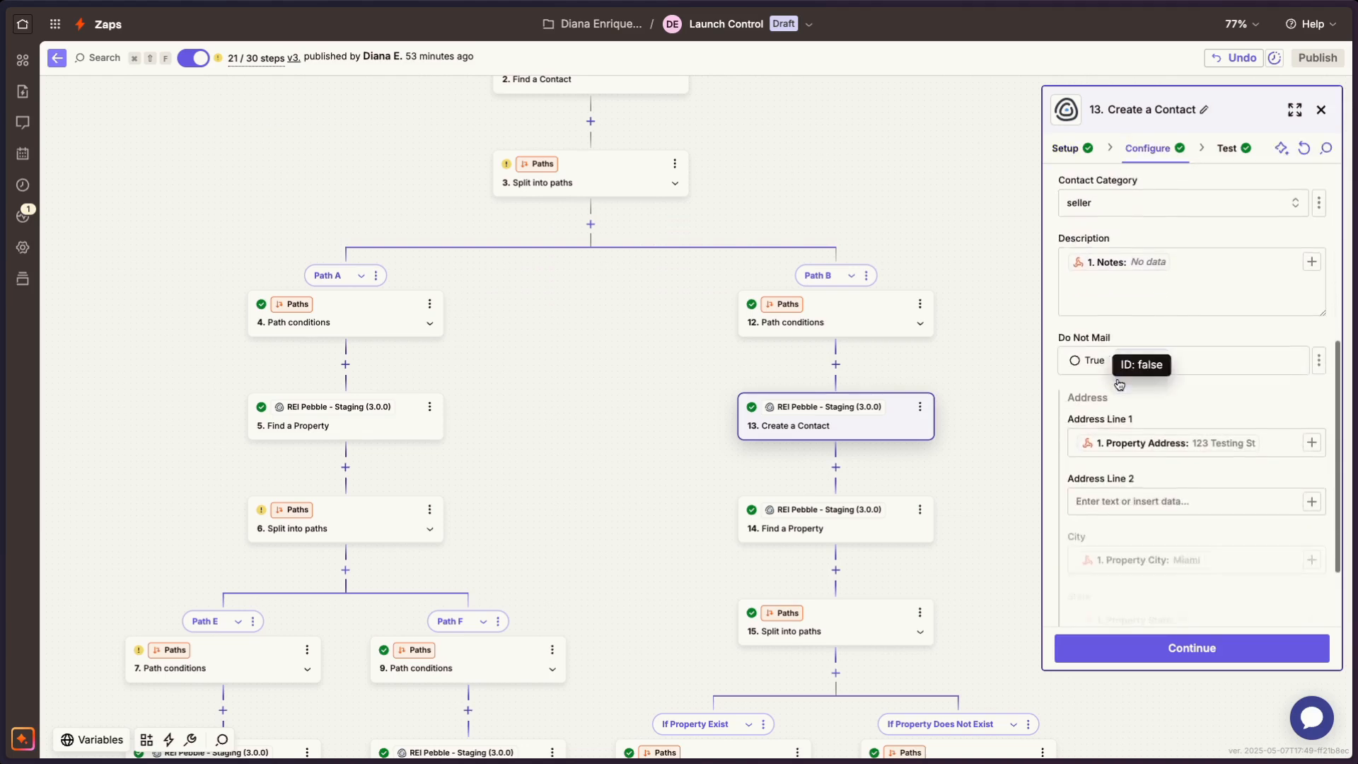
pyautogui.scroll(-2, 1110, 382)
pyautogui.scroll(-2, 964, 461)
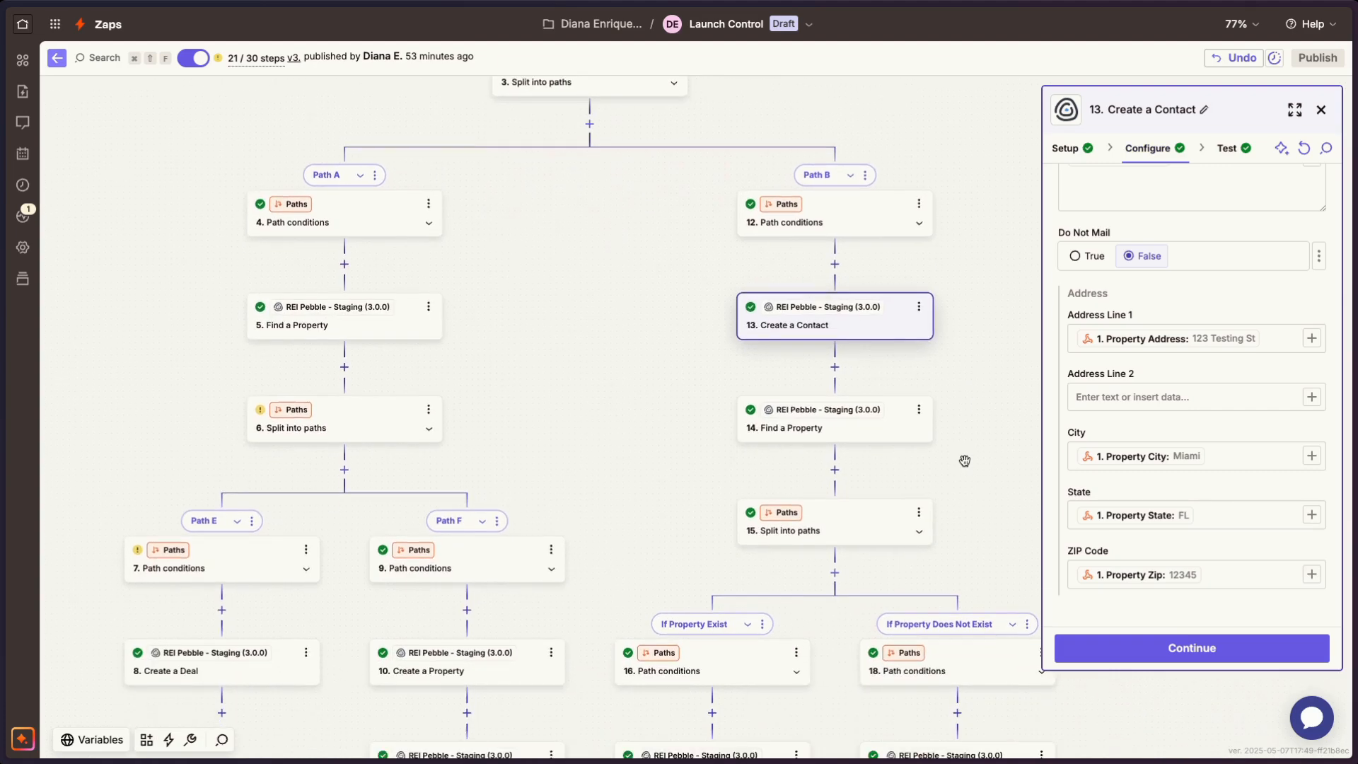
# - Delete the Find a County step from the If Property Does Not Exist path
pyautogui.scroll(-1, 965, 460)
pyautogui.scroll(-5, 860, 411)
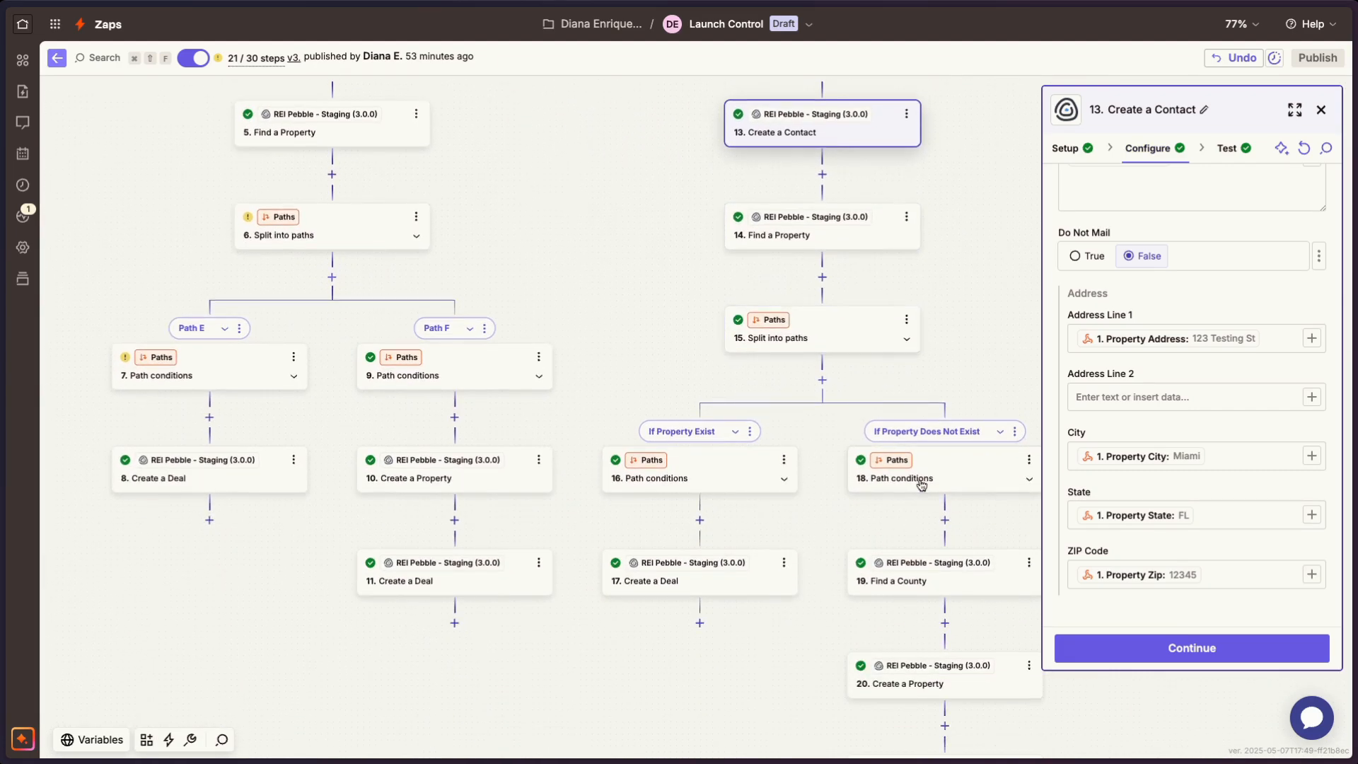
pyautogui.hscroll(1, 903, 485)
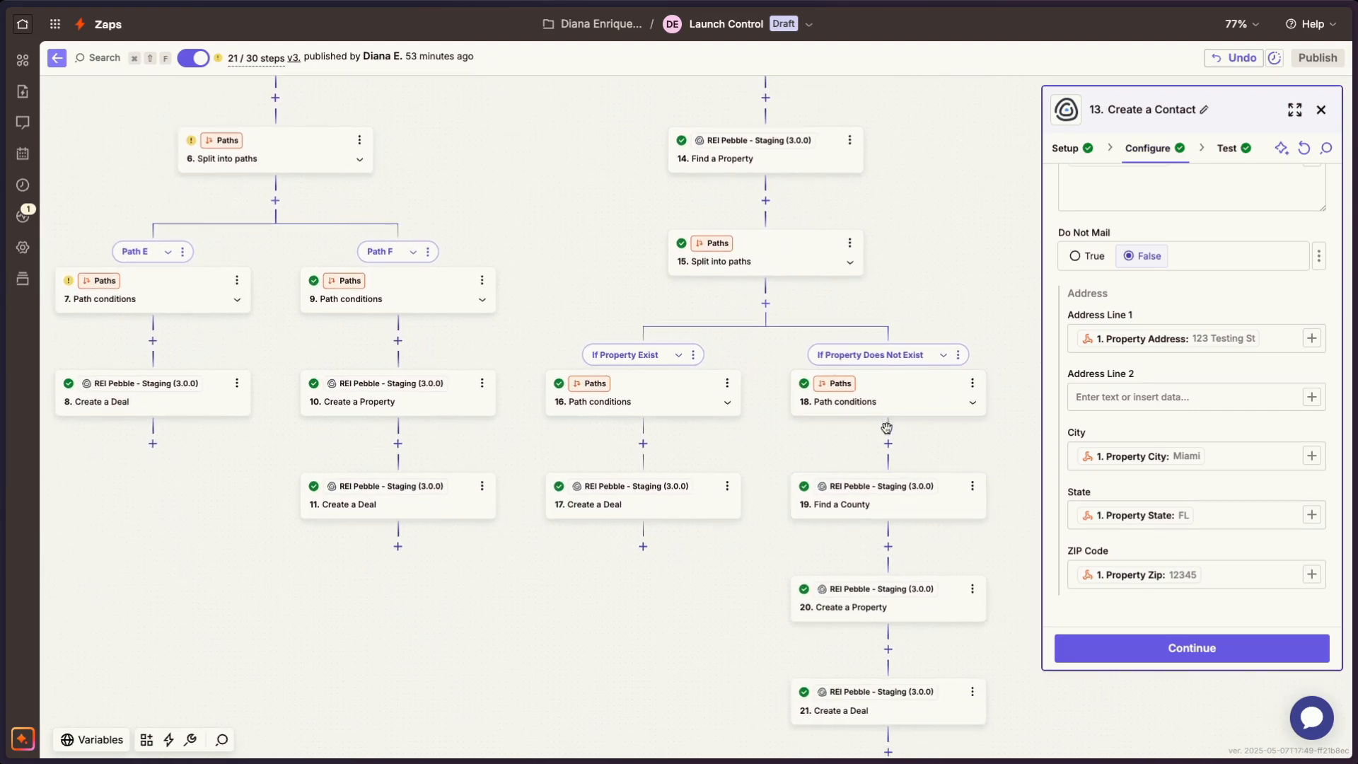
pyautogui.click(972, 487)
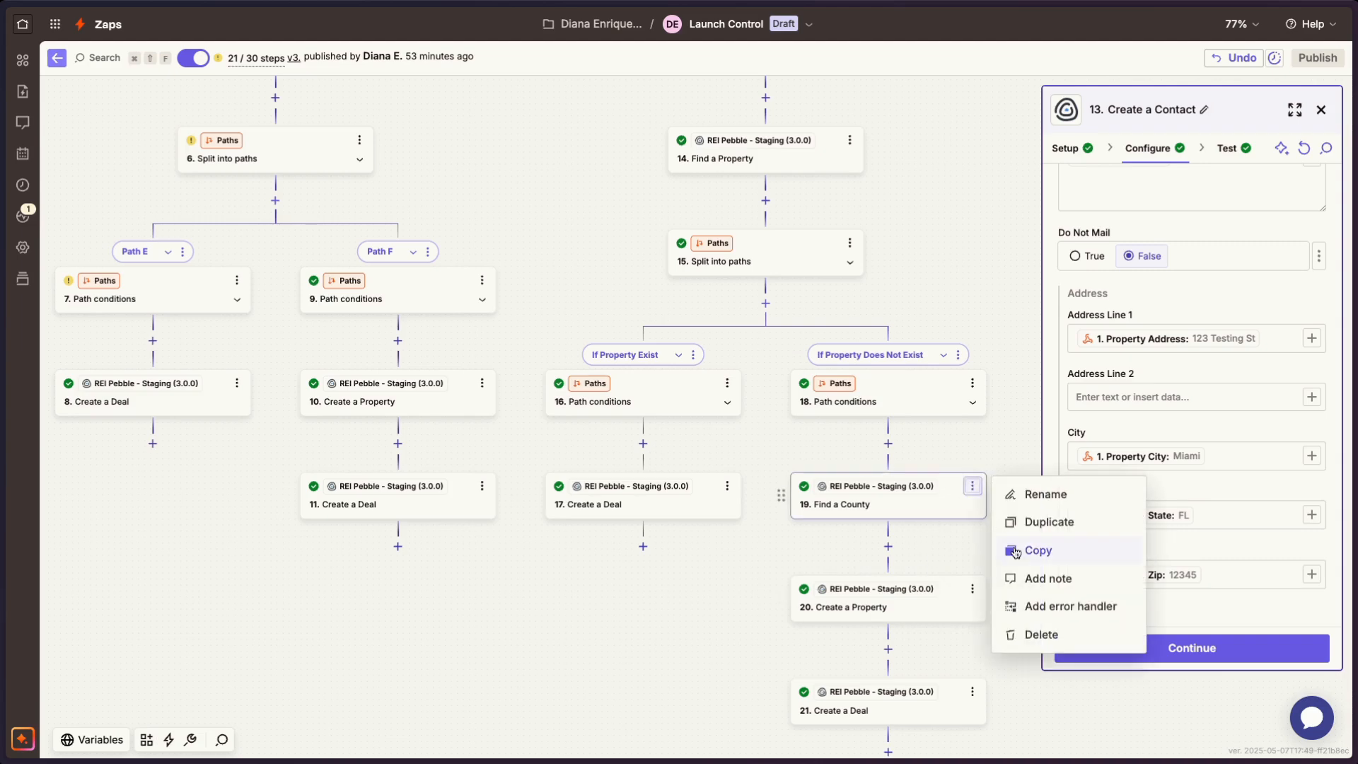
pyautogui.click(1025, 635)
pyautogui.click(1052, 637)
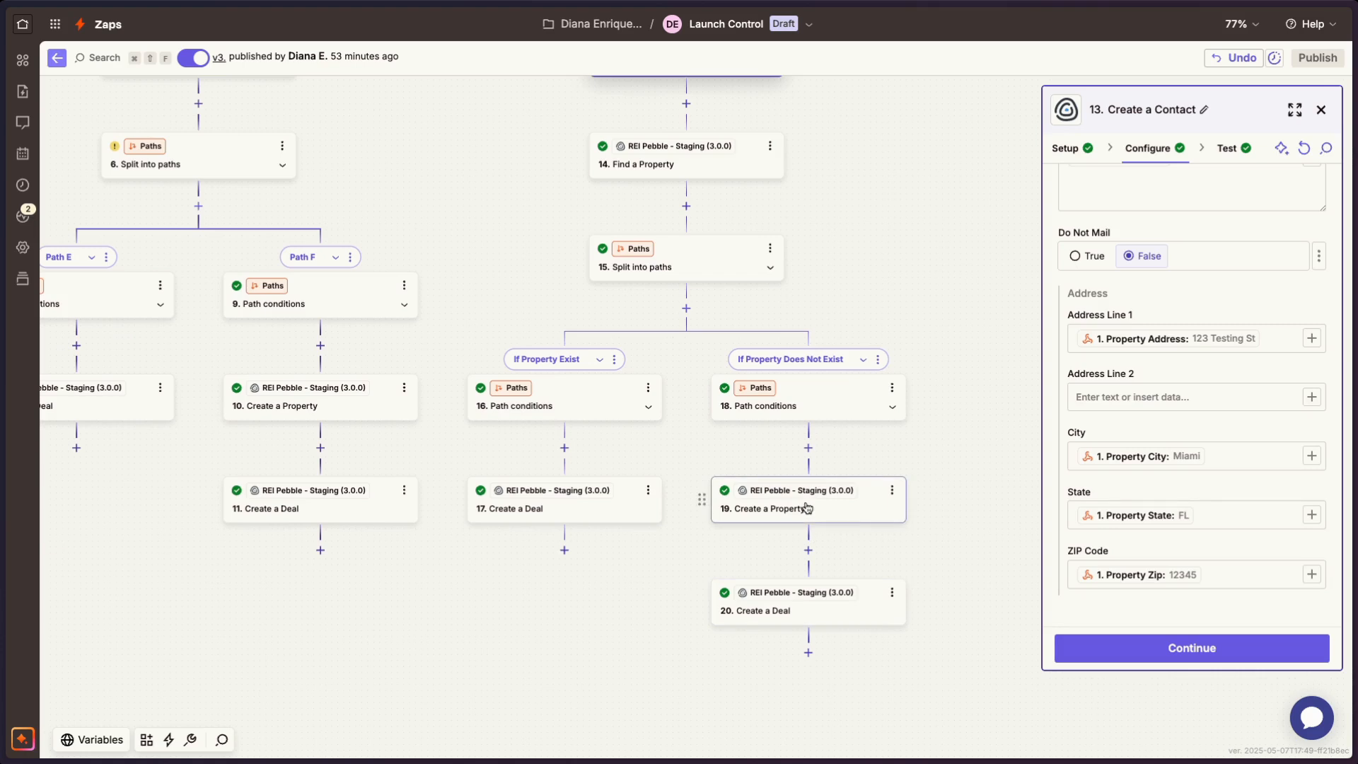
# - Map the County ID of that path's Create a Property step to Property County from the Catch Hook trigger
pyautogui.click(807, 506)
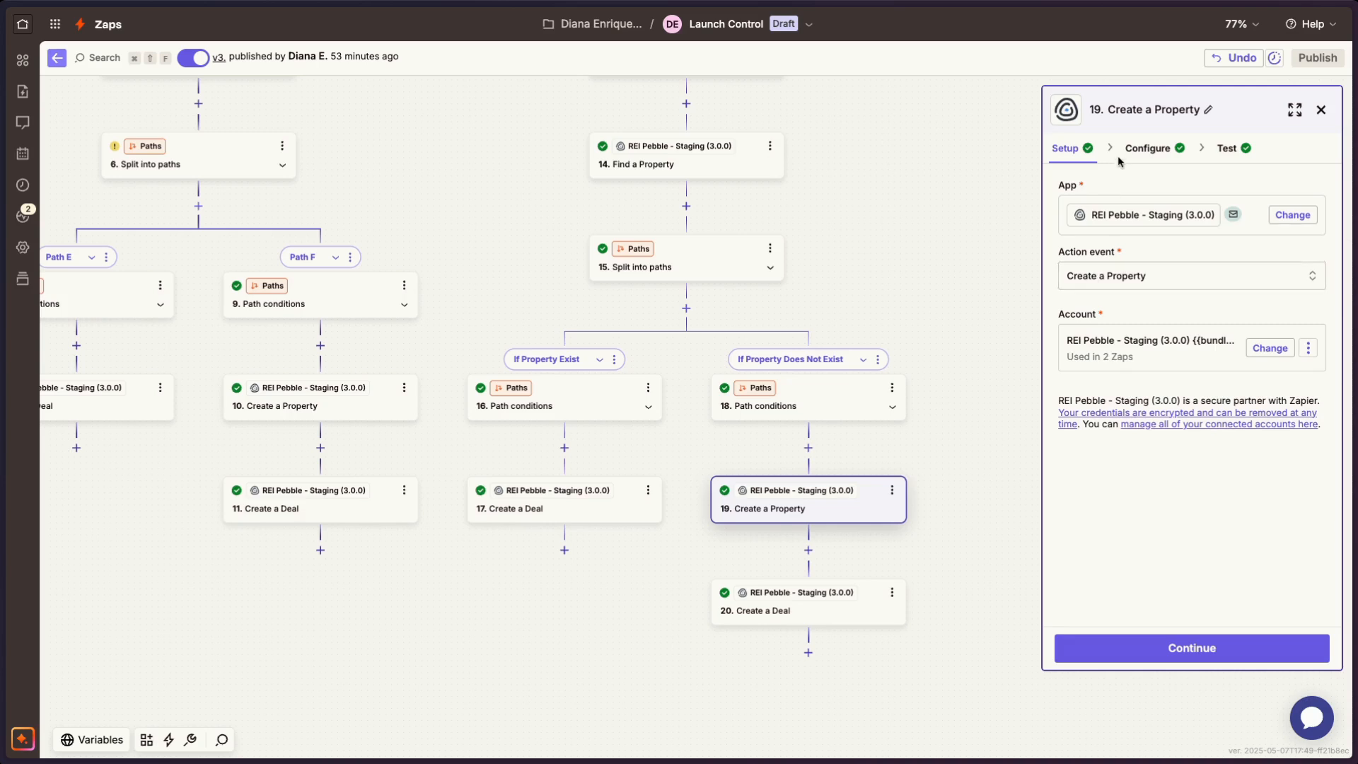
pyautogui.click(1146, 148)
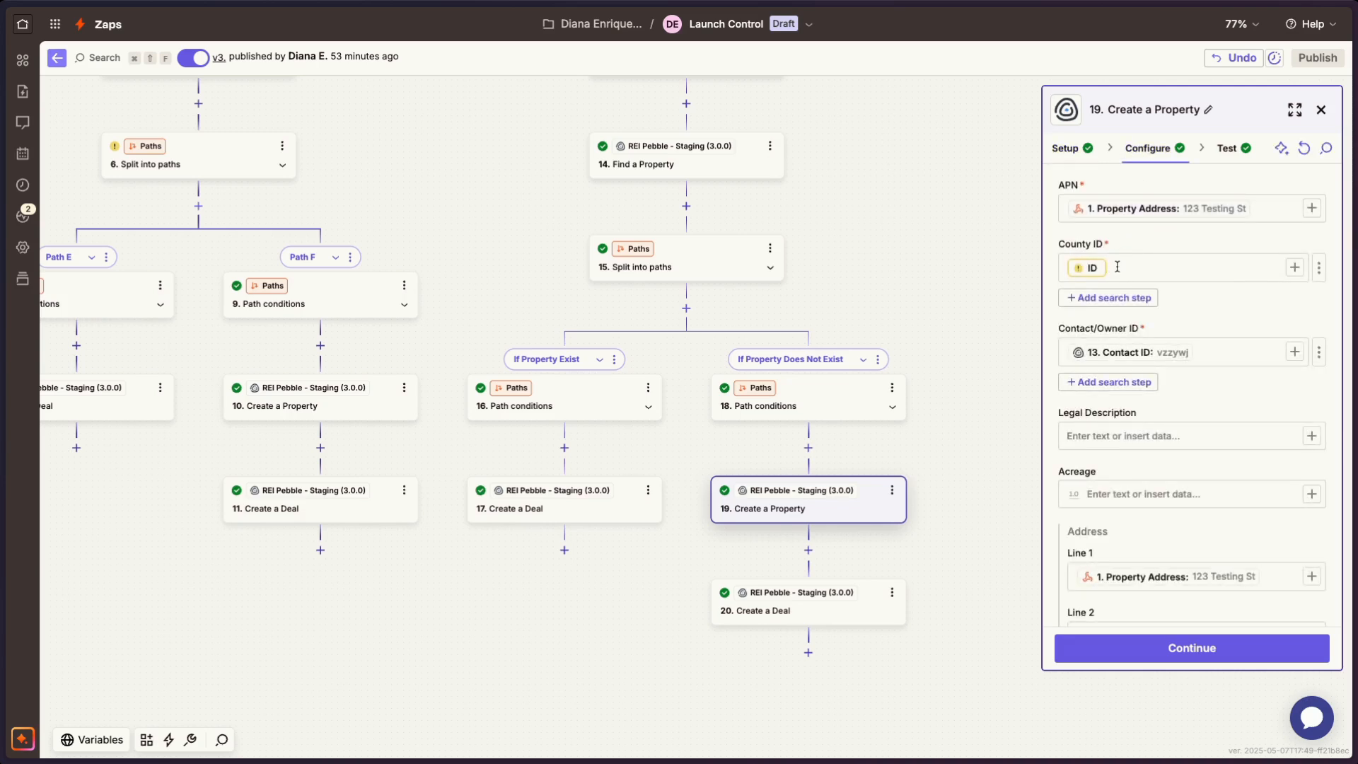
pyautogui.press('BackSpace')
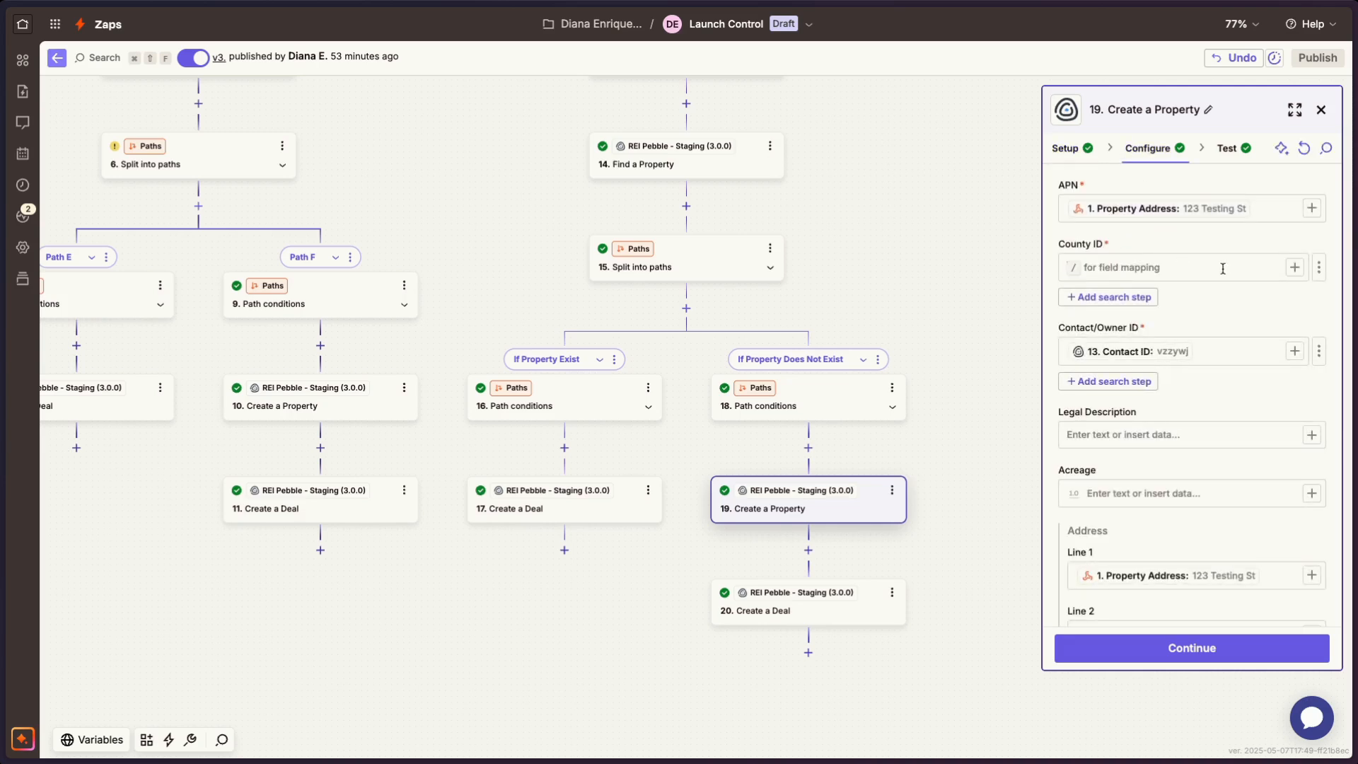
pyautogui.click(1318, 273)
pyautogui.click(1200, 274)
pyautogui.click(1304, 269)
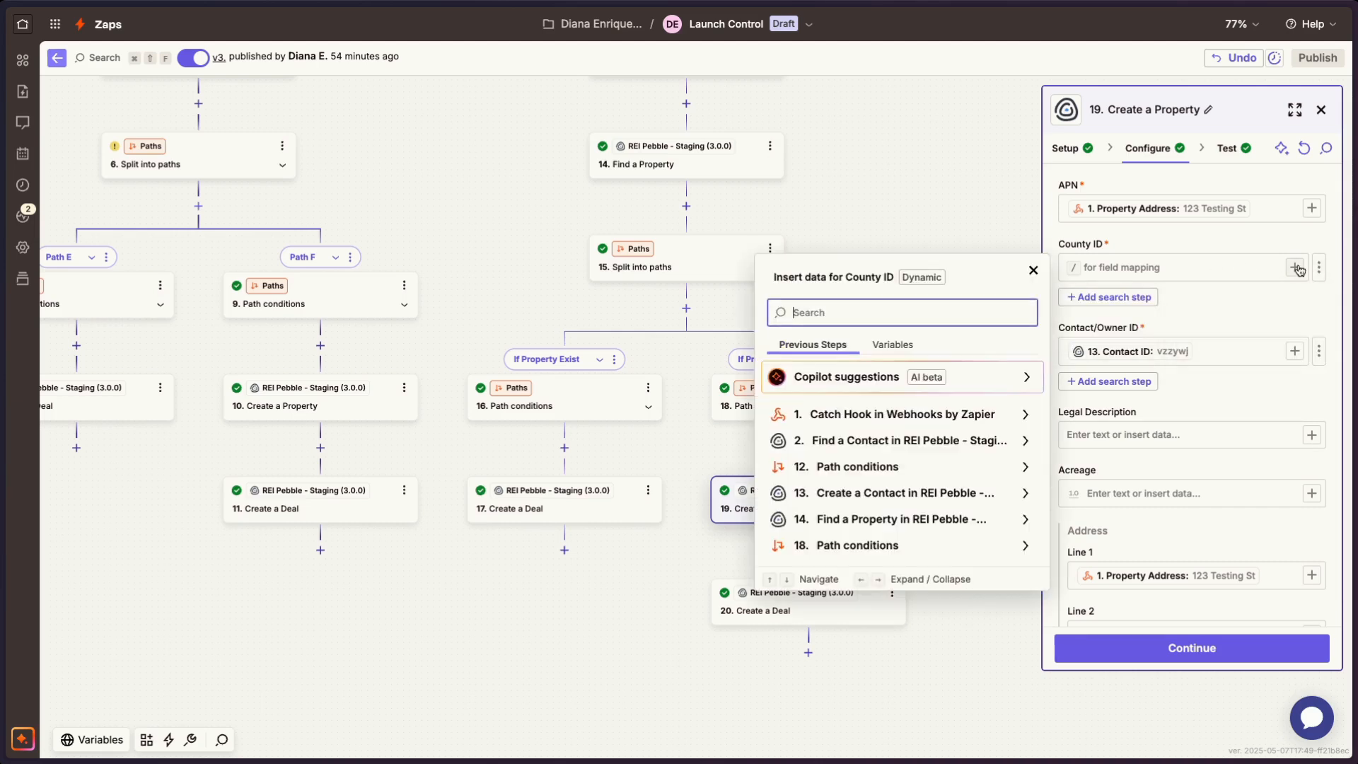
pyautogui.click(918, 418)
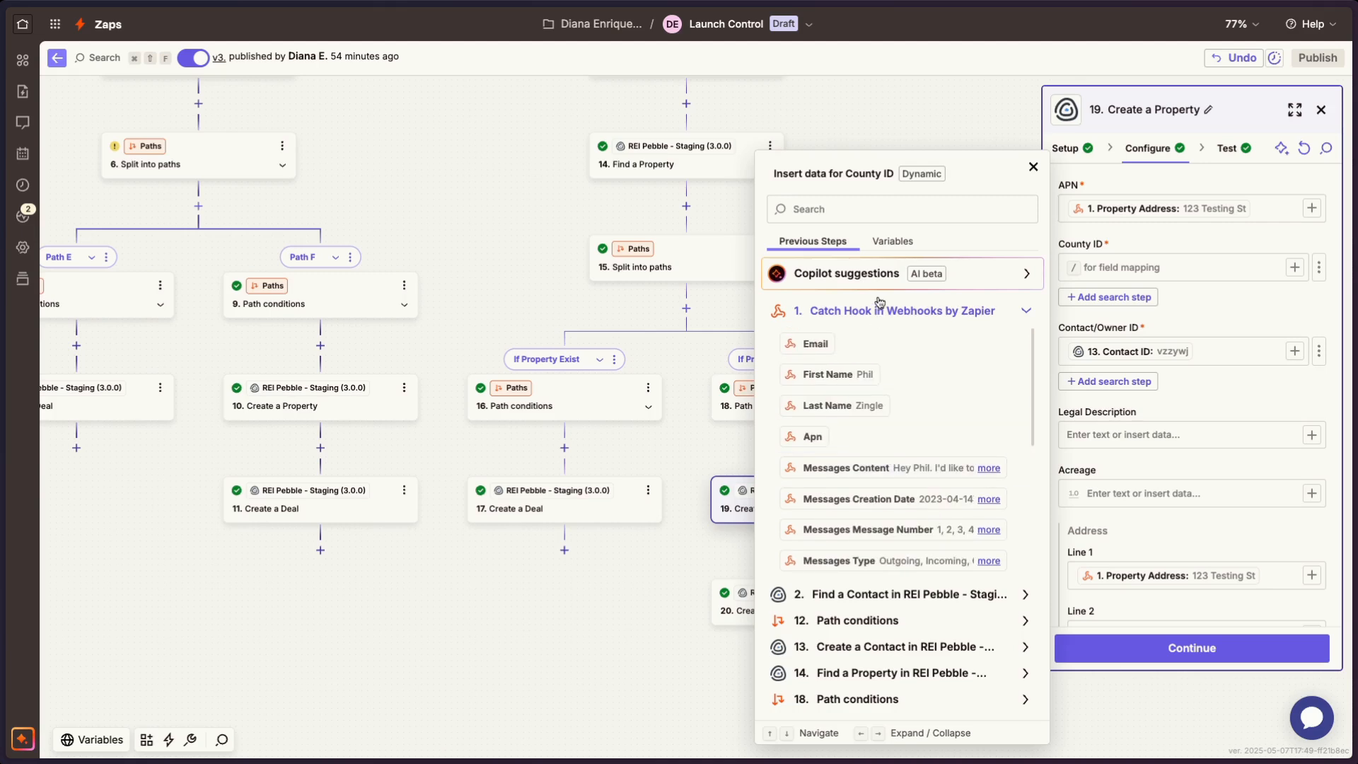
pyautogui.click(880, 216)
pyautogui.write('coiunt')
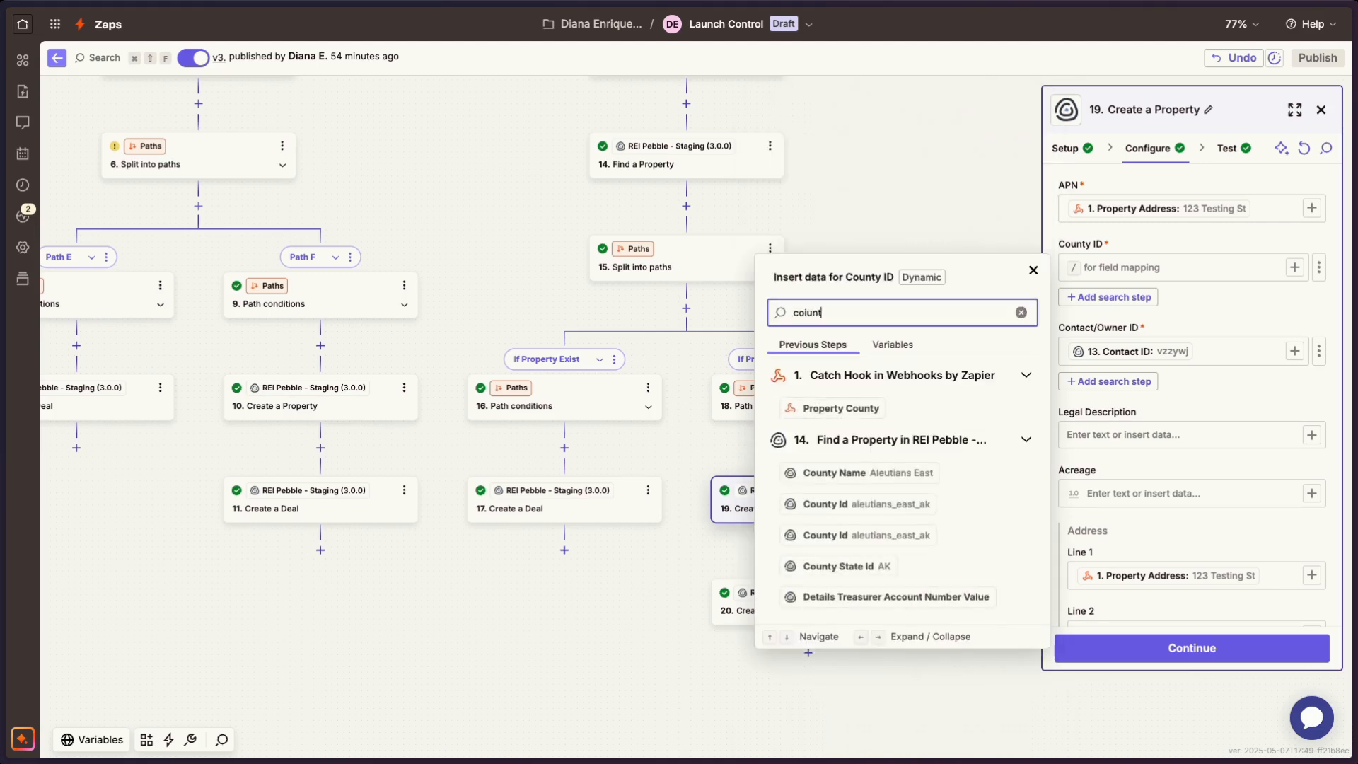
pyautogui.write('y')
pyautogui.click(853, 410)
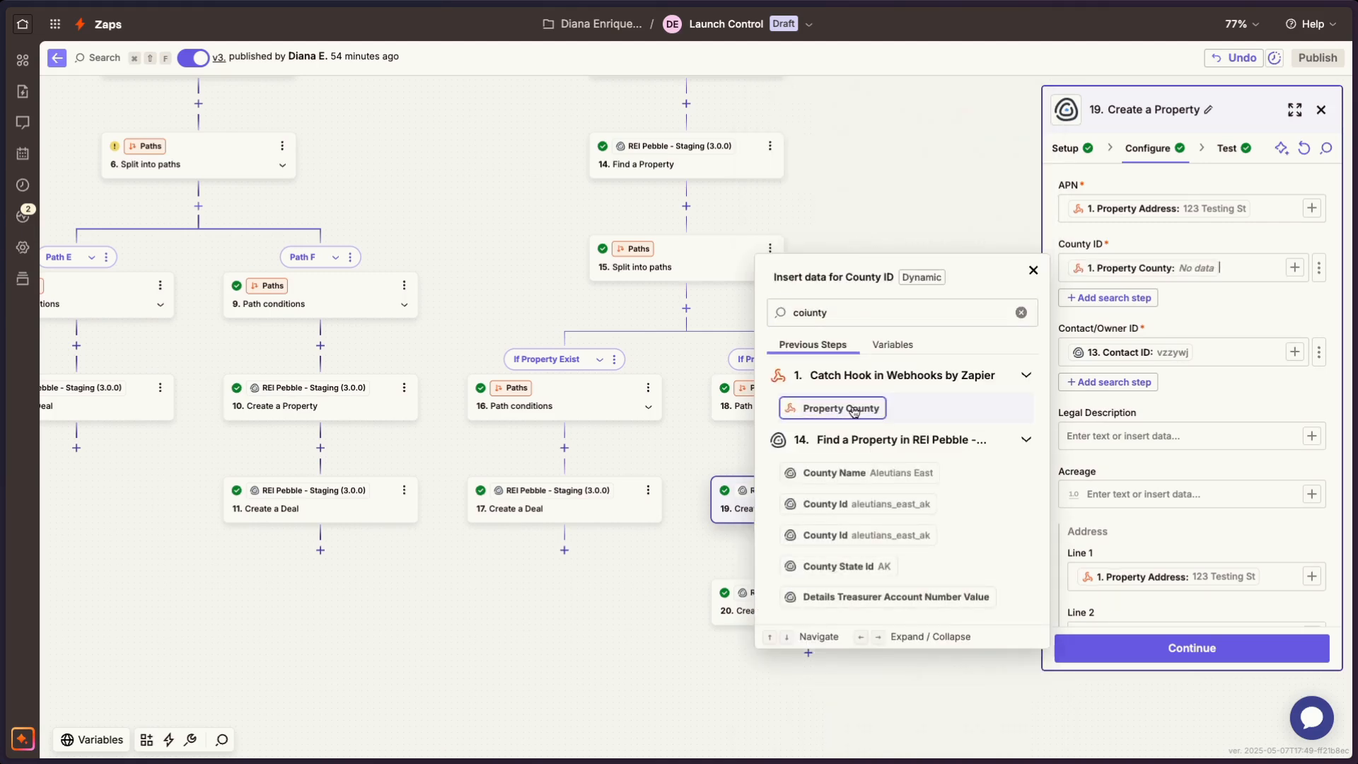
pyautogui.click(971, 229)
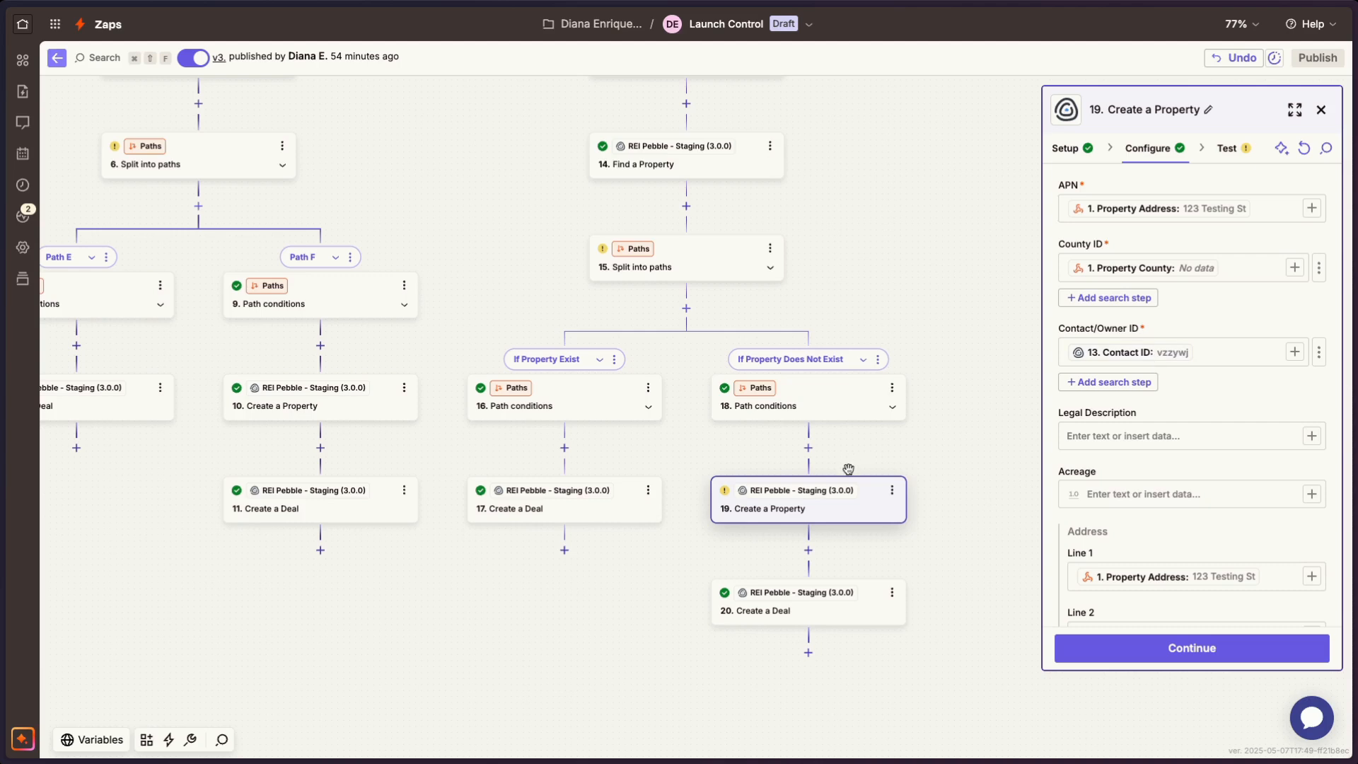
# - Clear the property's Contact/Owner ID and map it to the Contact ID from step 13, Create a Contact
pyautogui.scroll(5, 849, 367)
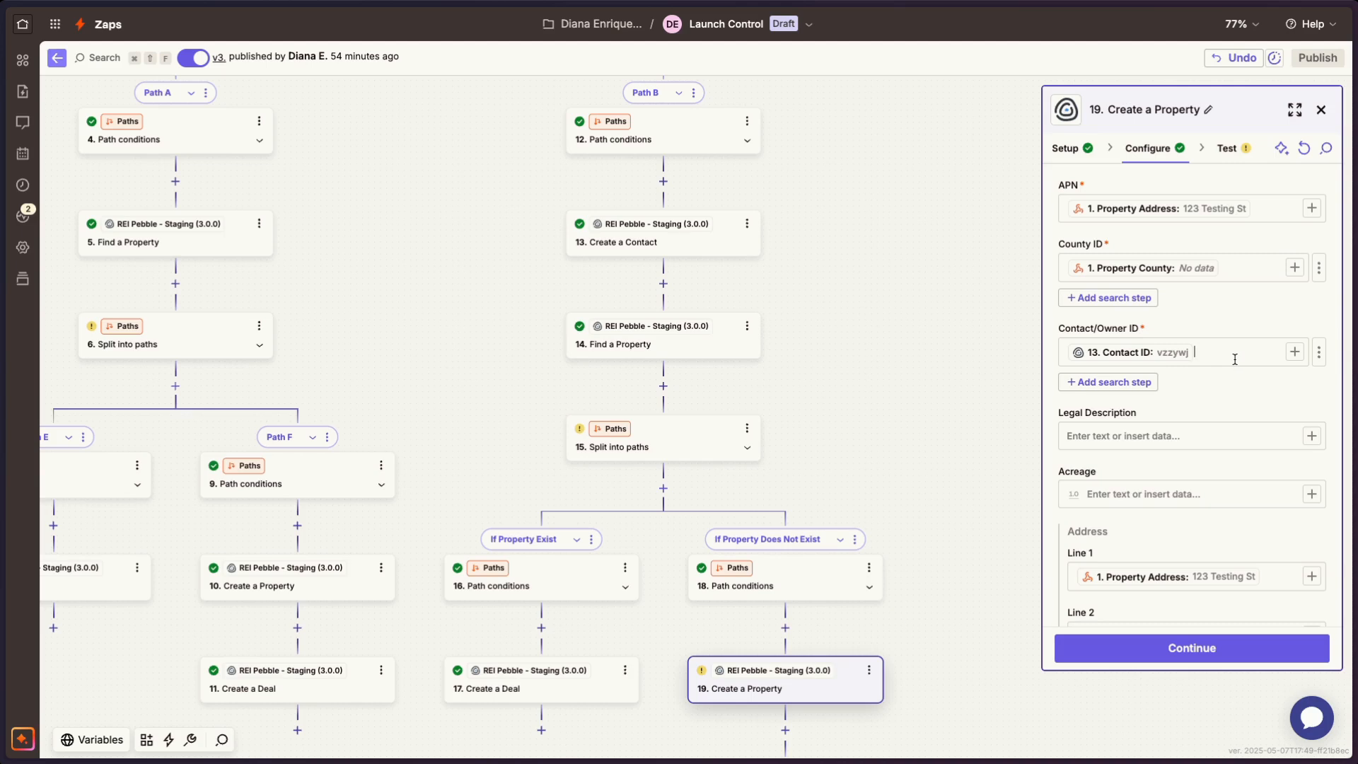
pyautogui.press('BackSpace')
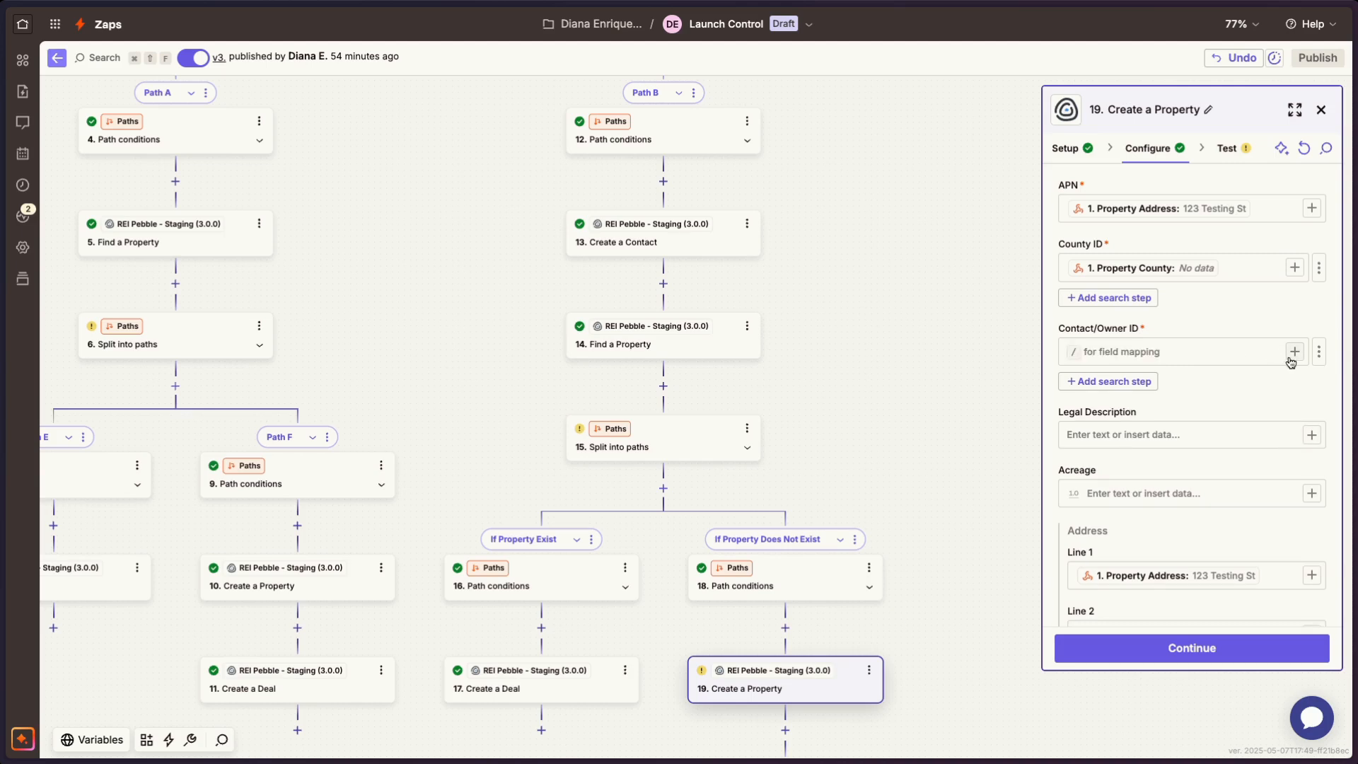
pyautogui.click(1294, 352)
pyautogui.click(1319, 351)
pyautogui.click(1216, 436)
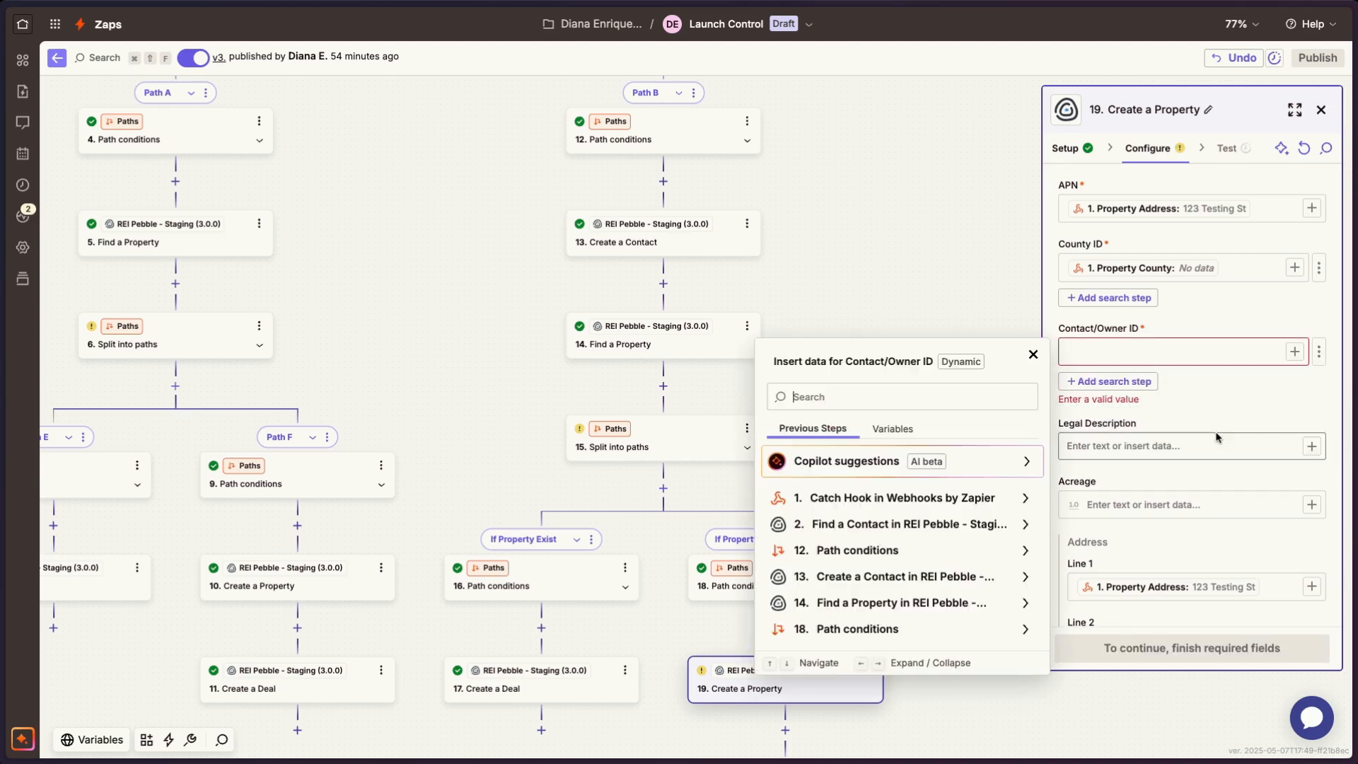
pyautogui.click(938, 581)
pyautogui.click(827, 547)
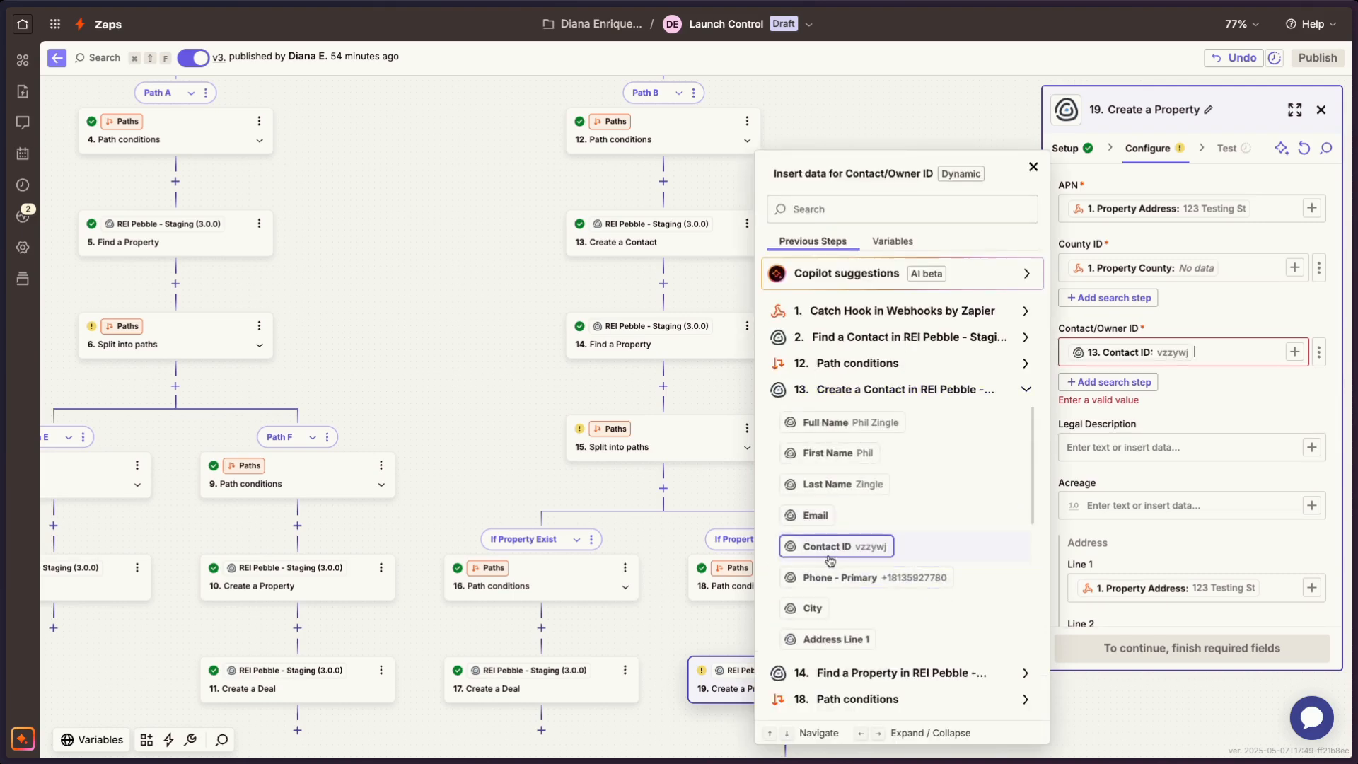
pyautogui.click(566, 472)
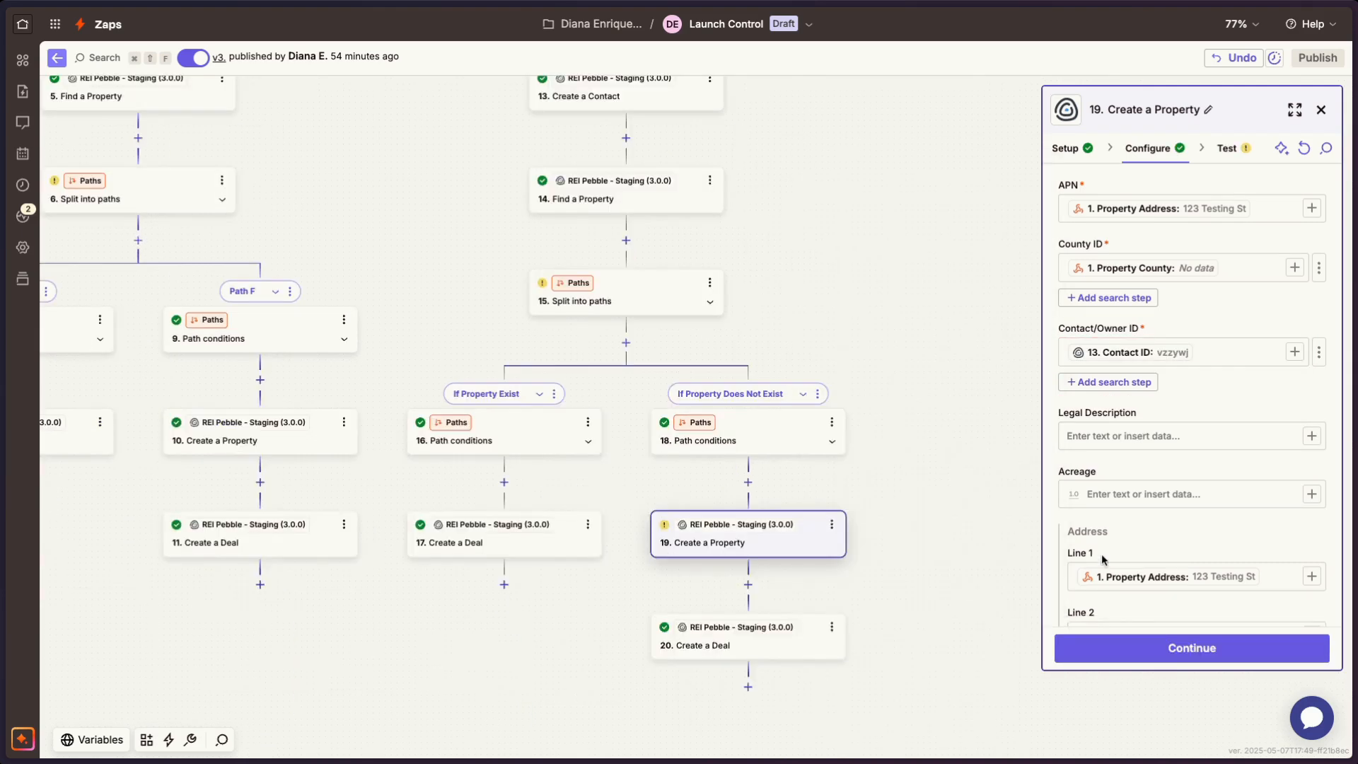
# - Review the Create a Property step's address mapping from Line 1 to Zip and run the step's test
pyautogui.scroll(-3, 1103, 559)
pyautogui.scroll(-2, 1103, 559)
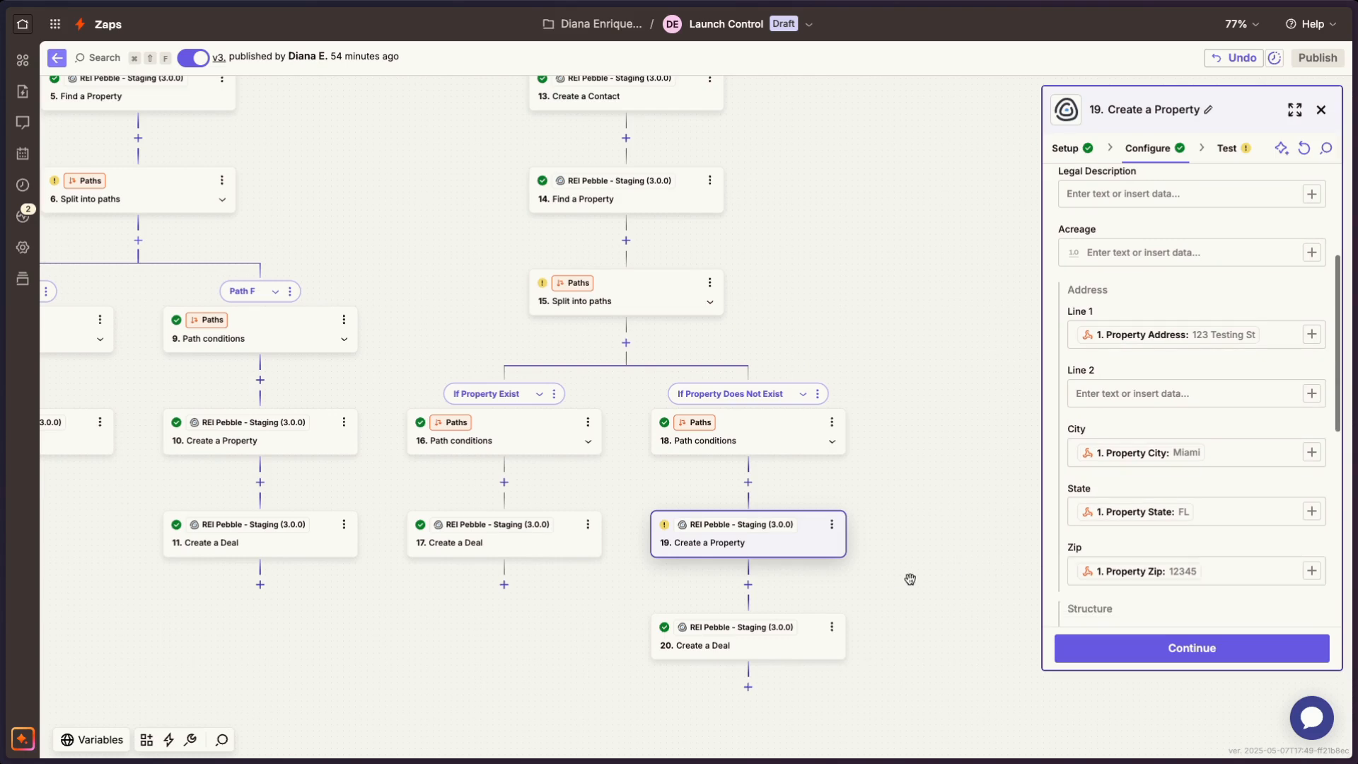
pyautogui.scroll(8, 1089, 516)
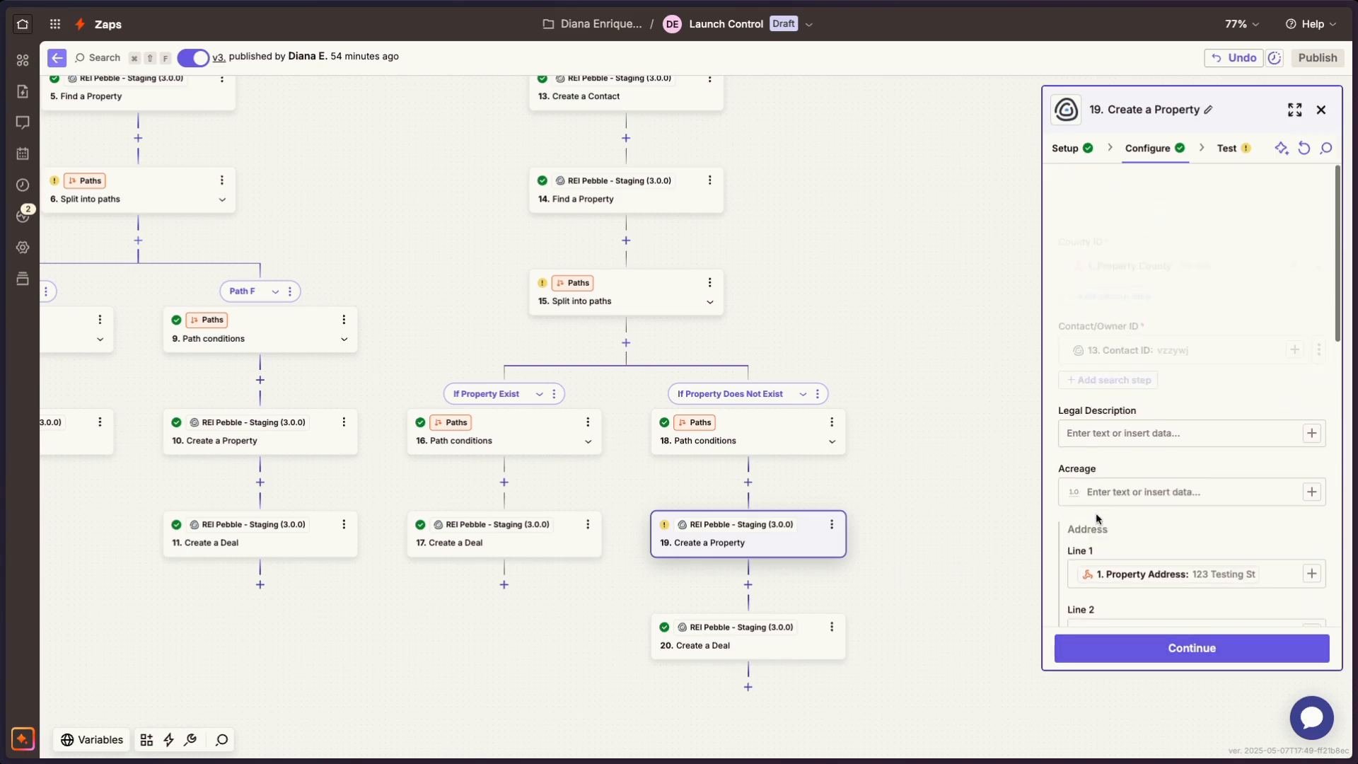
pyautogui.click(1280, 650)
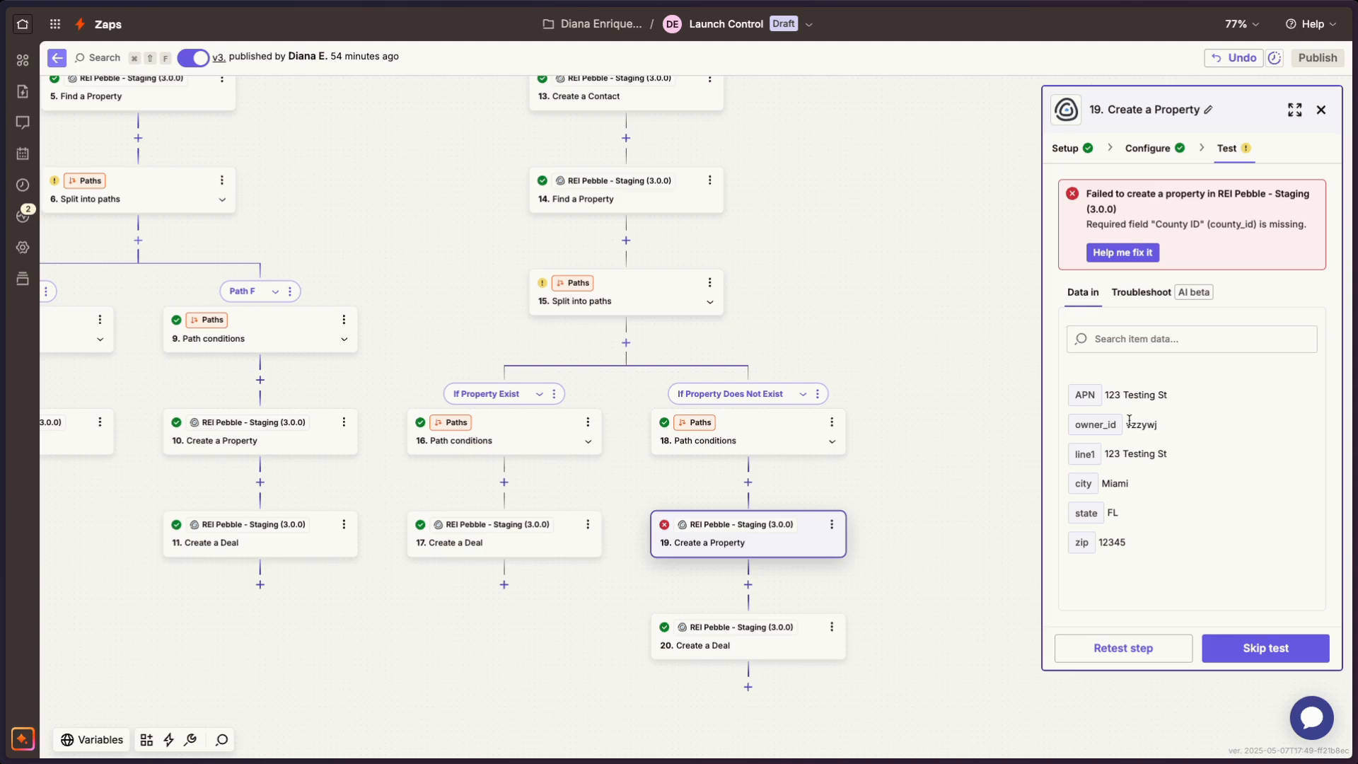
# - Look back at the Catch Hook trigger the property data comes from, and skip the Create a Property step's test
pyautogui.scroll(10, 804, 443)
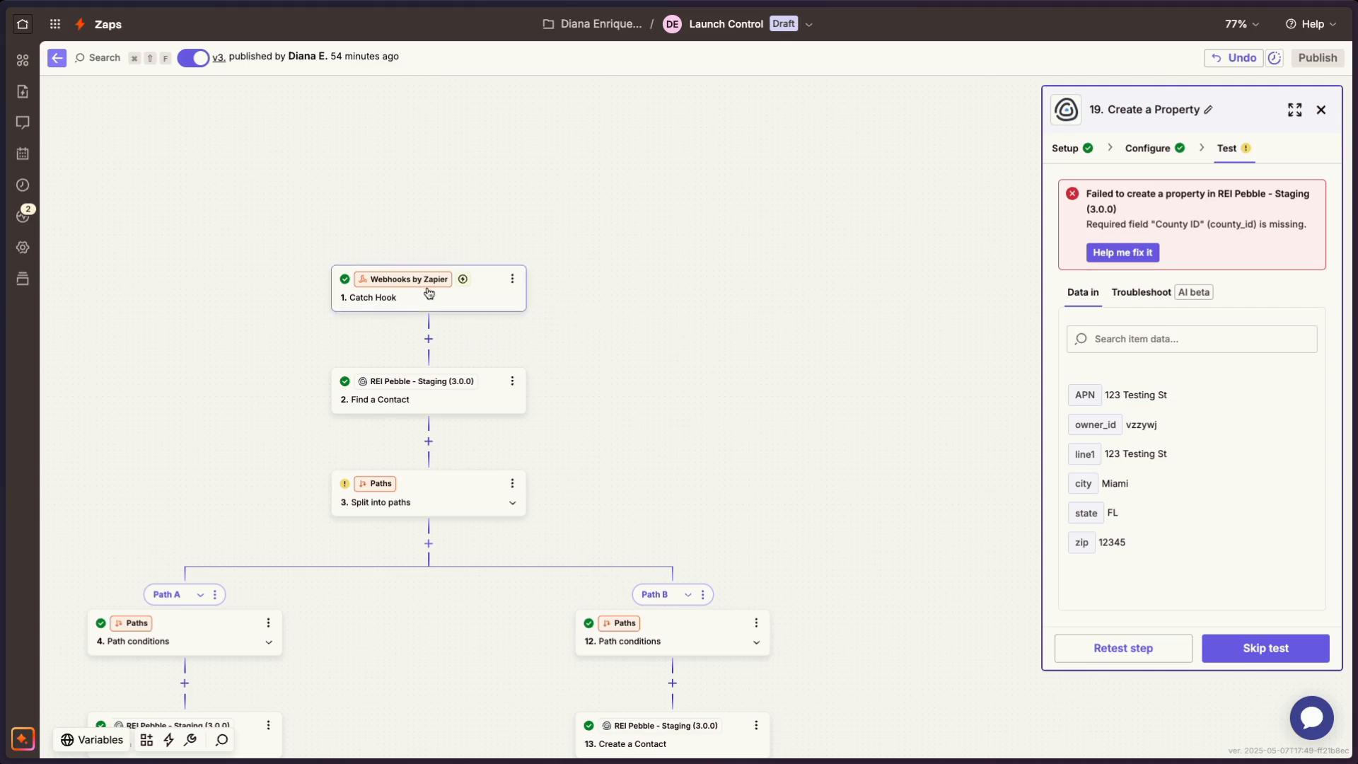
pyautogui.scroll(-15, 651, 346)
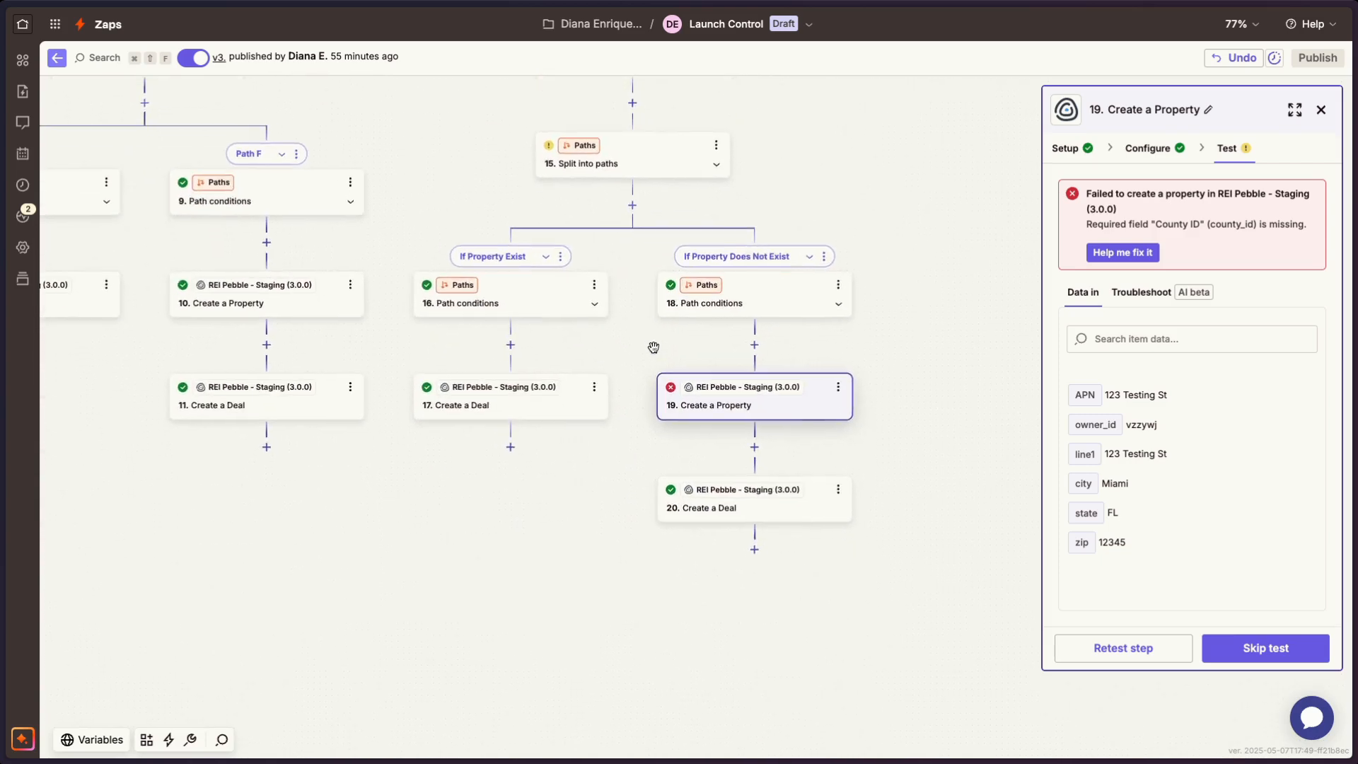
pyautogui.scroll(-2, 653, 348)
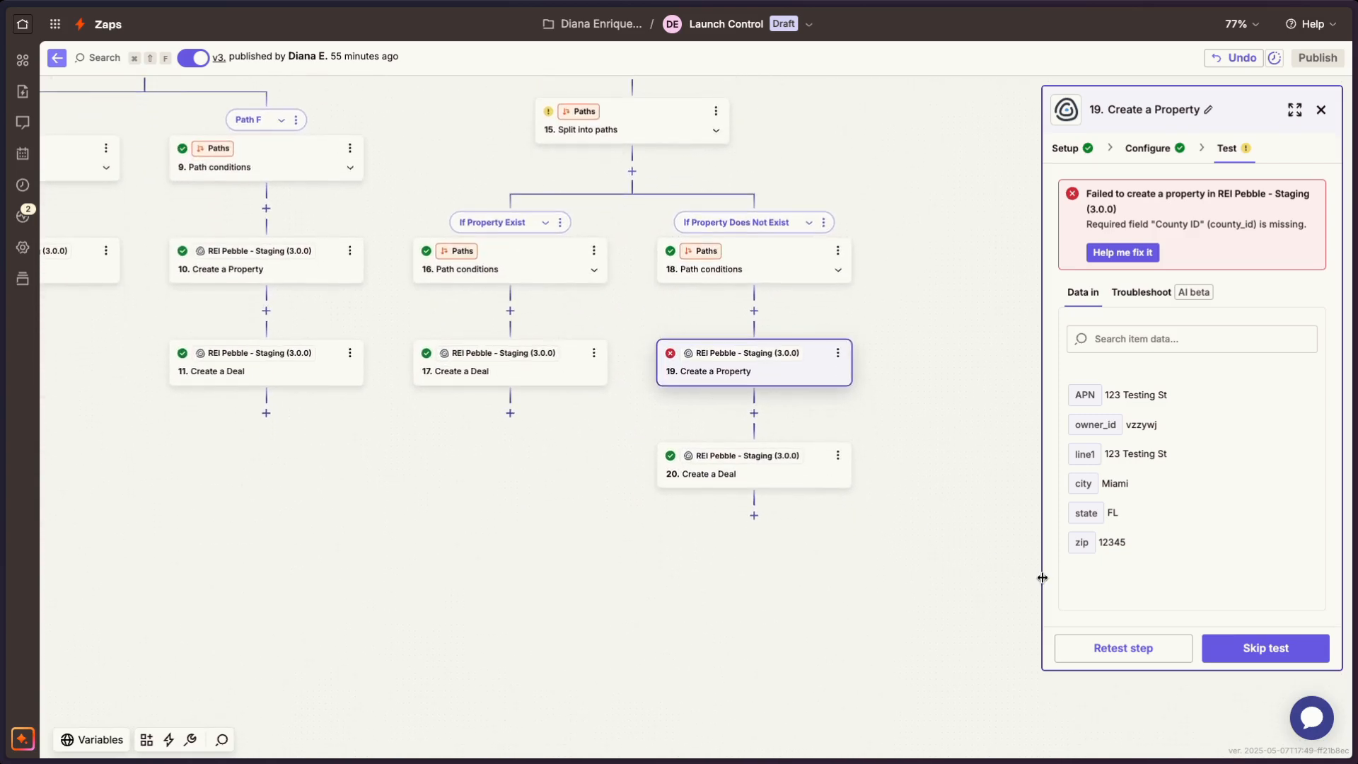
pyautogui.click(1251, 665)
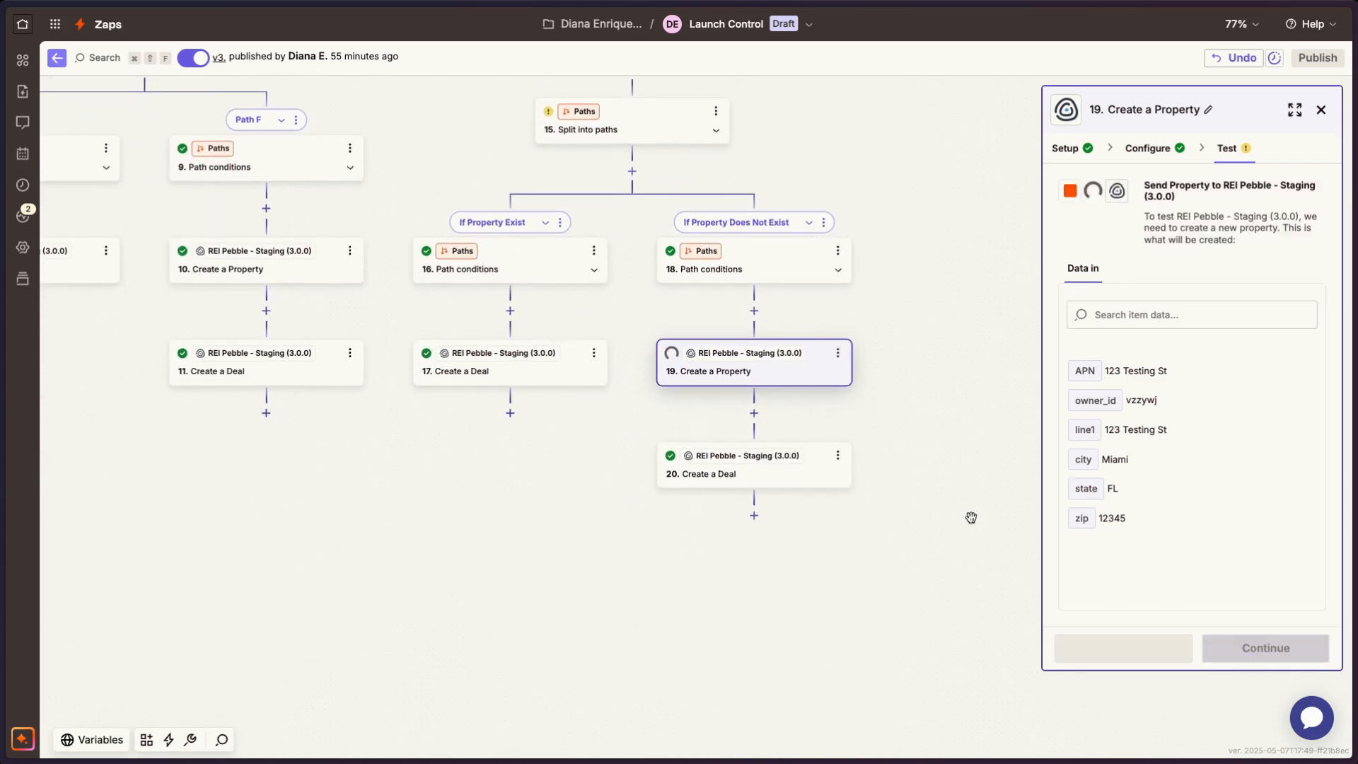
# - Open the If Property Does Not Exist path's Create a Deal step and review its title, board, stage, Contact IDs and Property IDs
pyautogui.click(756, 476)
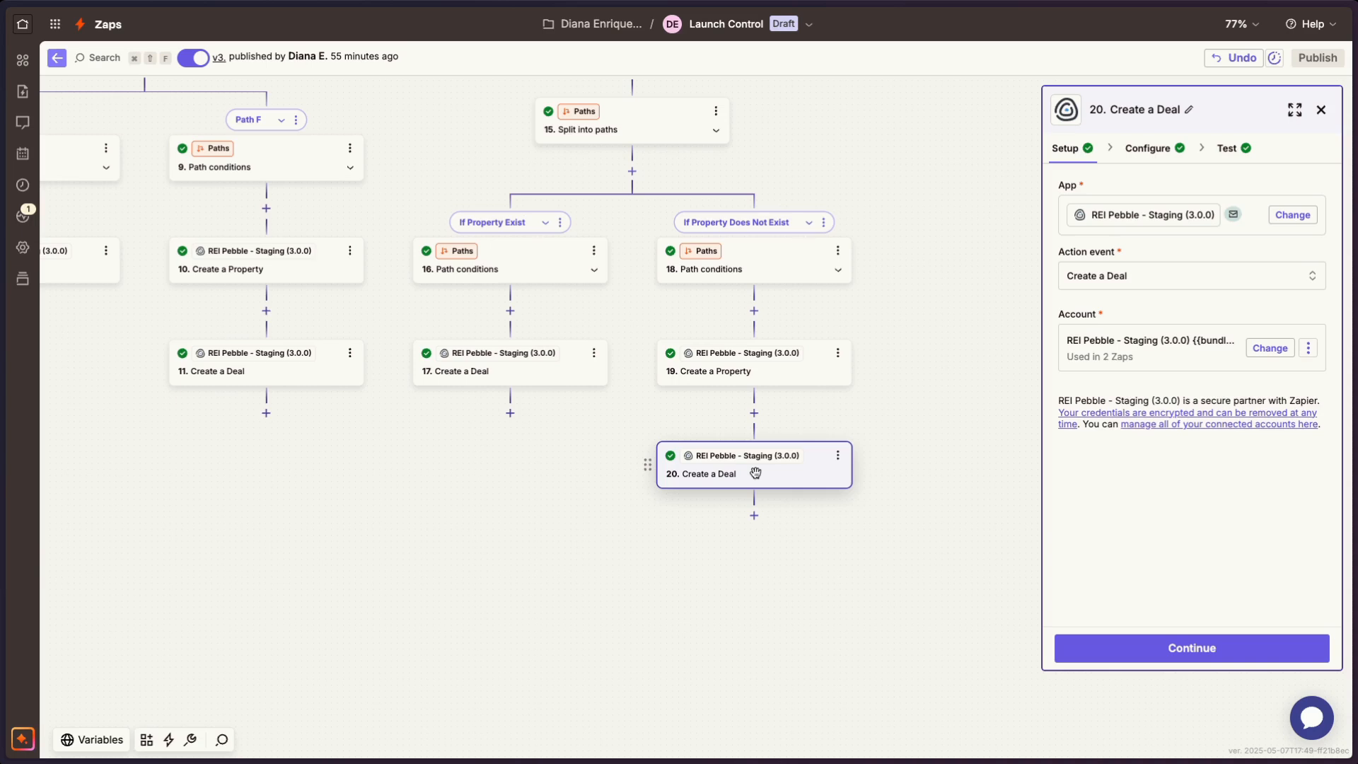
pyautogui.scroll(15, 756, 473)
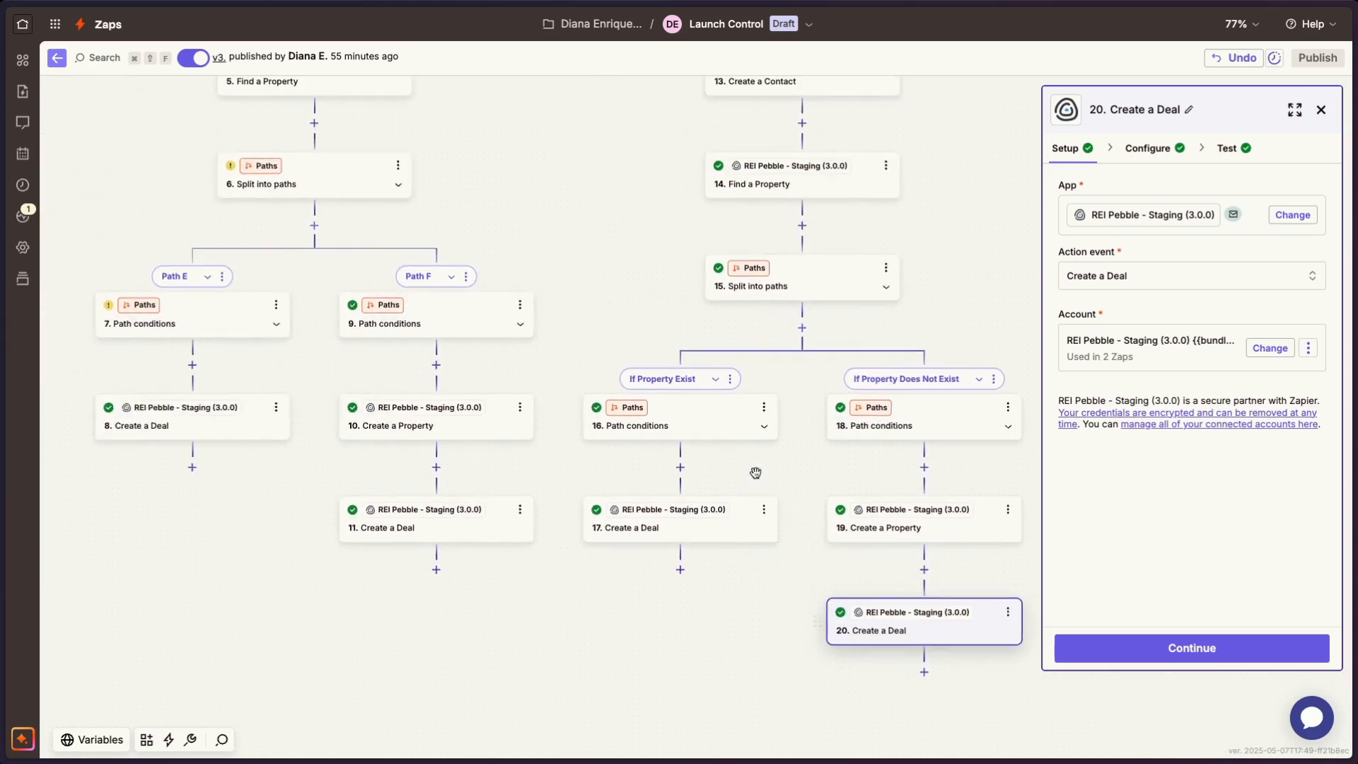
pyautogui.scroll(2, 707, 466)
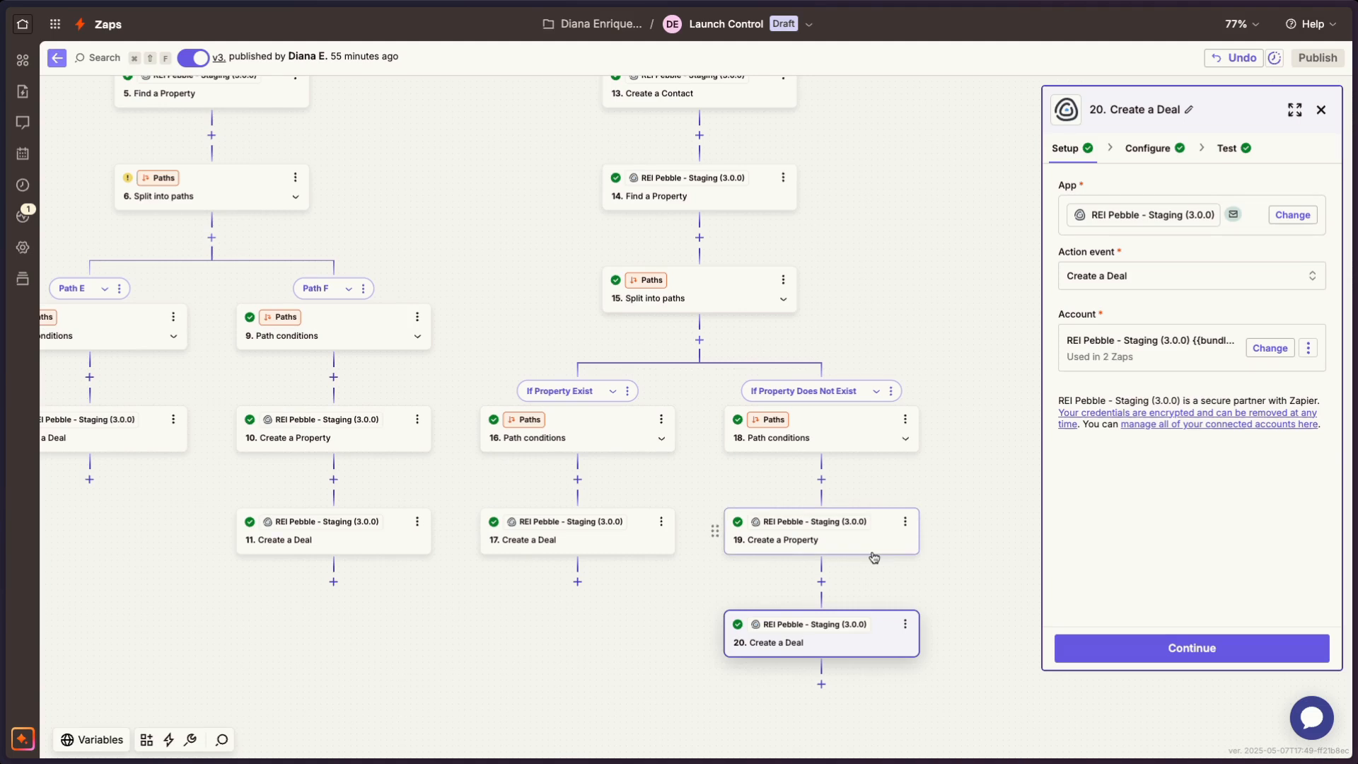
pyautogui.scroll(2, 688, 326)
pyautogui.scroll(-3, 688, 330)
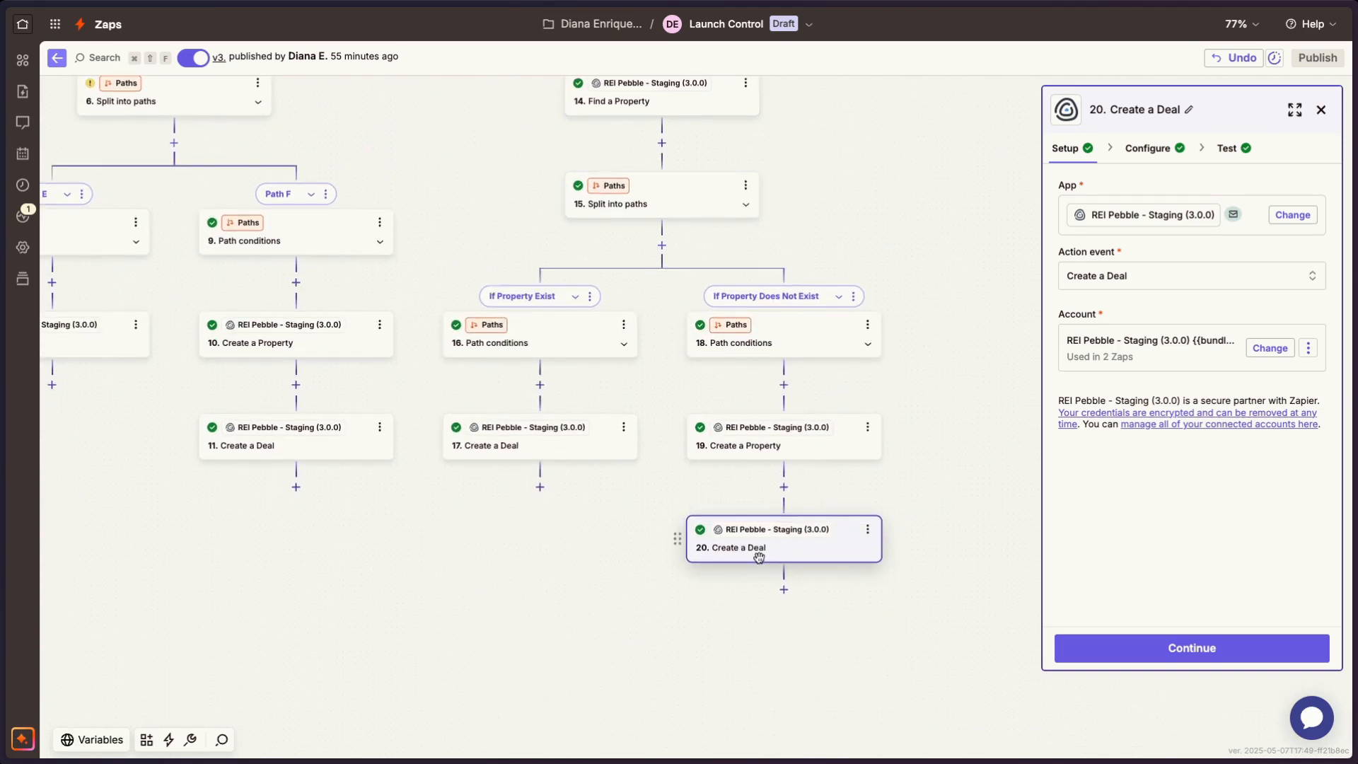
pyautogui.click(1147, 147)
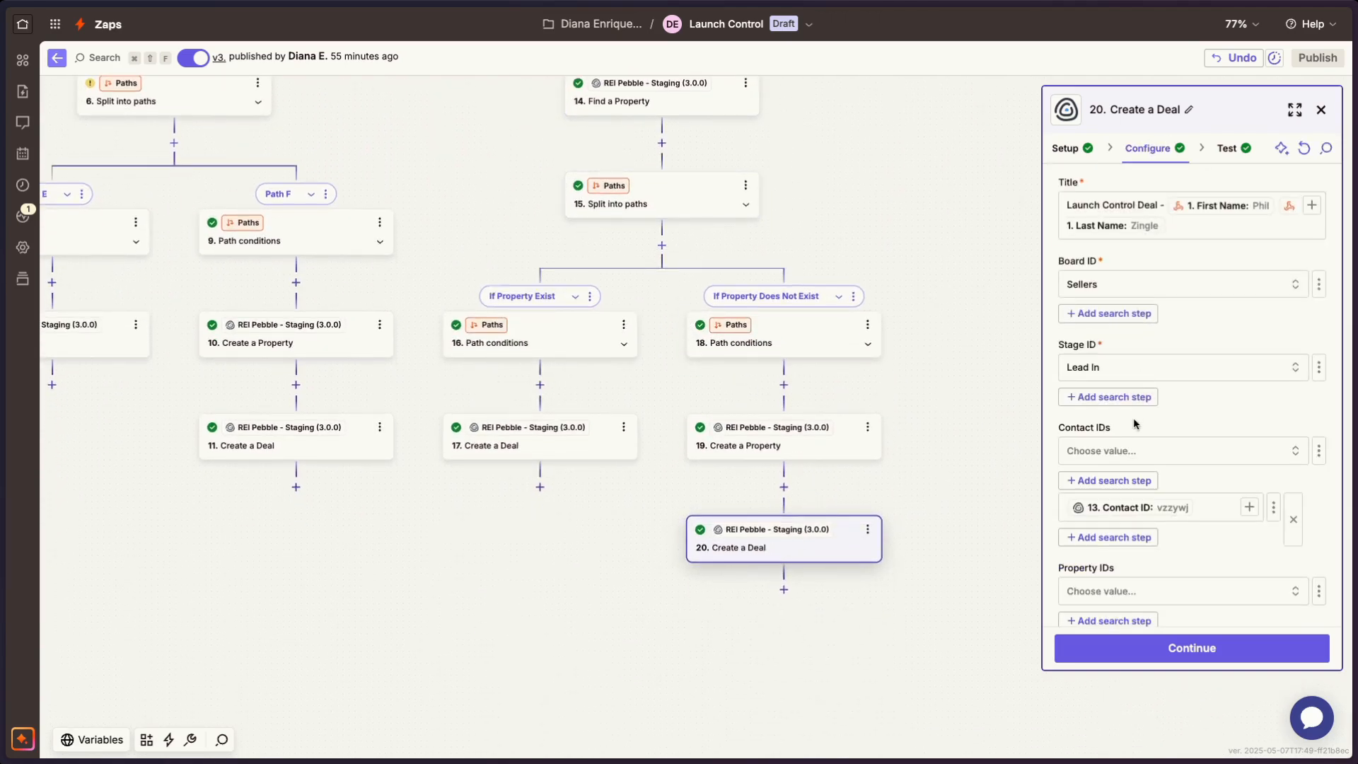
pyautogui.scroll(-2, 1137, 424)
pyautogui.scroll(2, 1136, 424)
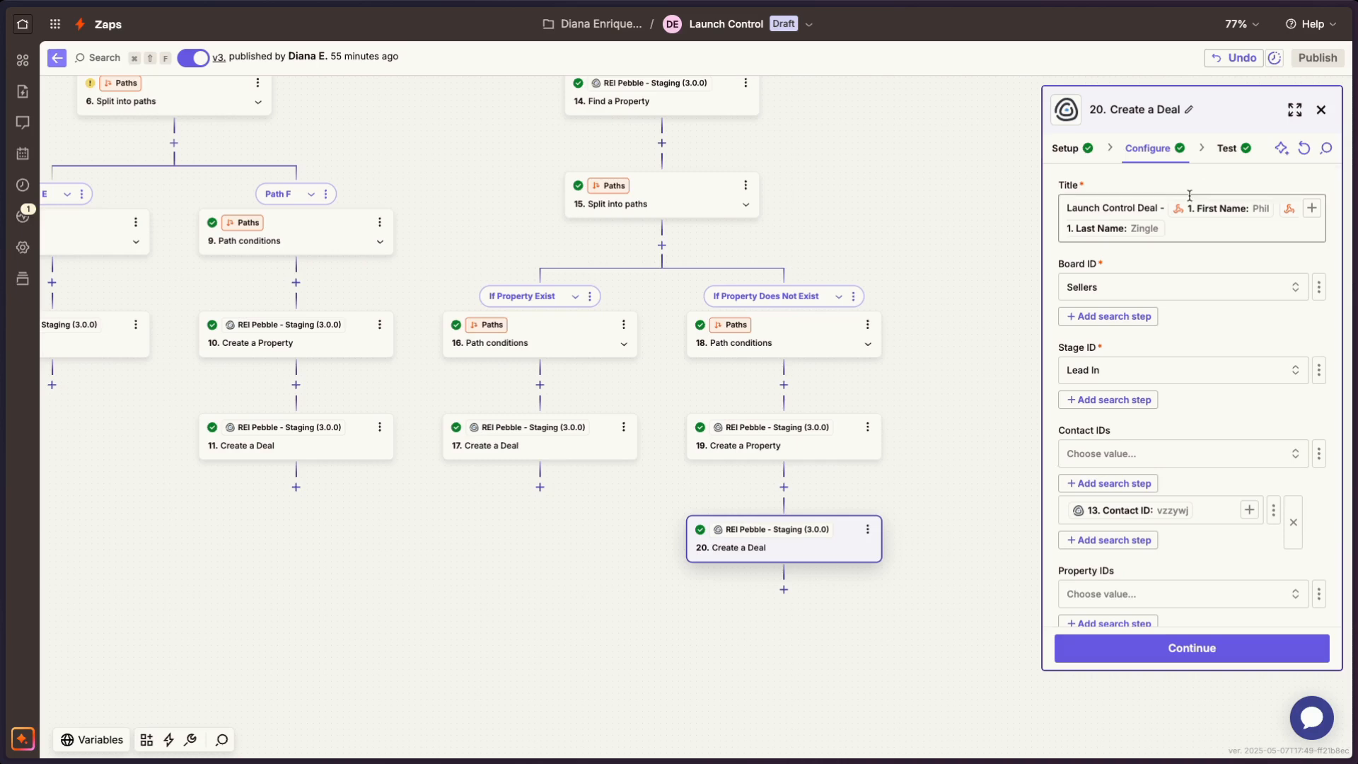
pyautogui.scroll(-3, 1067, 469)
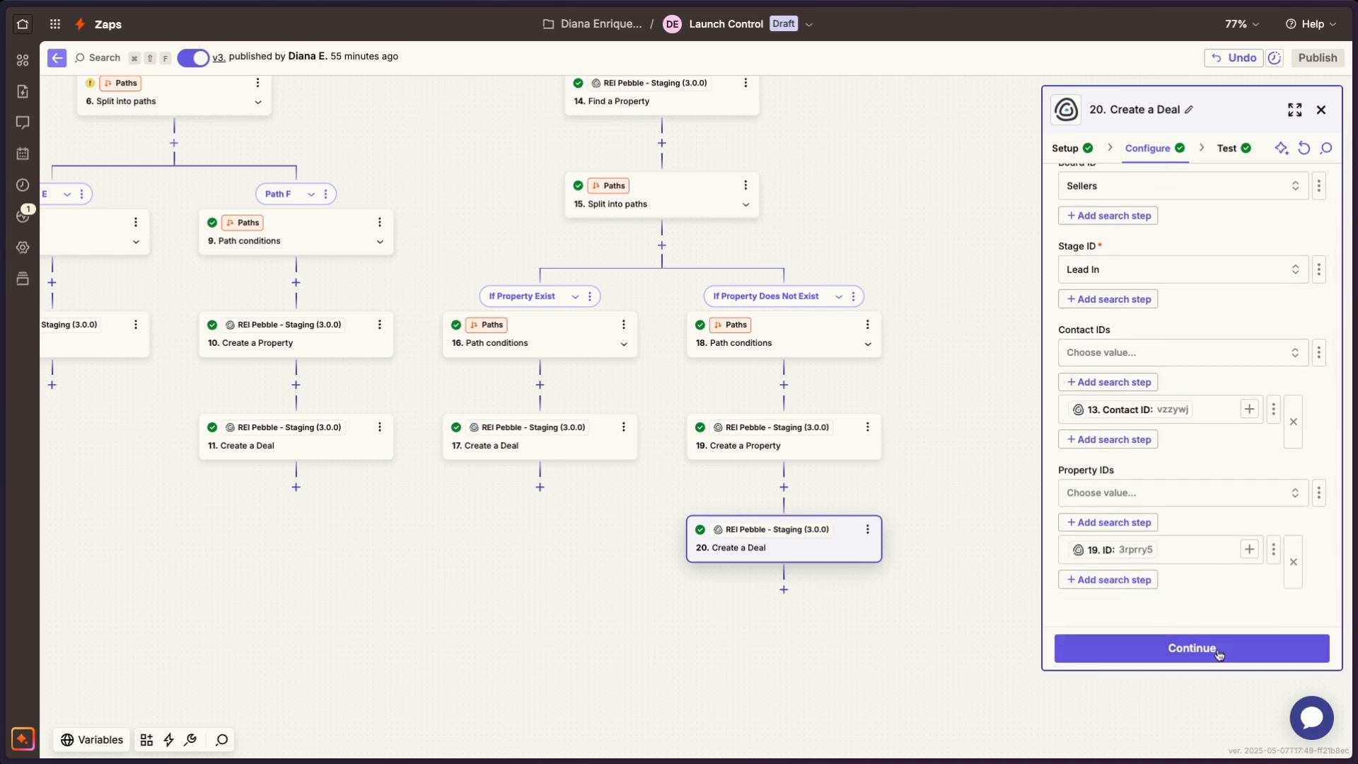
# - Check the Create a Deal step's app and action event, and continue through to its test stage
pyautogui.click(1075, 150)
pyautogui.click(983, 225)
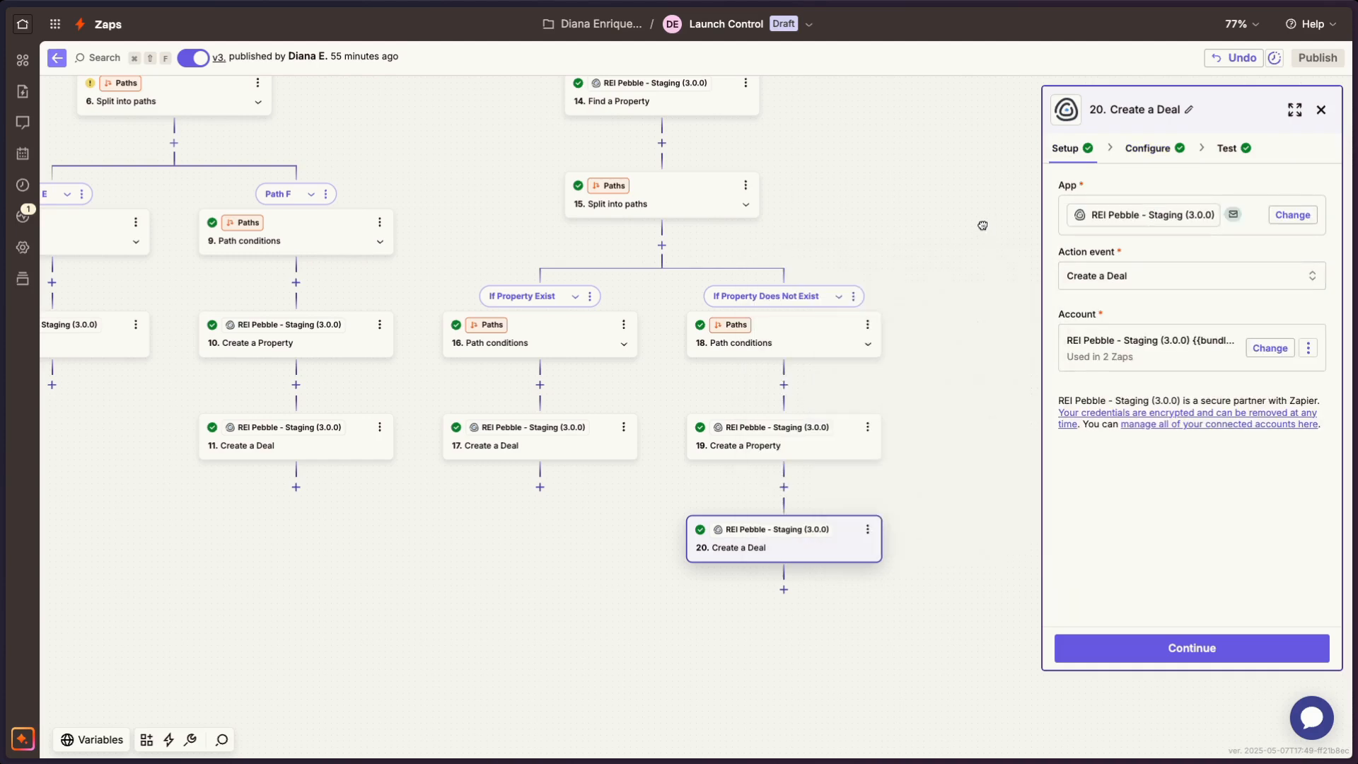
pyautogui.click(1160, 650)
pyautogui.click(1161, 651)
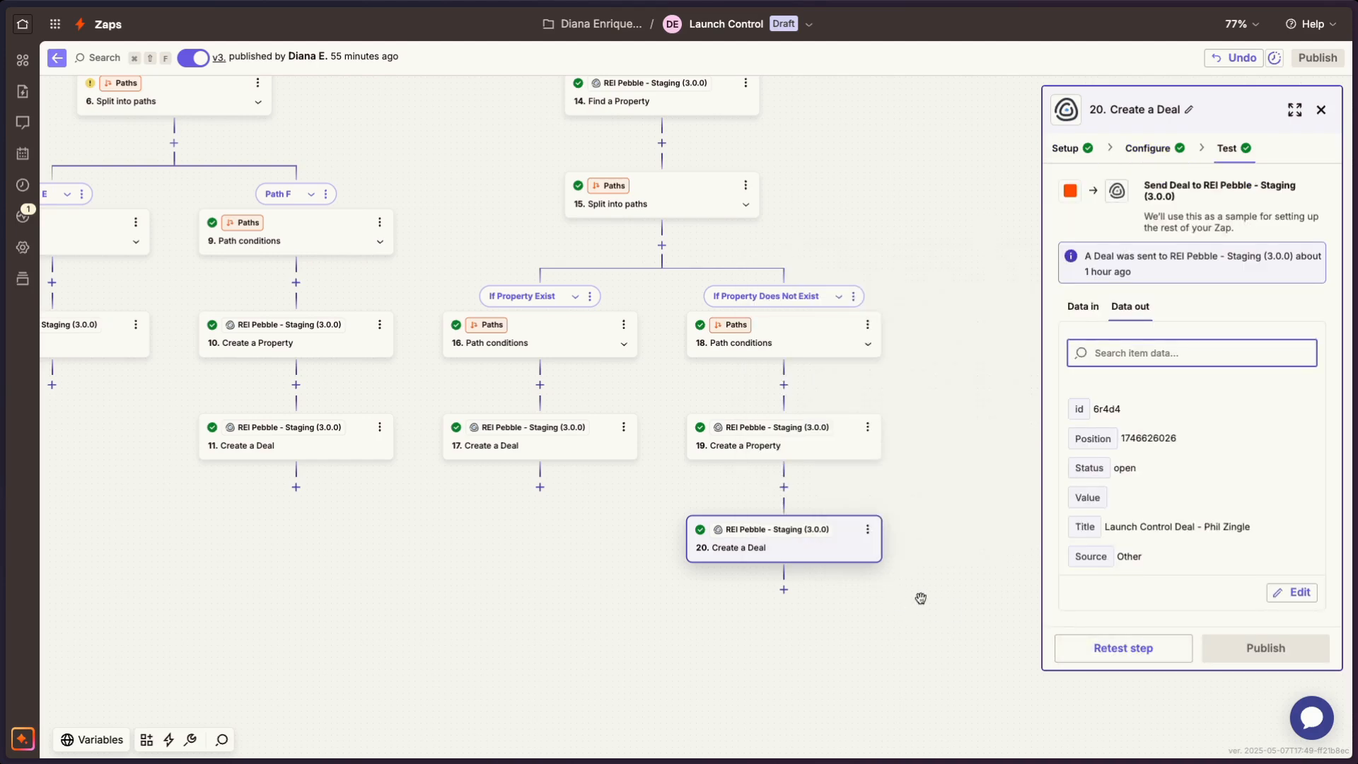
# - Add an REI Pebble - Staging (3.0.0) action below the If Property Does Not Exist path's Create a Deal step, with the Update a Deal event
pyautogui.click(783, 589)
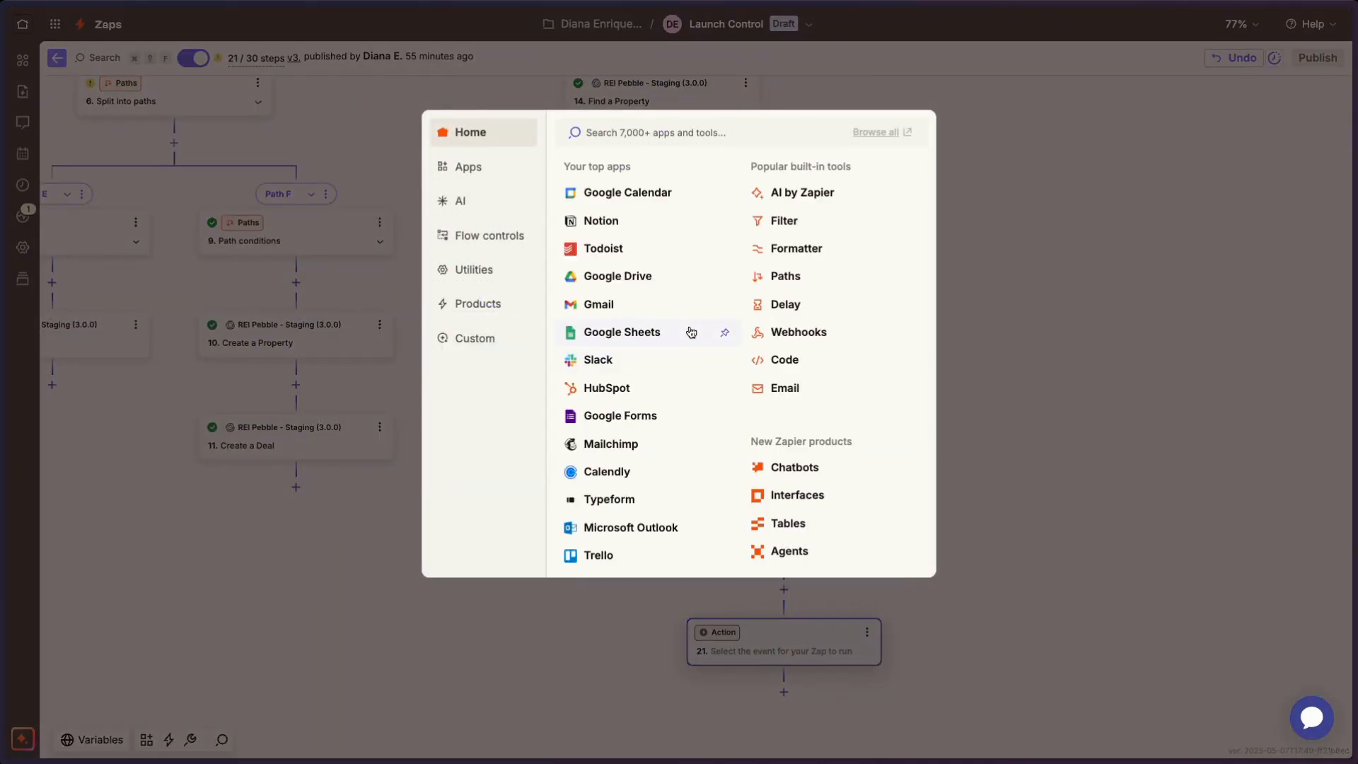
pyautogui.write('pebble')
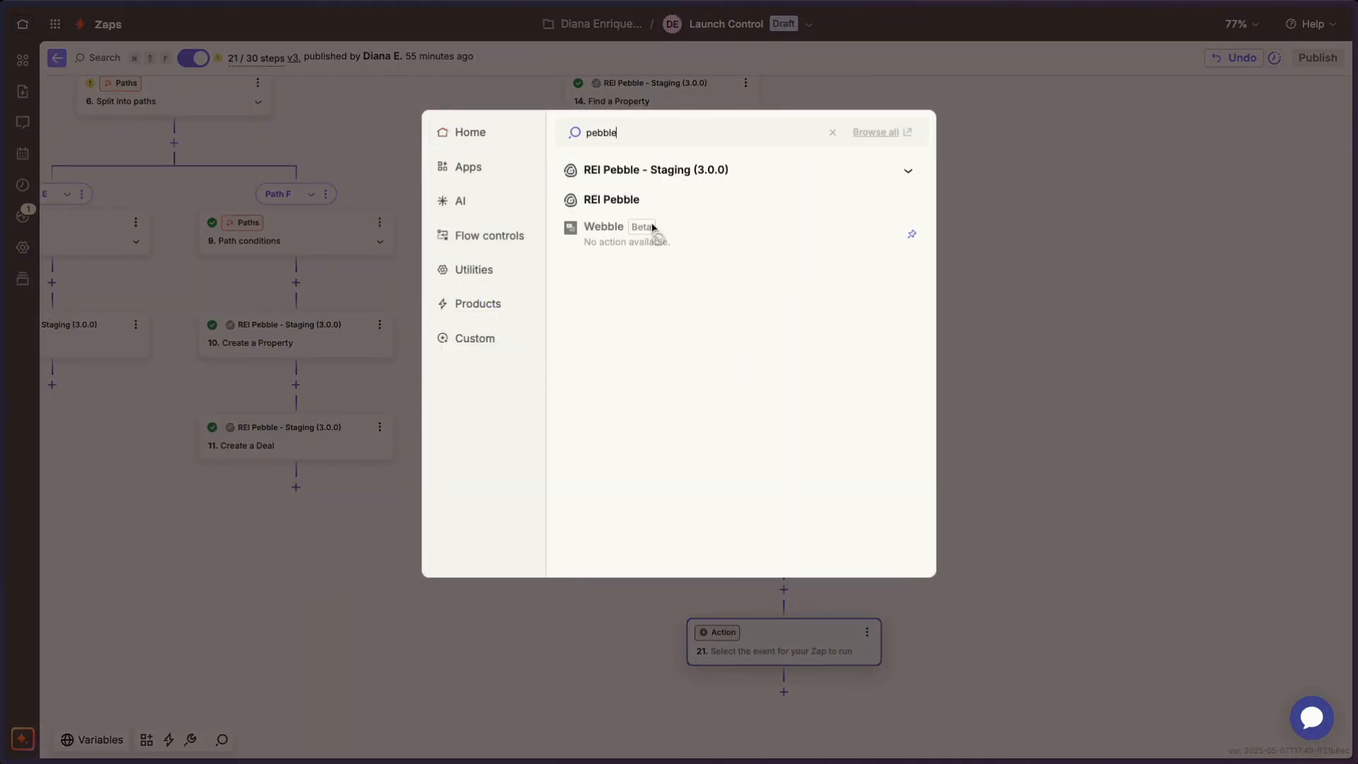
pyautogui.click(645, 197)
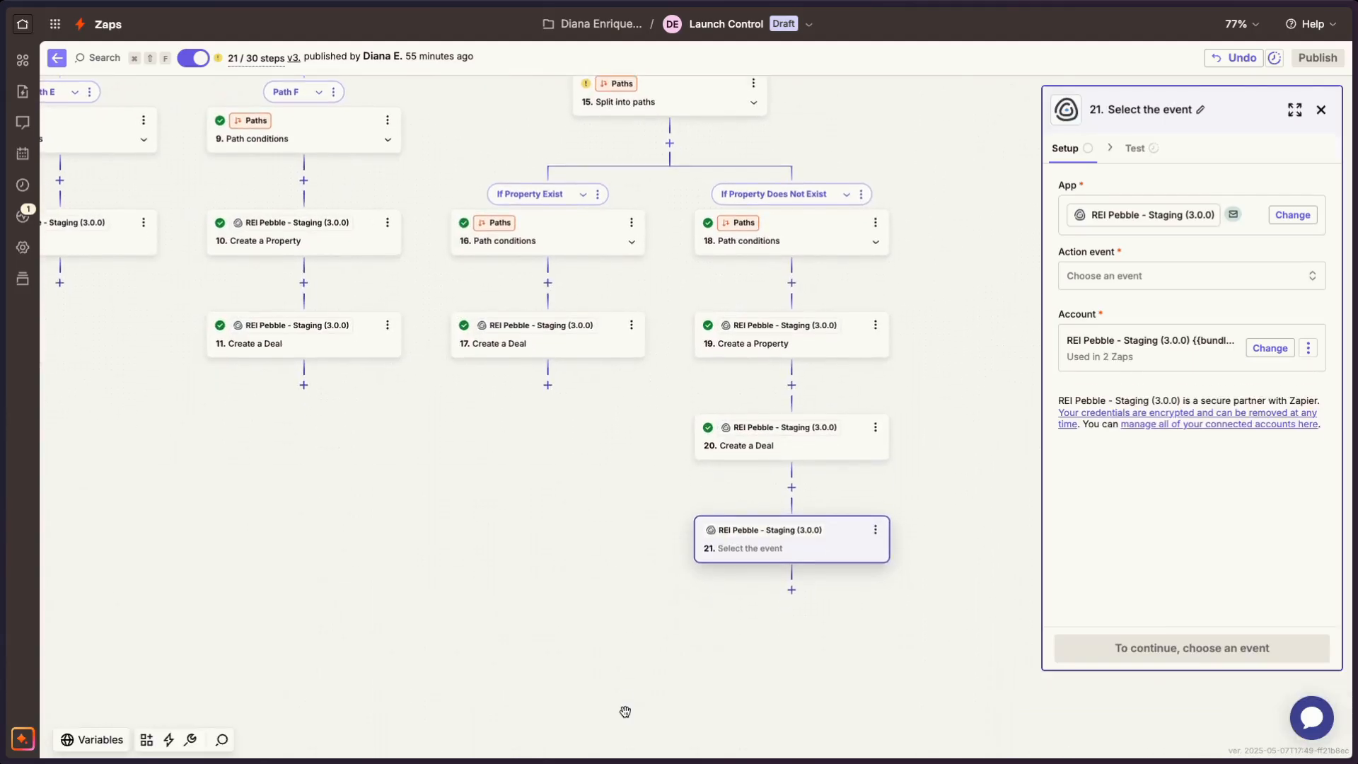
pyautogui.click(1082, 280)
pyautogui.scroll(-5, 831, 500)
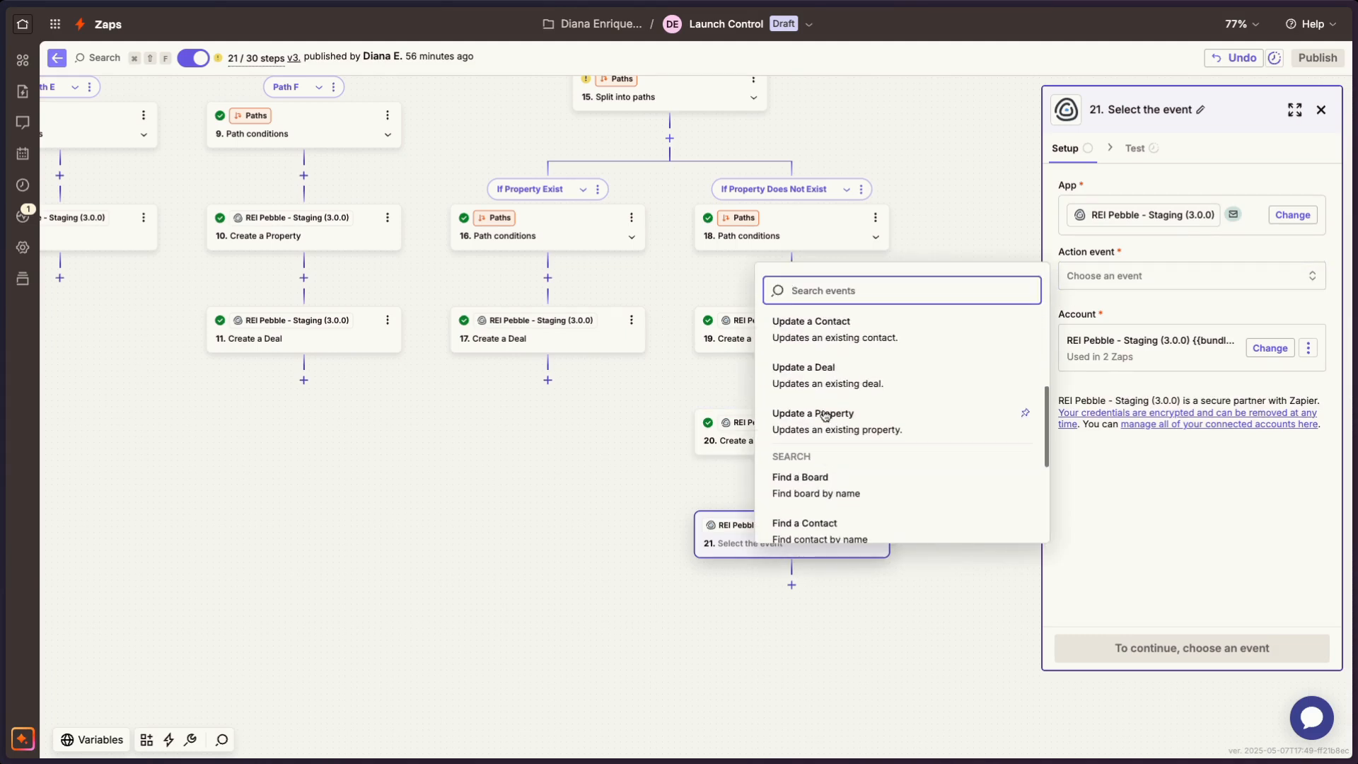
pyautogui.click(824, 385)
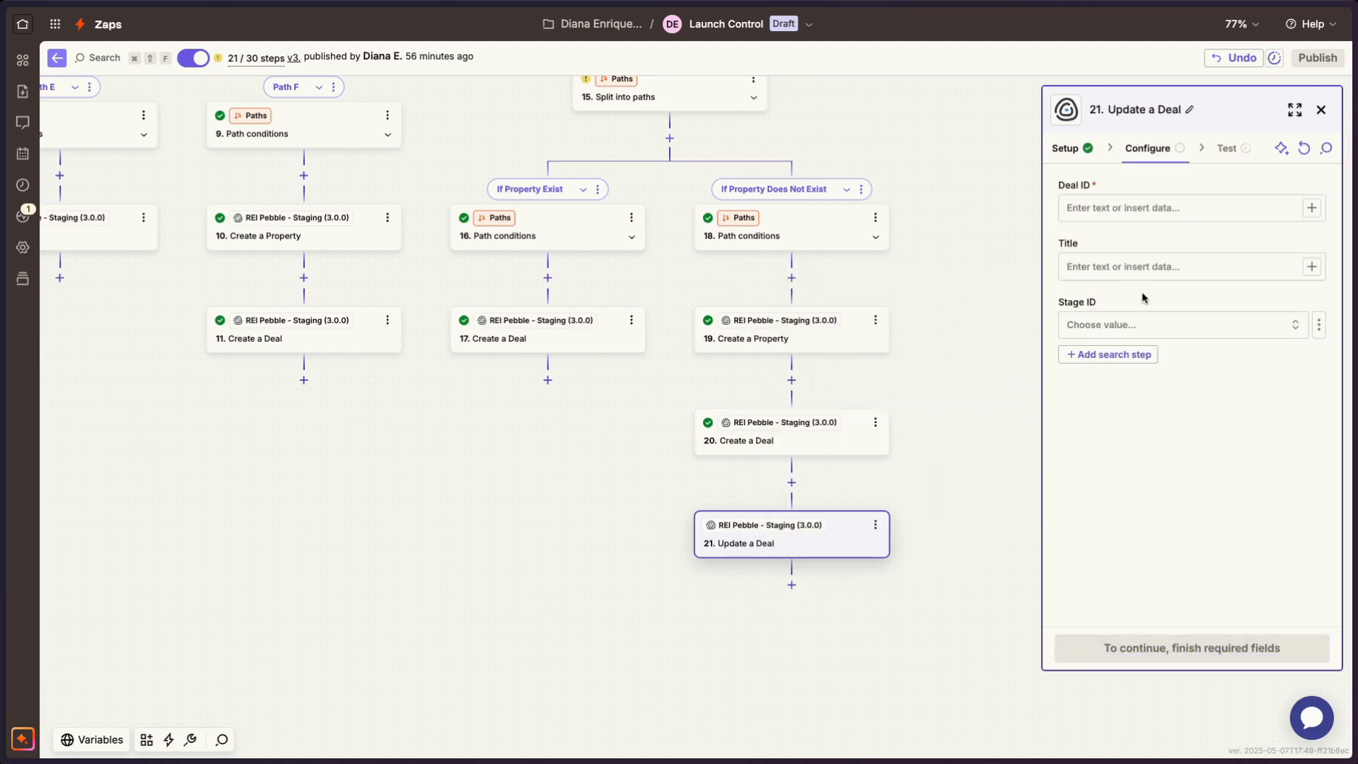
# - Map the Update a Deal step's Deal ID to the id from step 20, Create a Deal
pyautogui.click(1110, 205)
pyautogui.click(1314, 207)
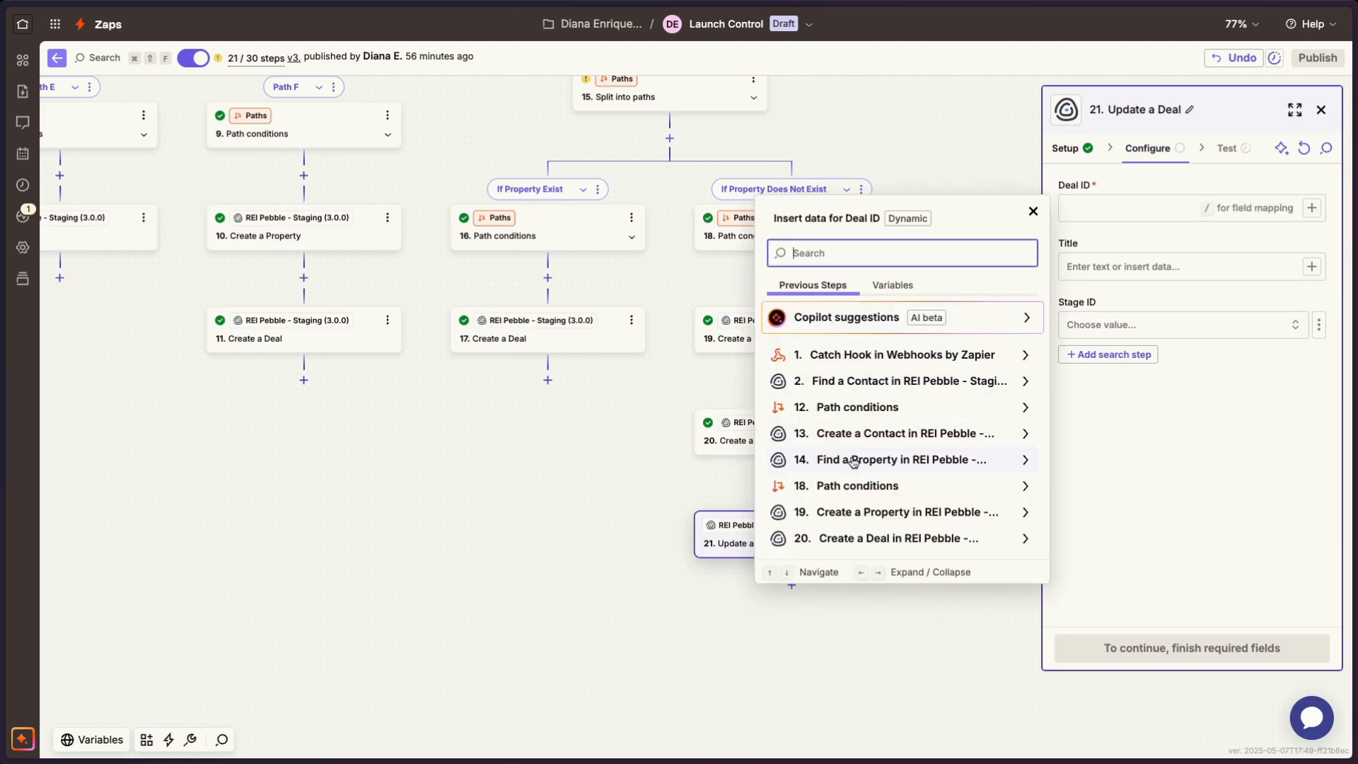
pyautogui.click(870, 536)
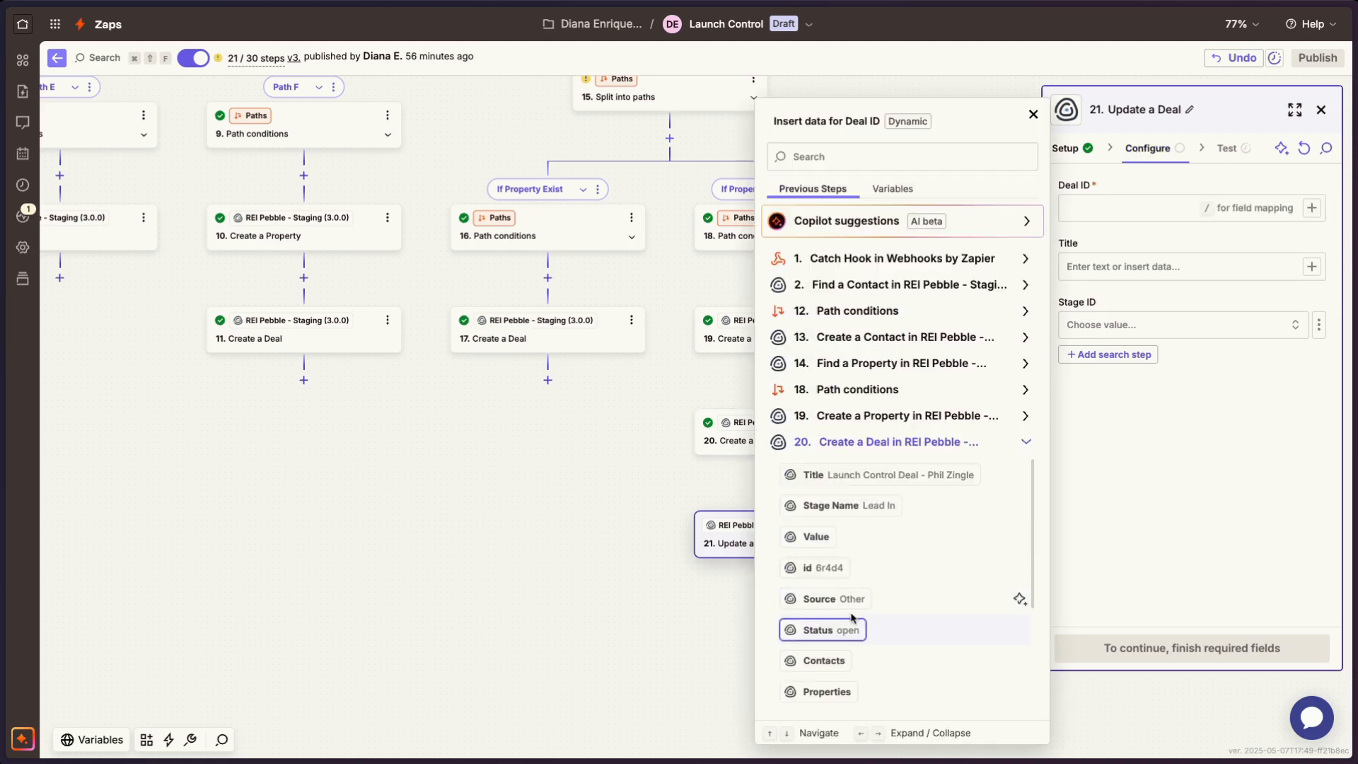
pyautogui.click(828, 570)
# - Examine the Update a Deal step's Title field, Stage ID choices and search step option without setting them
pyautogui.click(1135, 277)
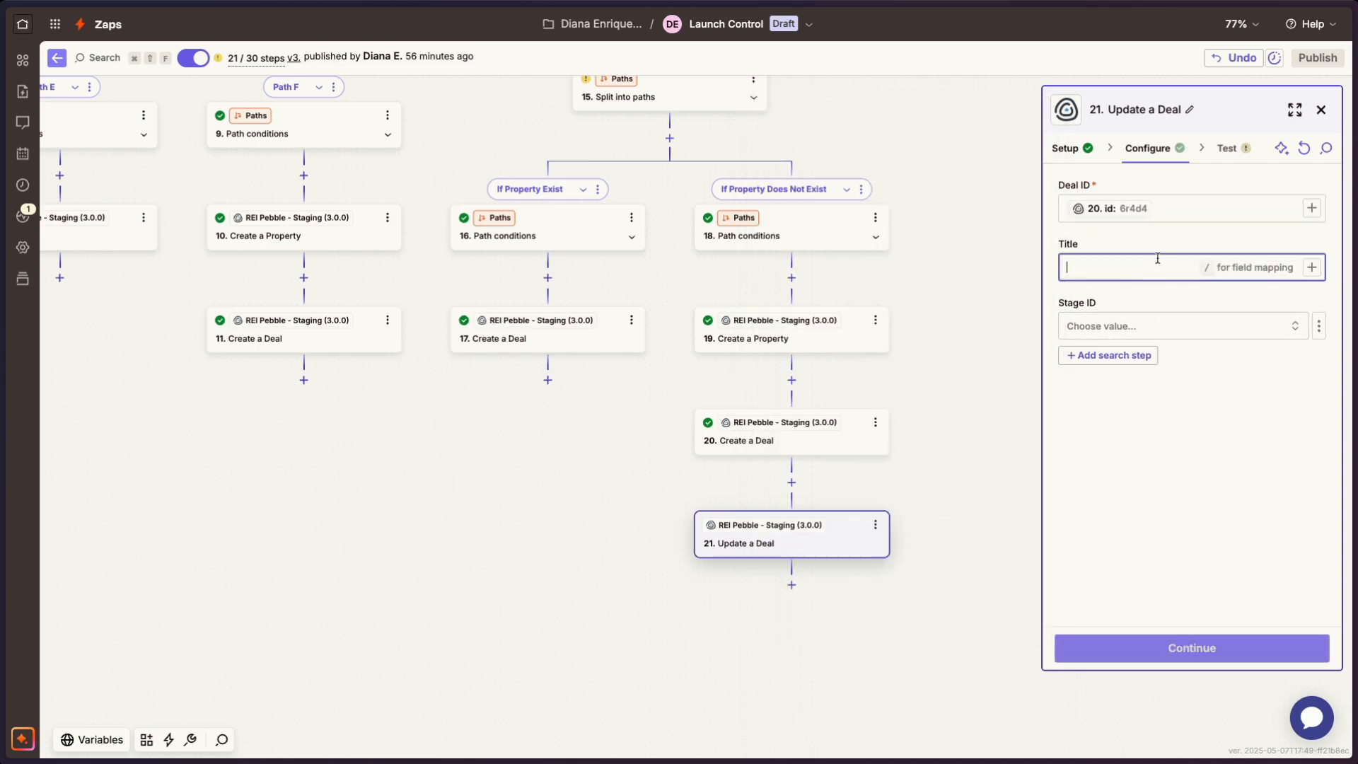
pyautogui.click(1170, 159)
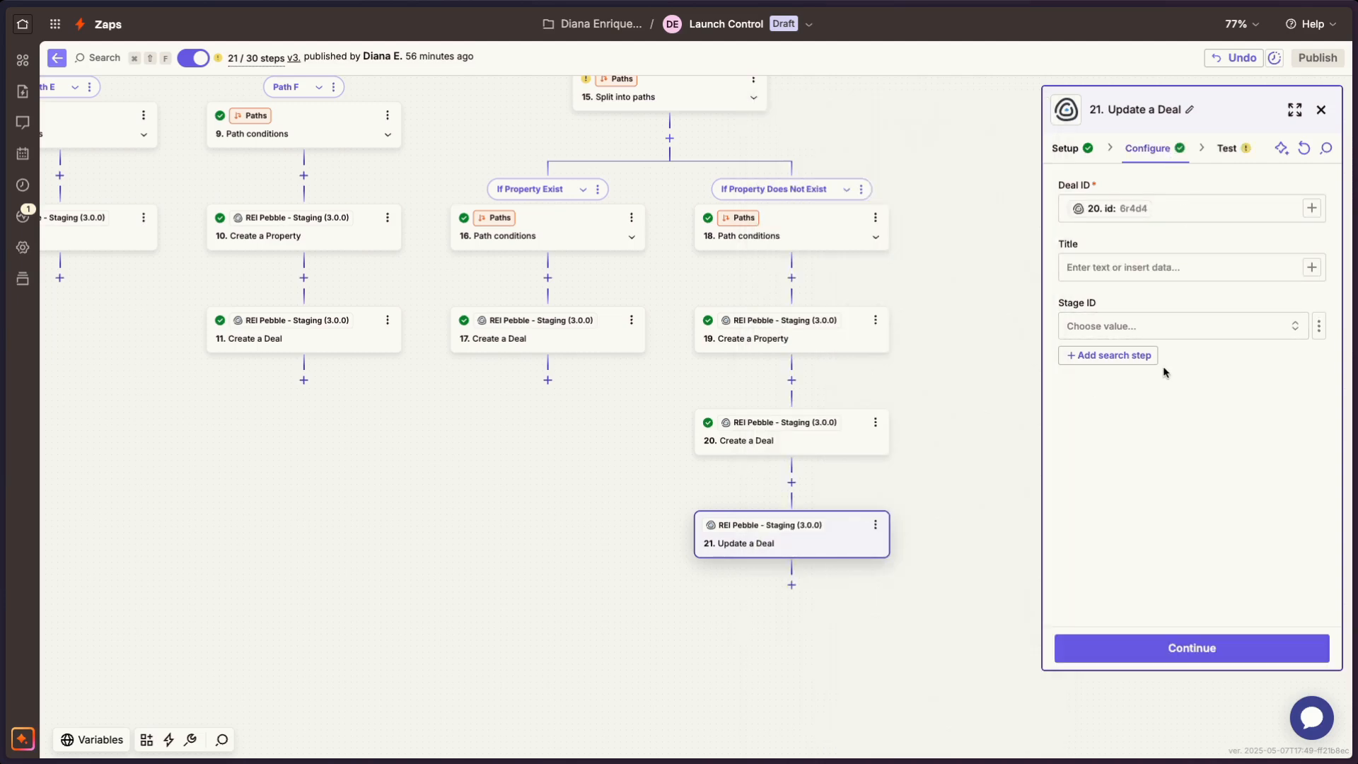
pyautogui.click(1071, 149)
pyautogui.click(1155, 151)
pyautogui.click(1124, 326)
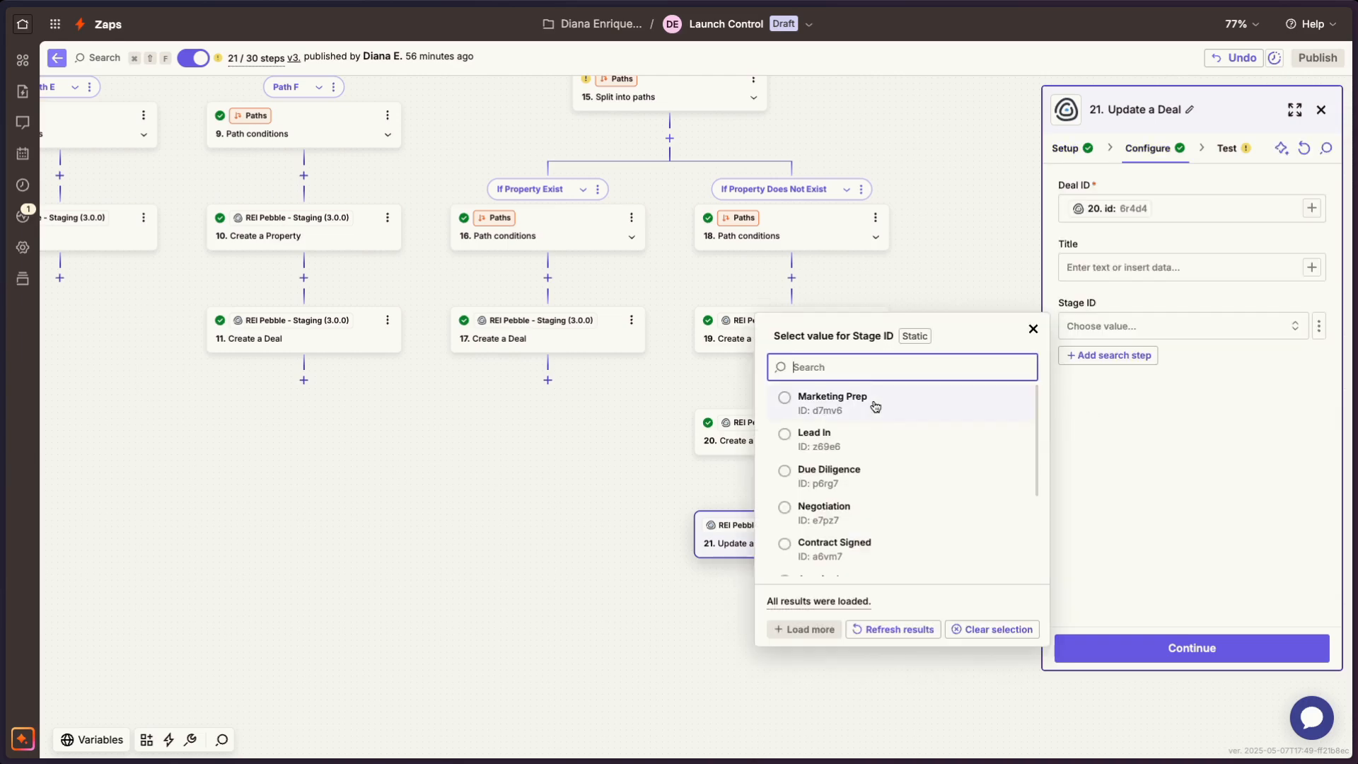
pyautogui.click(1094, 355)
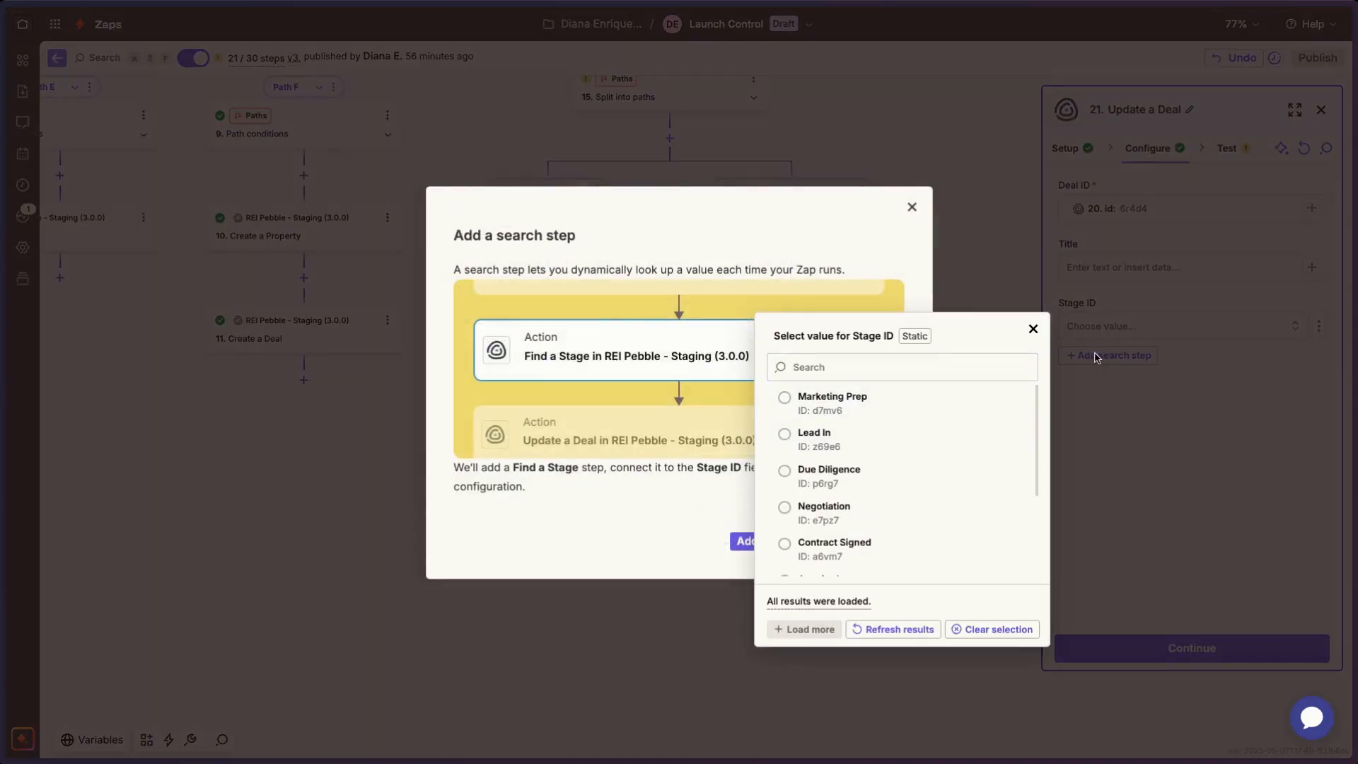
pyautogui.click(948, 285)
pyautogui.click(910, 208)
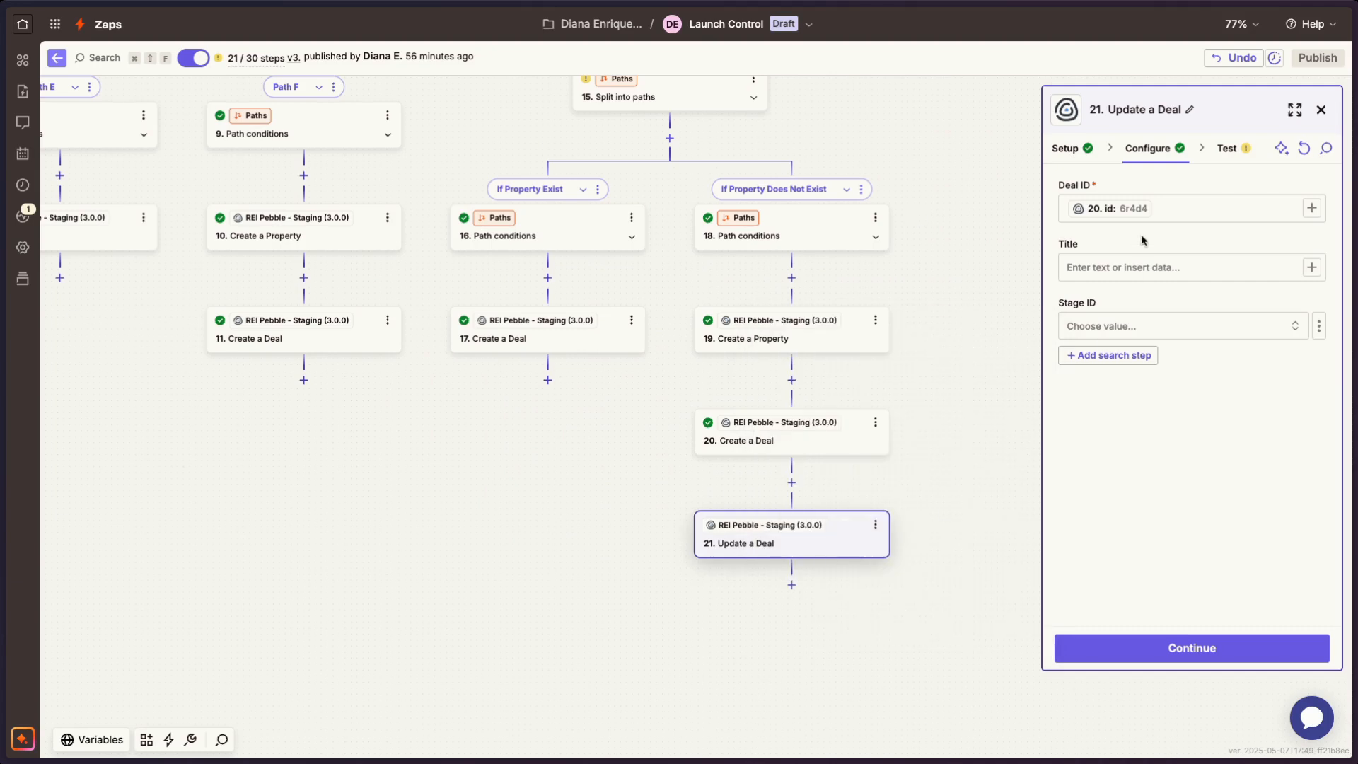
# - Change step 21's action event to Create a Note
pyautogui.click(1094, 161)
pyautogui.click(1118, 280)
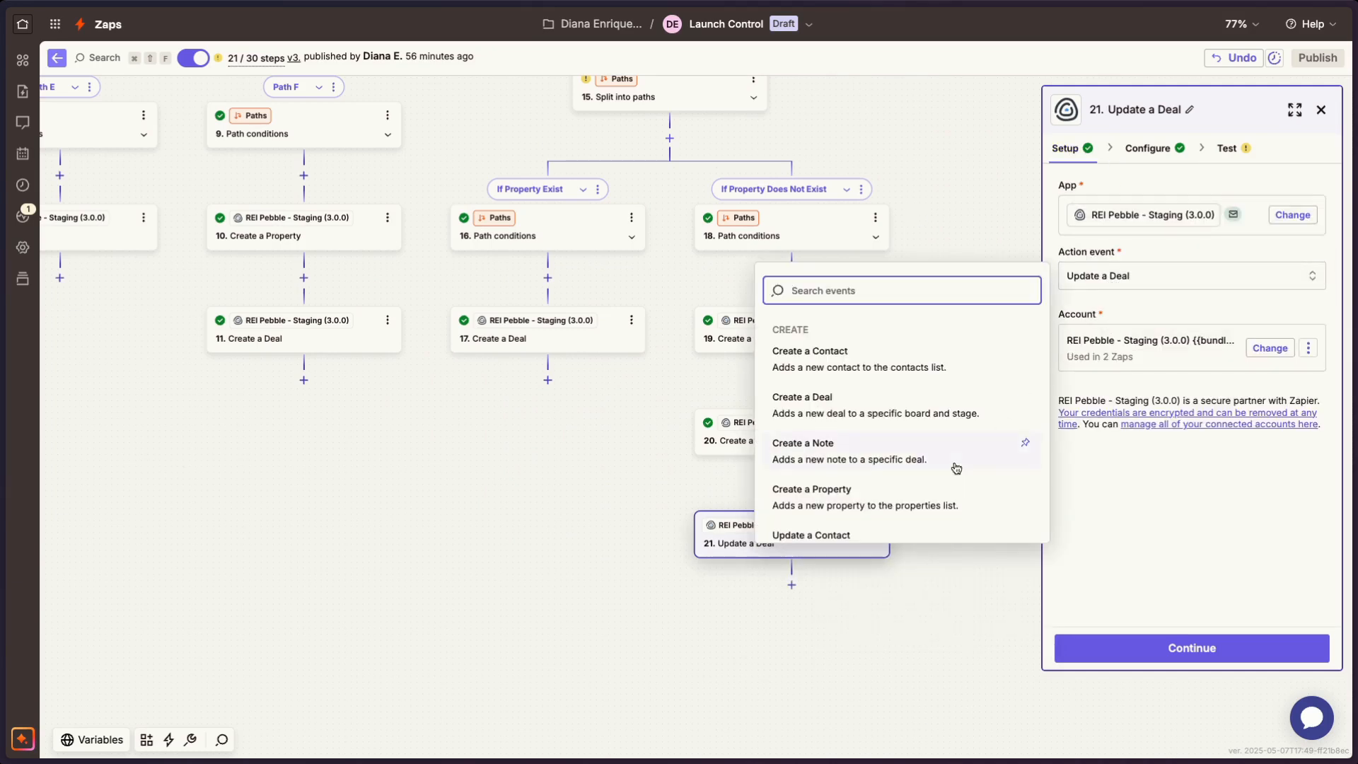
pyautogui.click(916, 463)
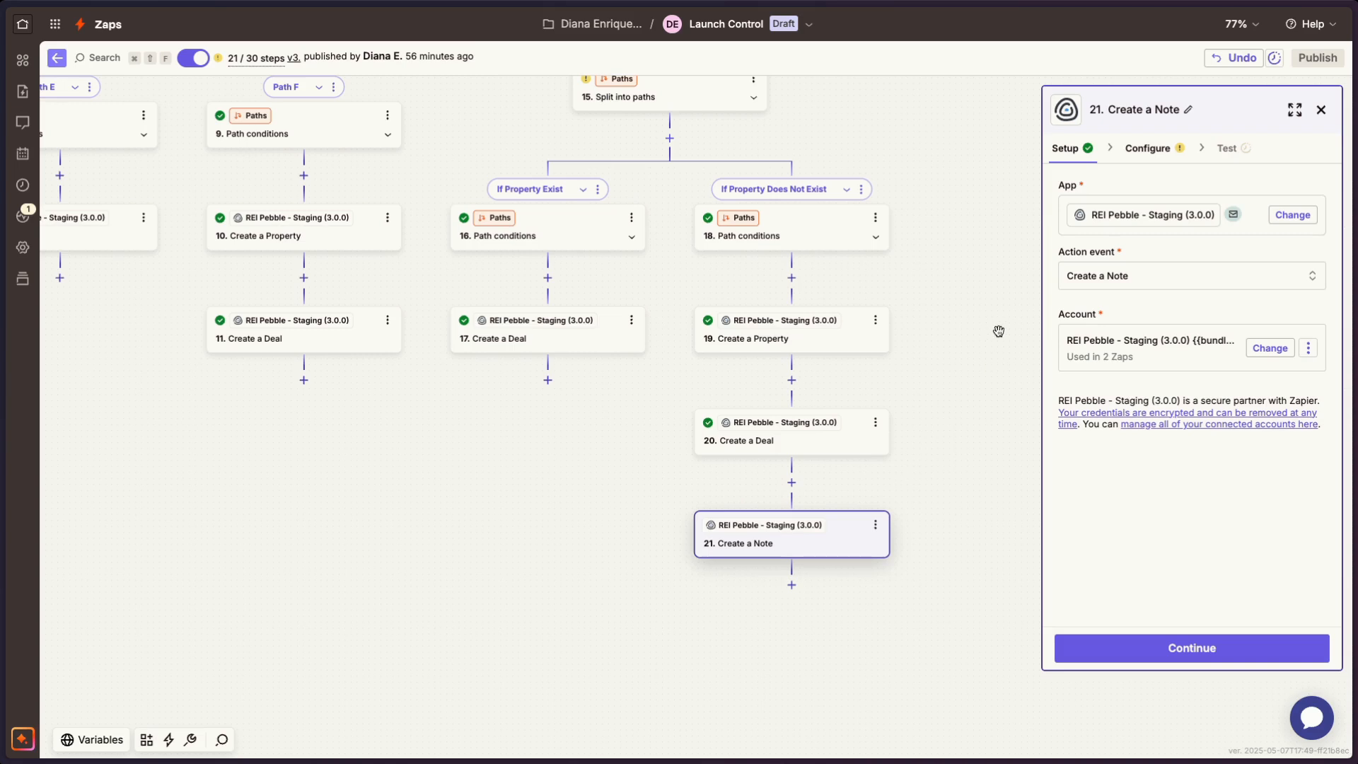
# - Switch the Create a Note step's Deal ID to a custom value and map it to the id from step 20, Create a Deal
pyautogui.click(1145, 146)
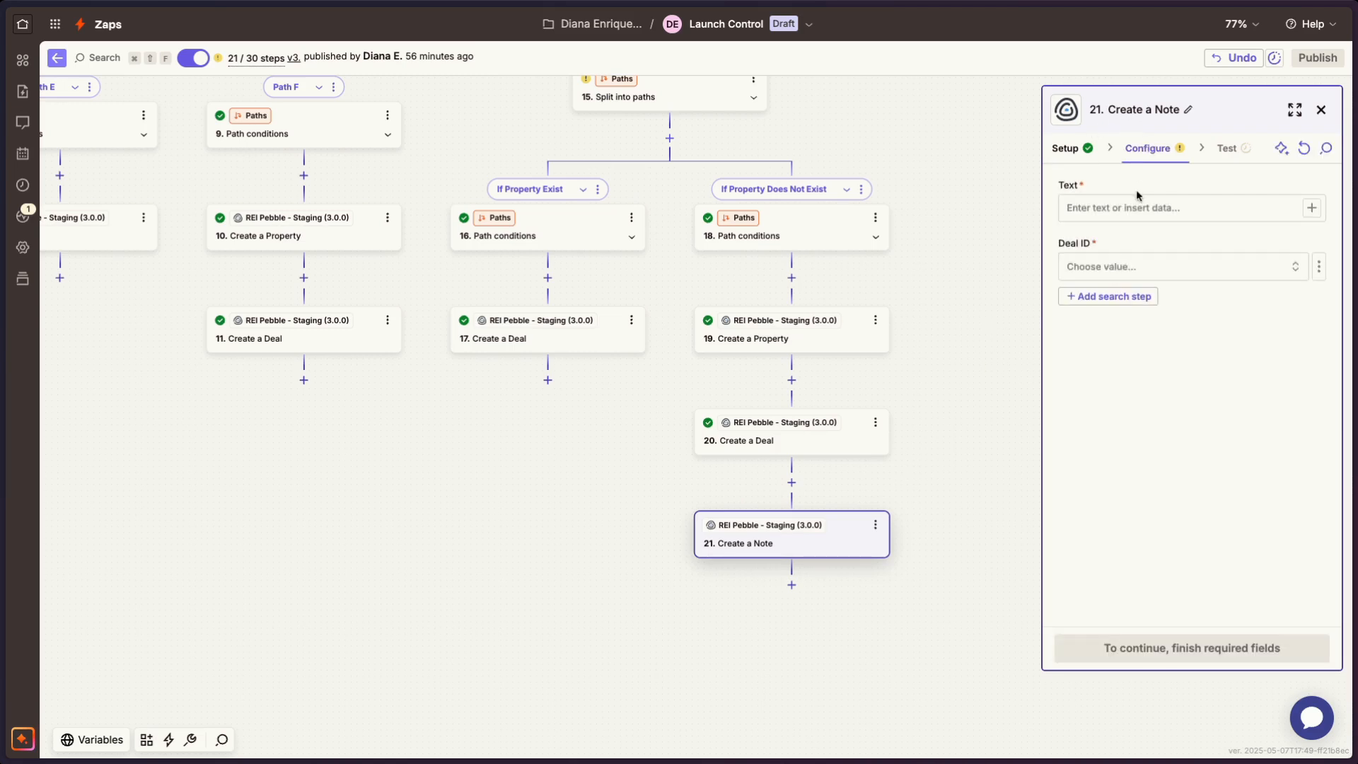
pyautogui.click(1122, 267)
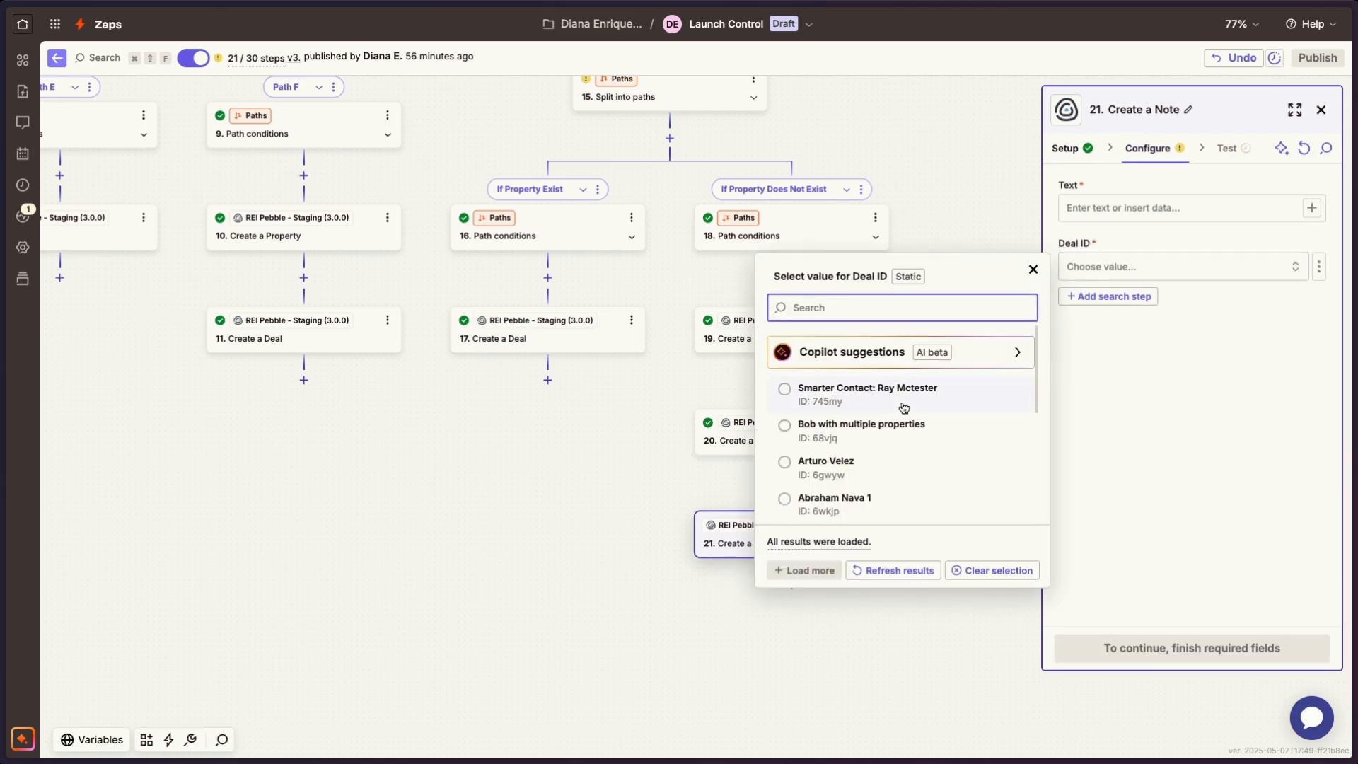
pyautogui.click(1318, 267)
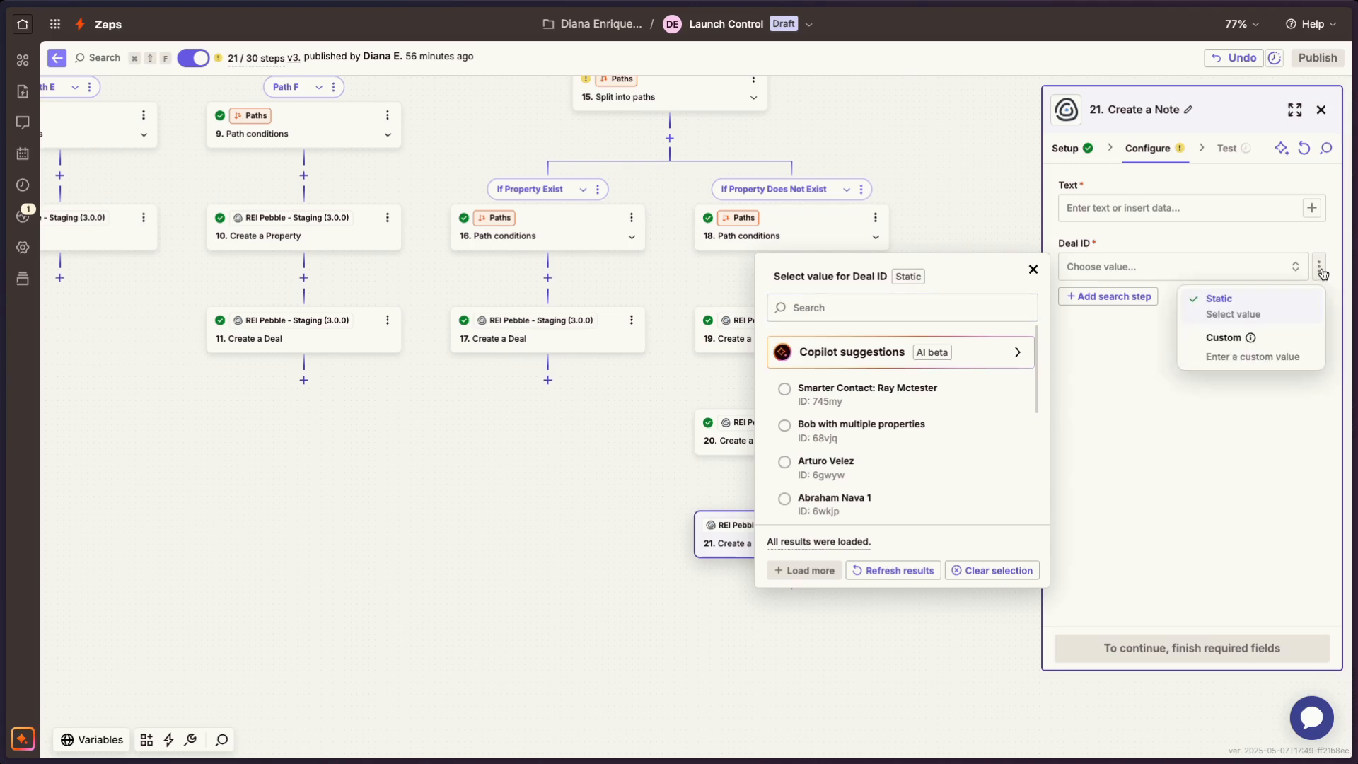
pyautogui.click(1239, 357)
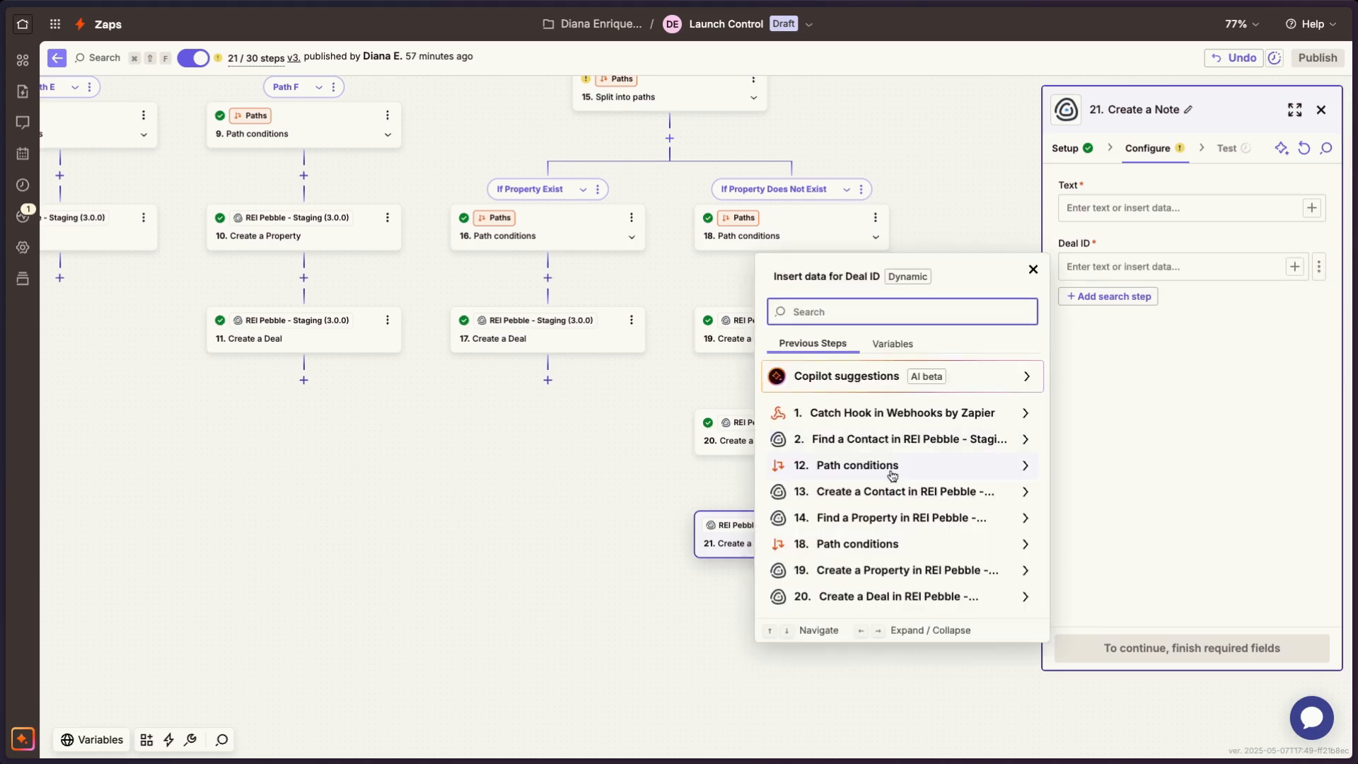
pyautogui.click(895, 598)
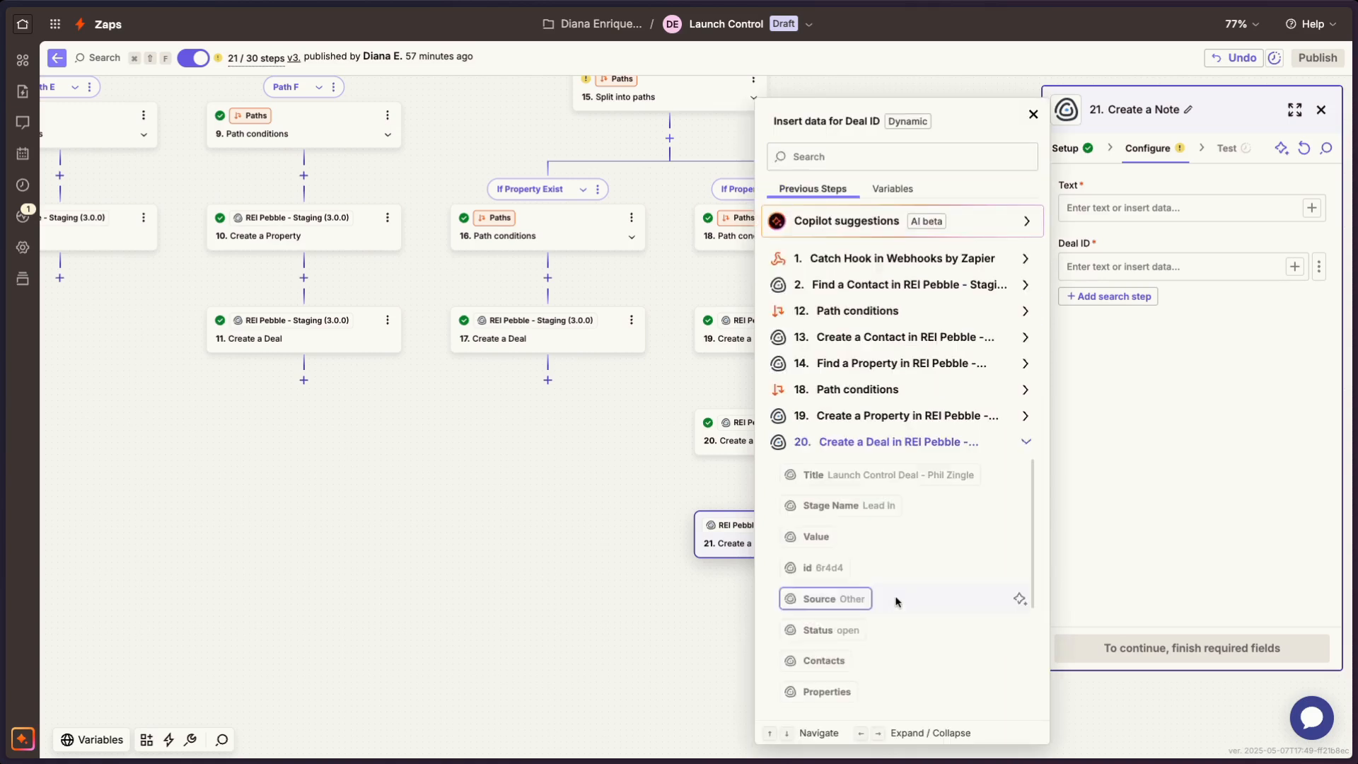
pyautogui.click(813, 567)
pyautogui.click(1178, 376)
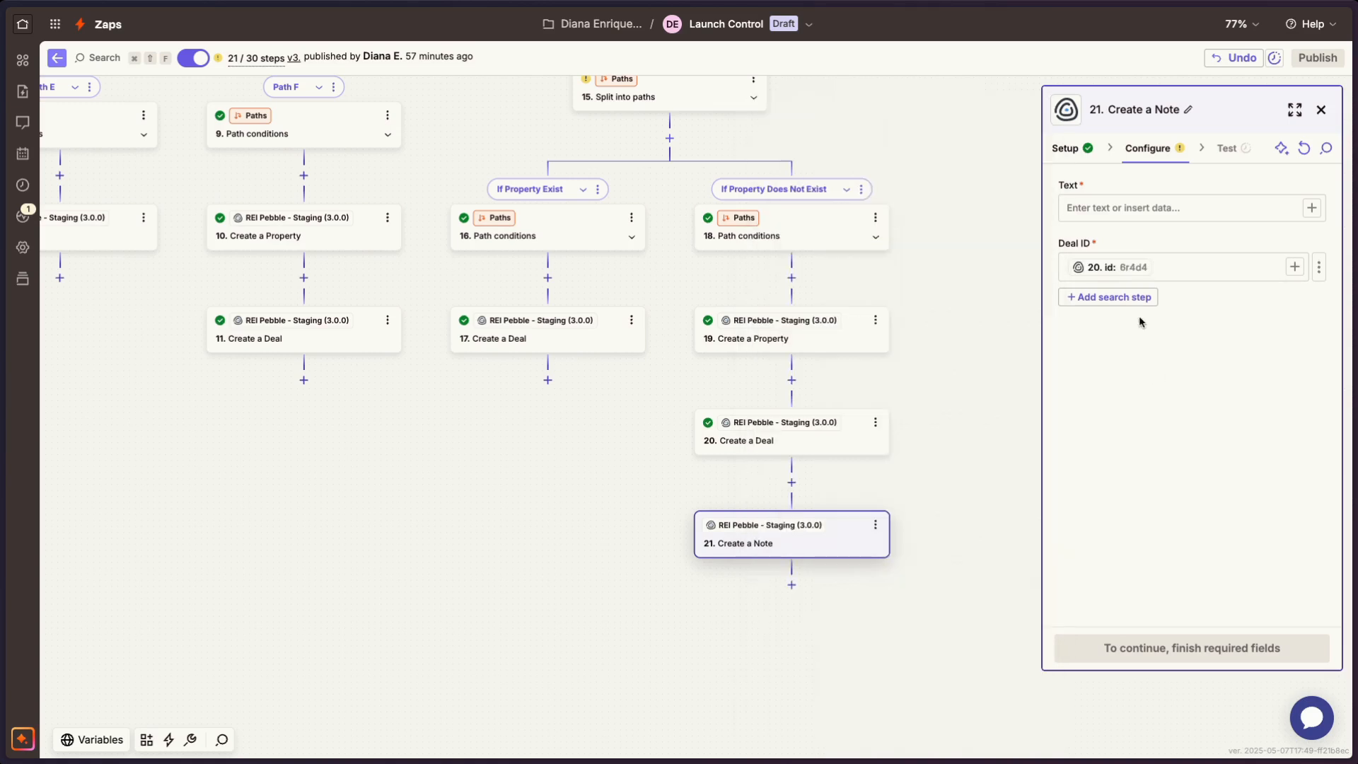
# - Map the note's Text to Messages Content from the Catch Hook trigger, and run the Create a Note step's test
pyautogui.click(1146, 205)
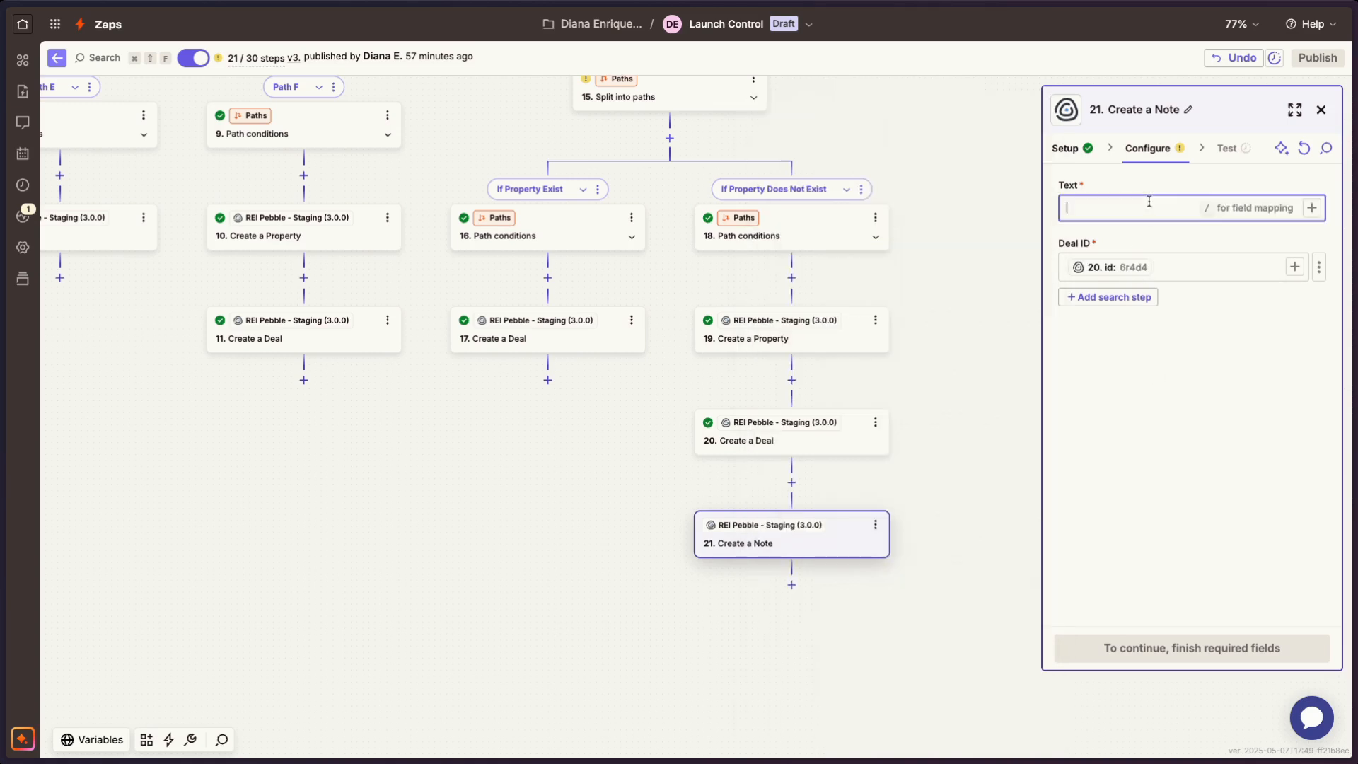
pyautogui.click(1313, 208)
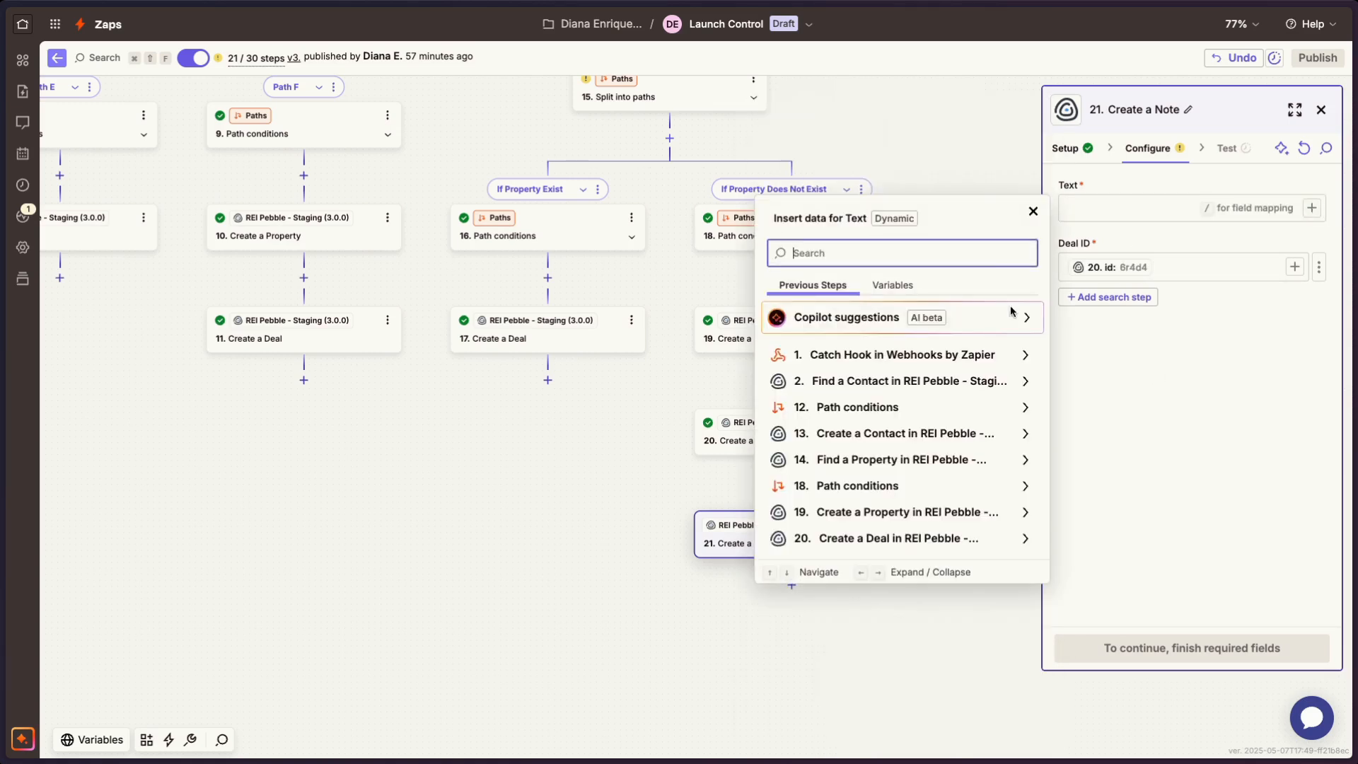
pyautogui.click(966, 358)
pyautogui.scroll(-1, 916, 414)
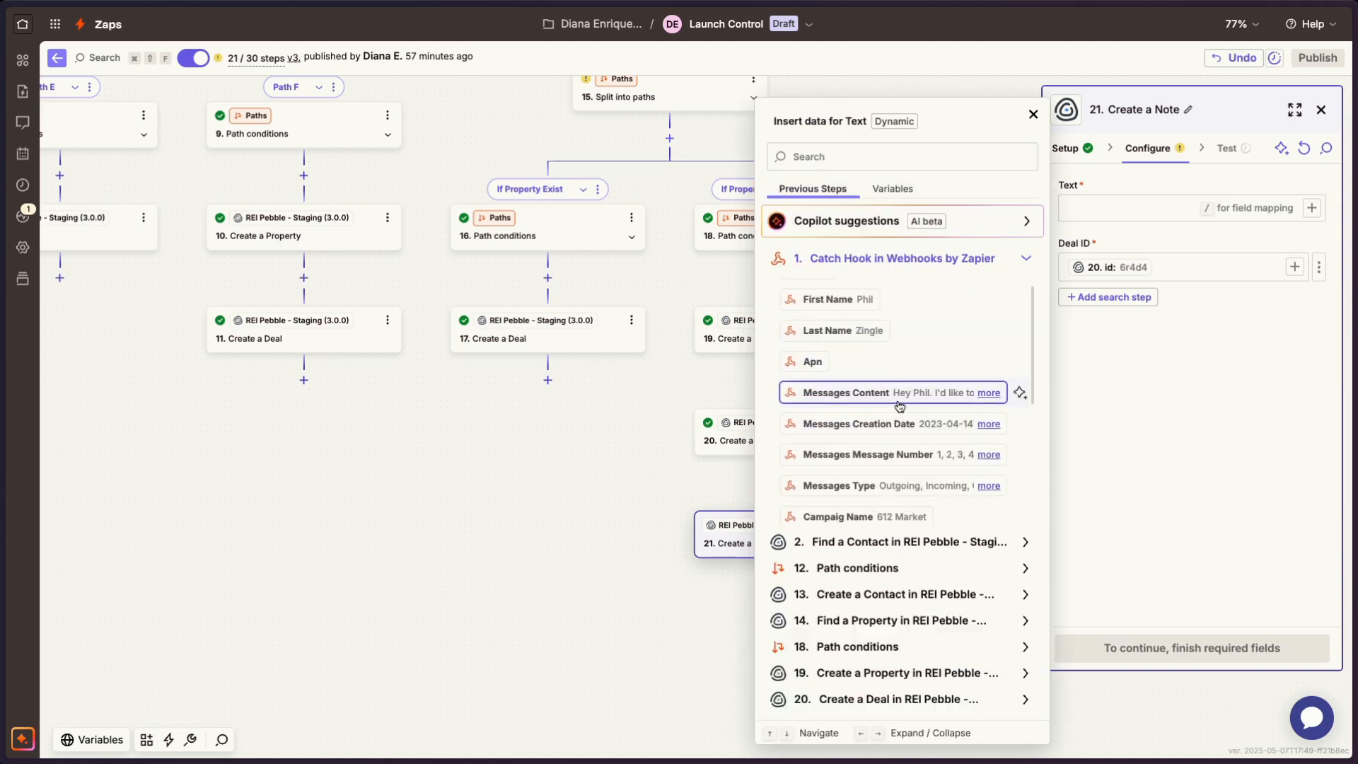
pyautogui.click(897, 395)
pyautogui.click(1225, 379)
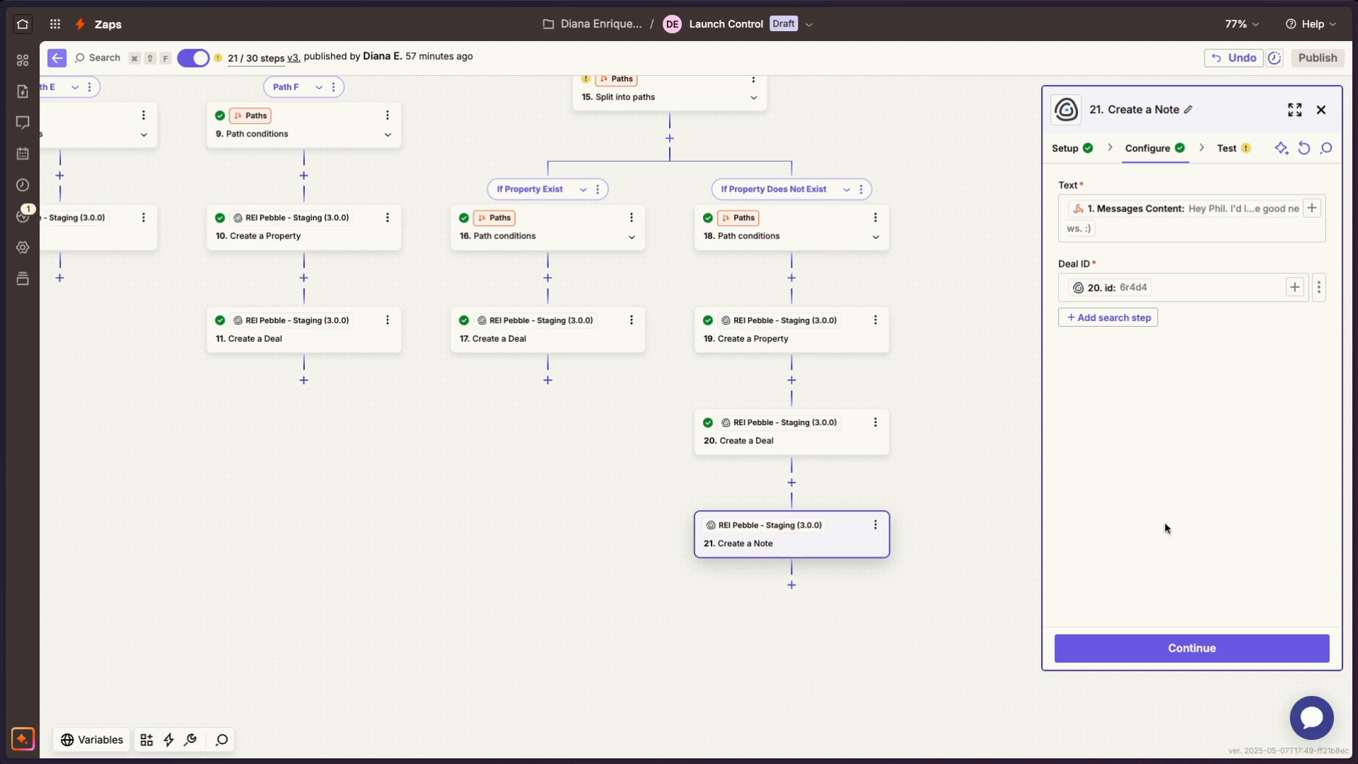
pyautogui.click(1115, 648)
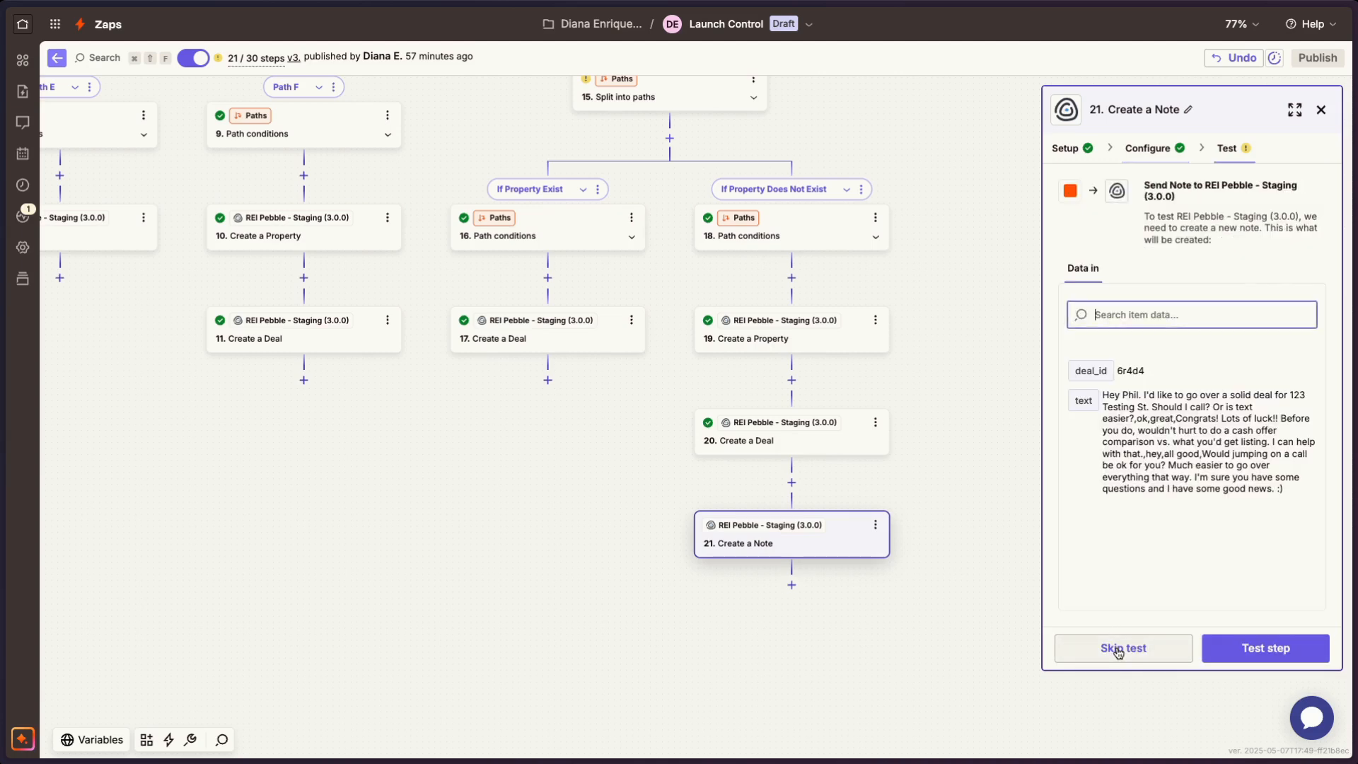
pyautogui.click(1236, 655)
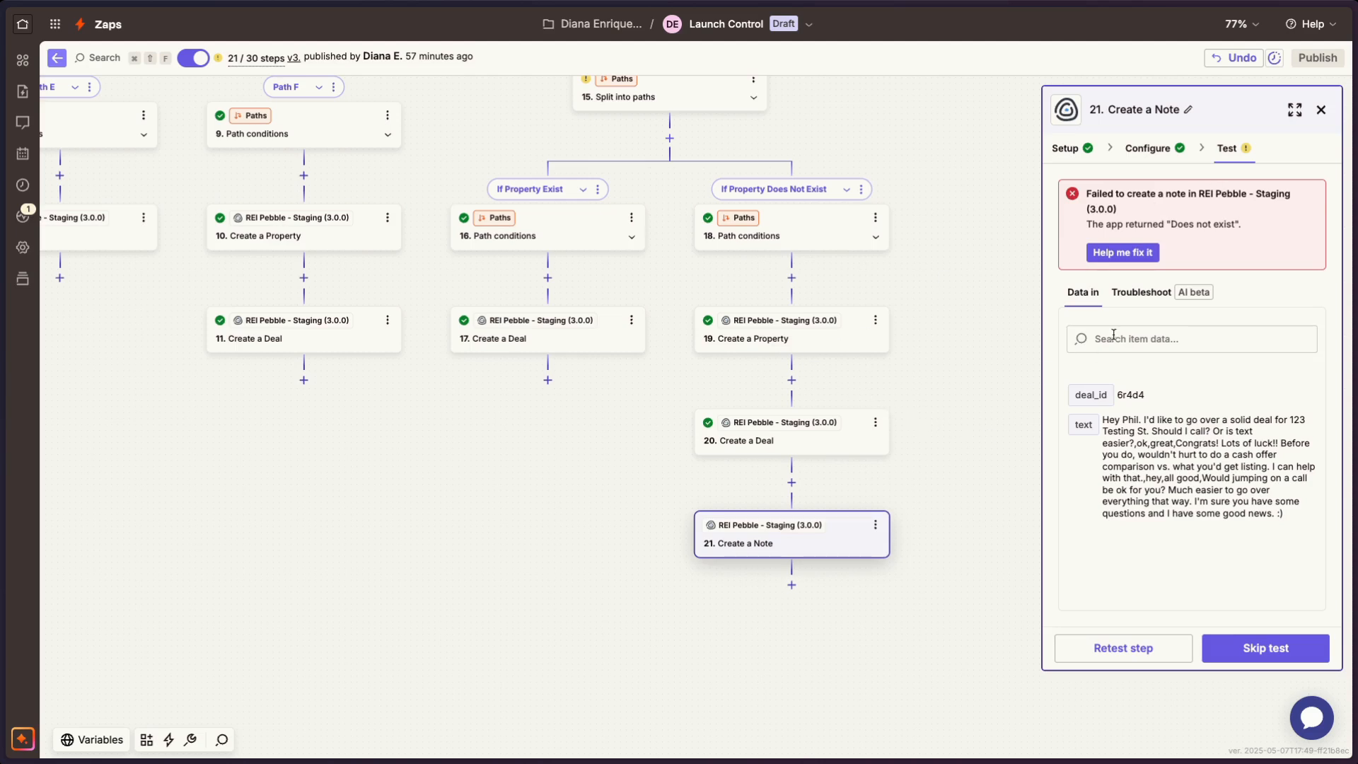
# - Recheck the Create a Note step's app, action event and field mapping, and return to its test stage
pyautogui.click(1147, 148)
pyautogui.click(1073, 153)
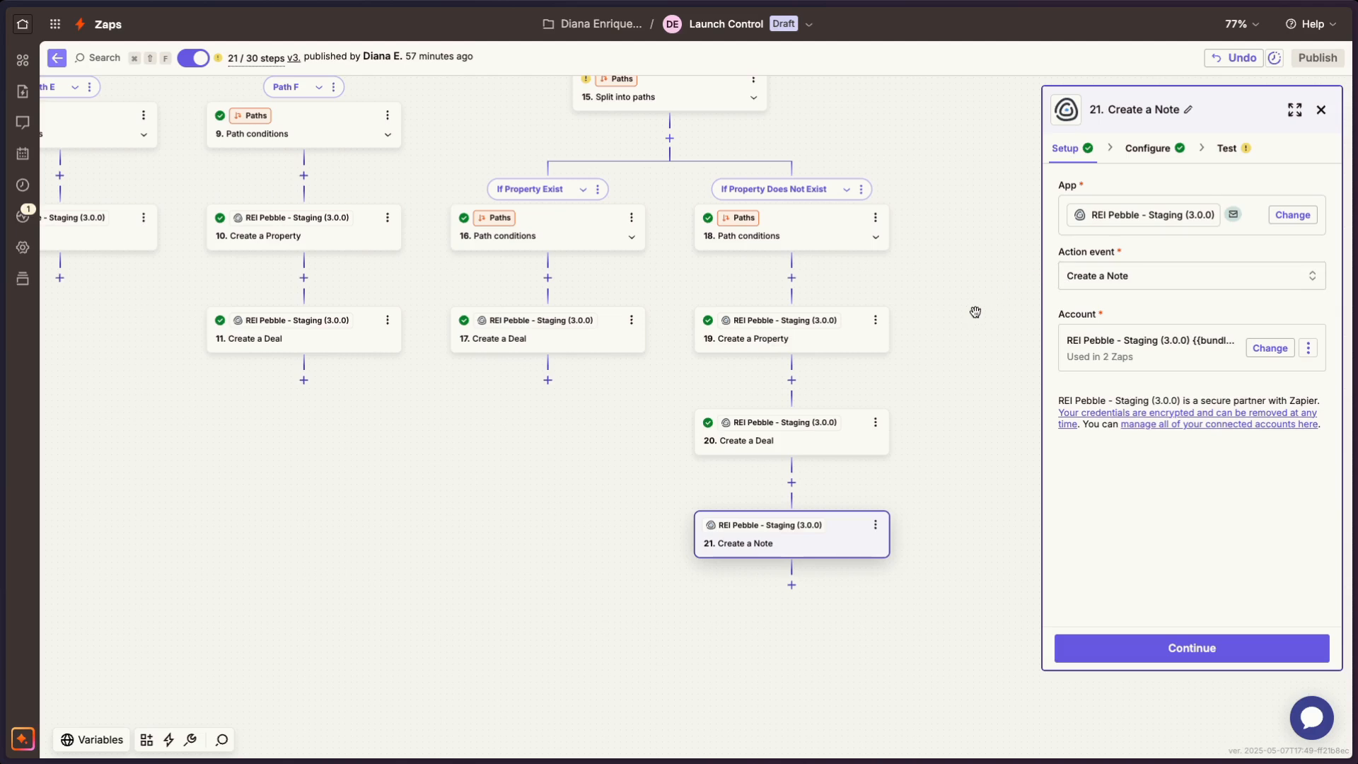
pyautogui.click(1147, 147)
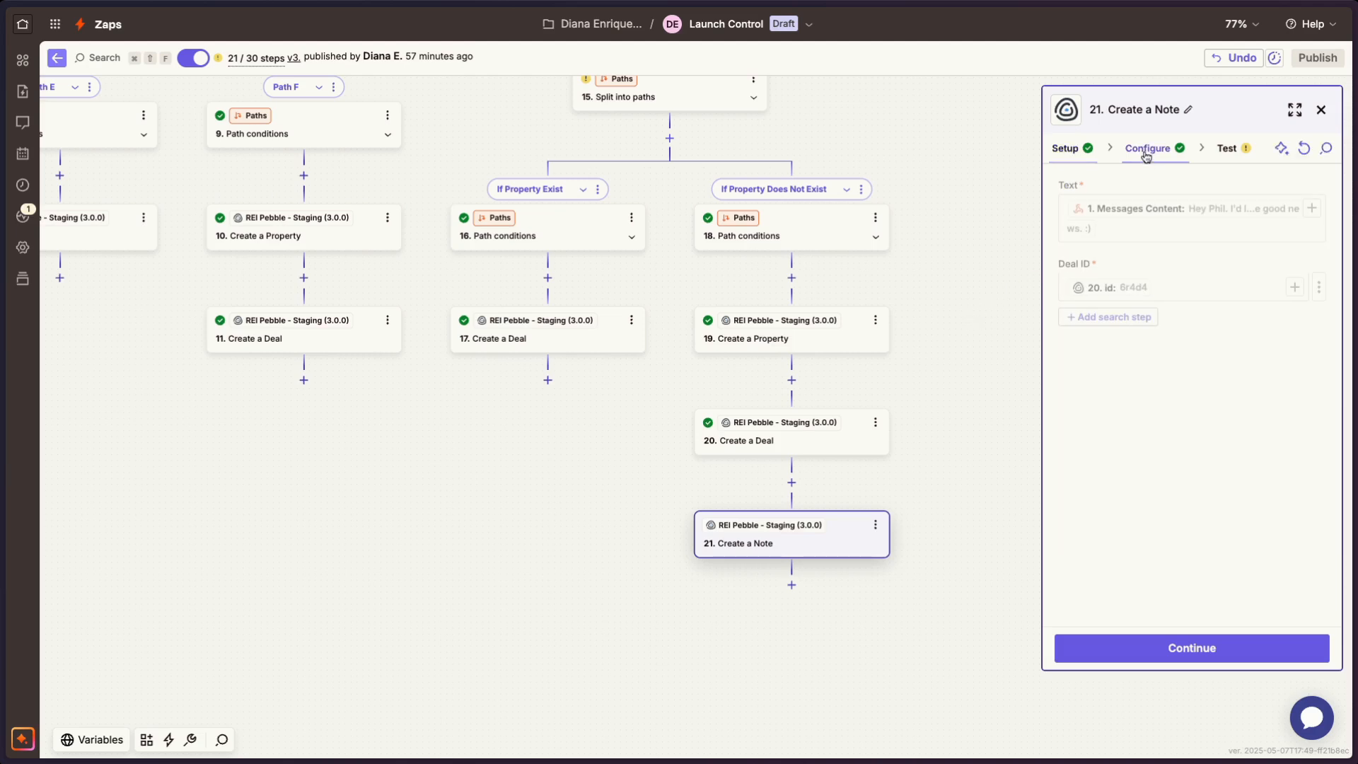
pyautogui.click(1227, 148)
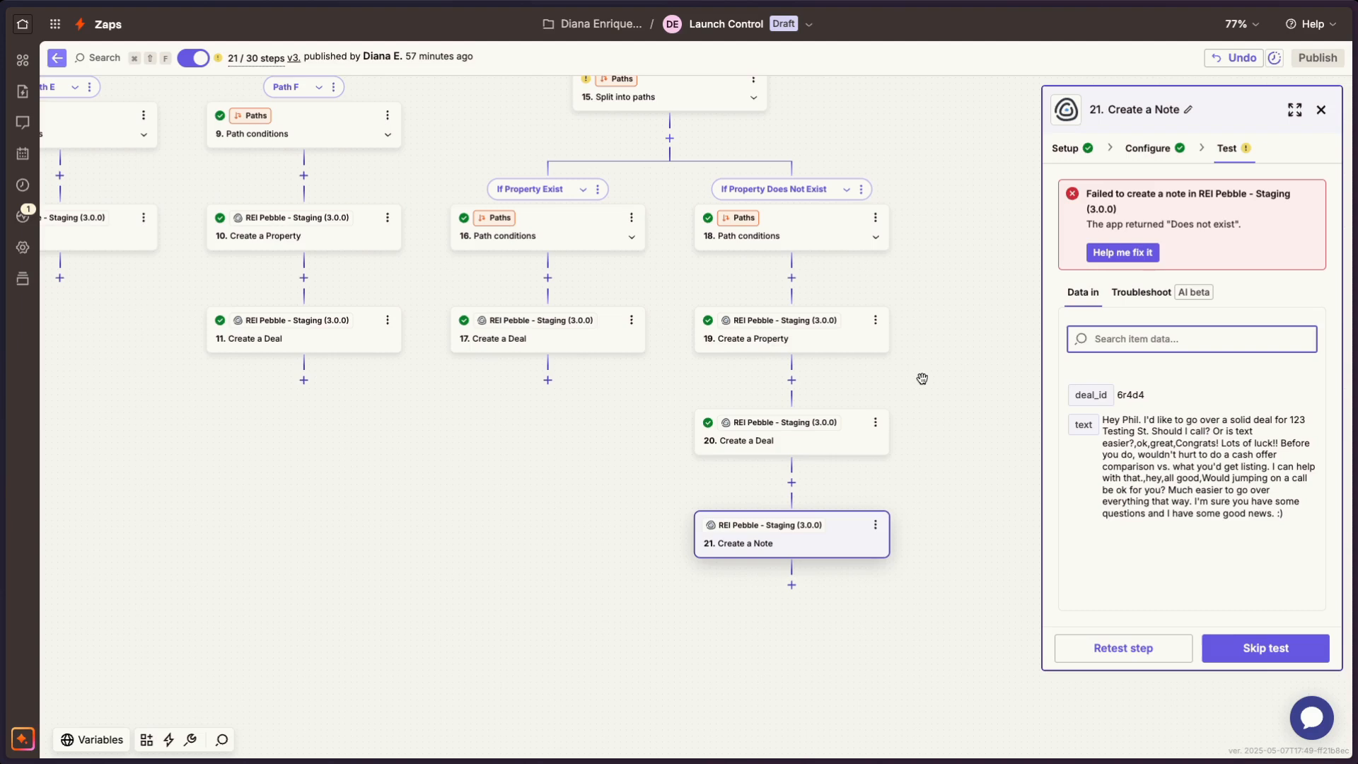
# - Review the whole Zap's path structure from the Catch Hook trigger down to the Create a Note step
pyautogui.click(640, 511)
pyautogui.scroll(4, 637, 515)
pyautogui.hscroll(-2, 637, 516)
pyautogui.scroll(-5, 637, 519)
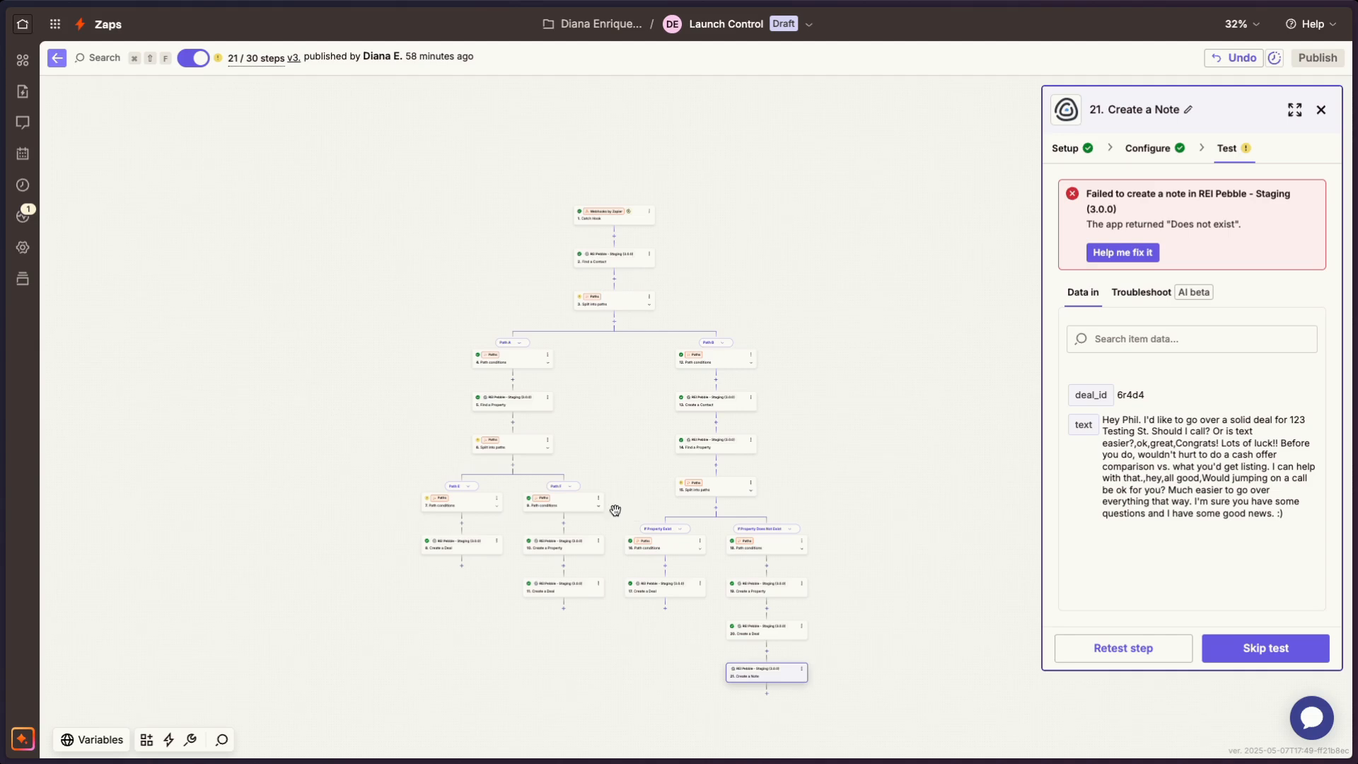
# - Switch to Pebble's Sellers board and look through the deals in the Lead In stage
pyautogui.moveTo(8, 357)
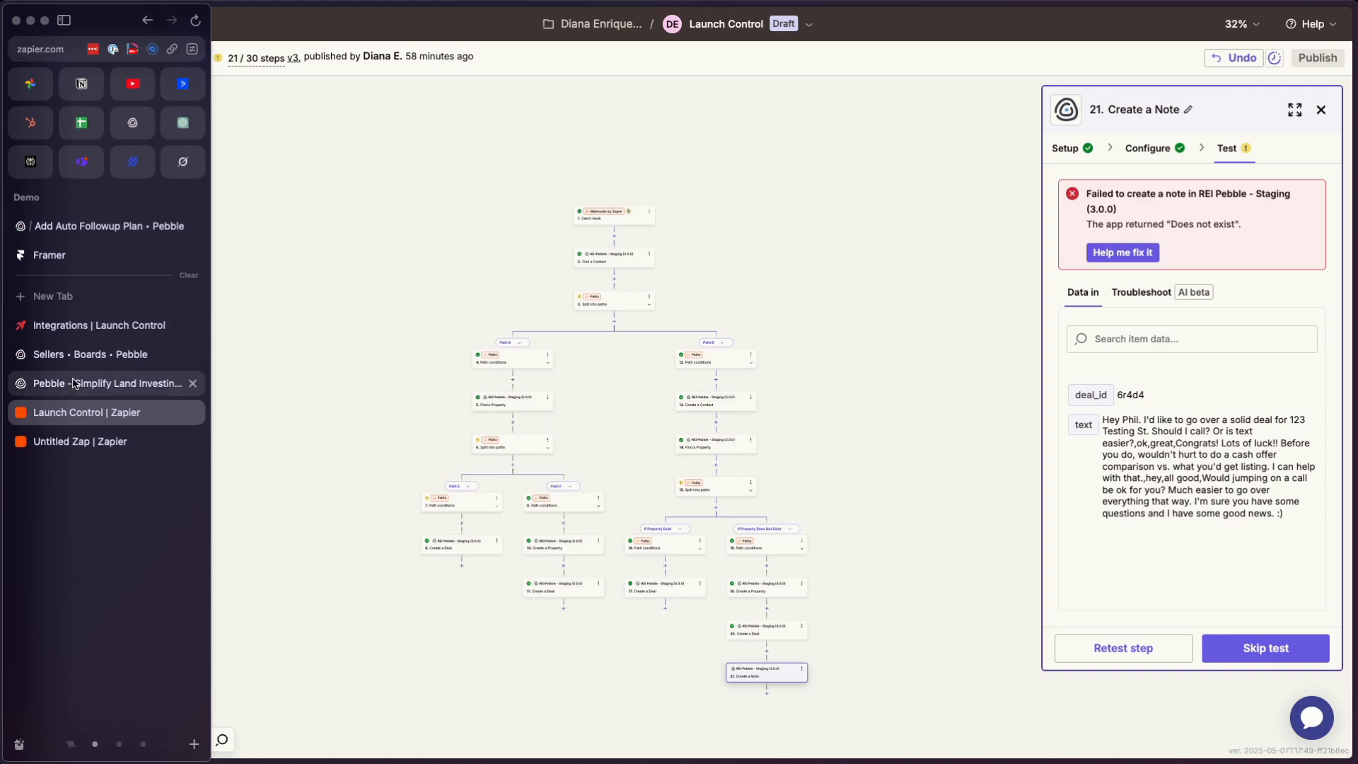
pyautogui.click(92, 354)
pyautogui.scroll(-5, 350, 478)
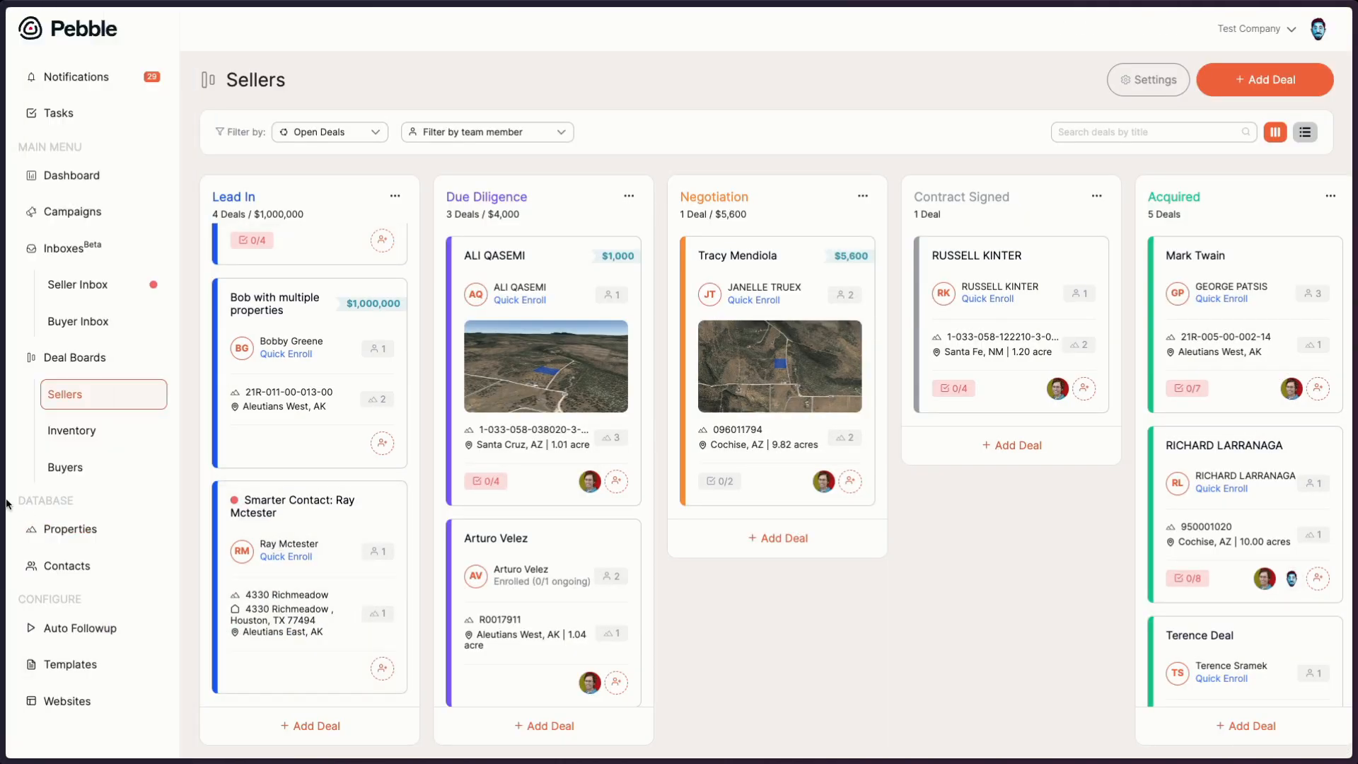
# - Switch to Launch Control's Integrations settings and bring up its main navigation
pyautogui.moveTo(9, 504)
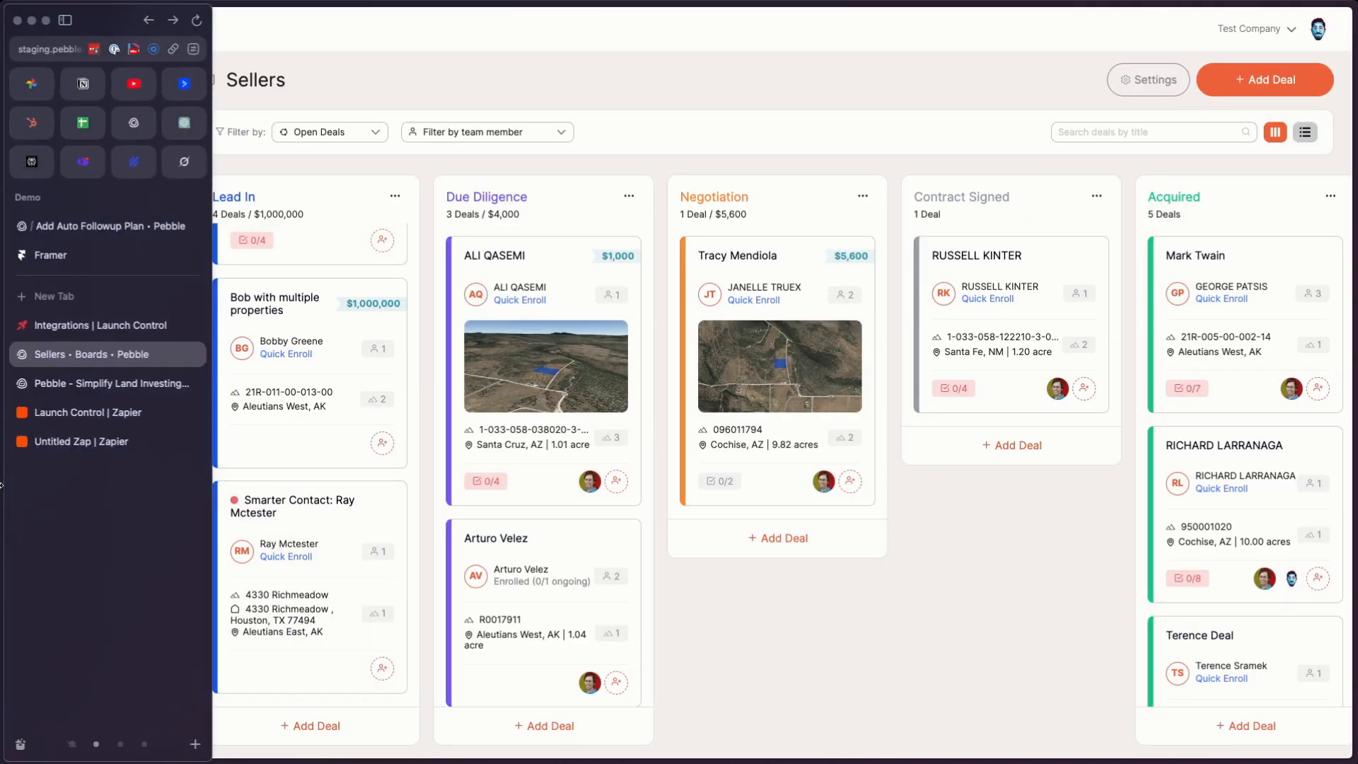
pyautogui.click(69, 331)
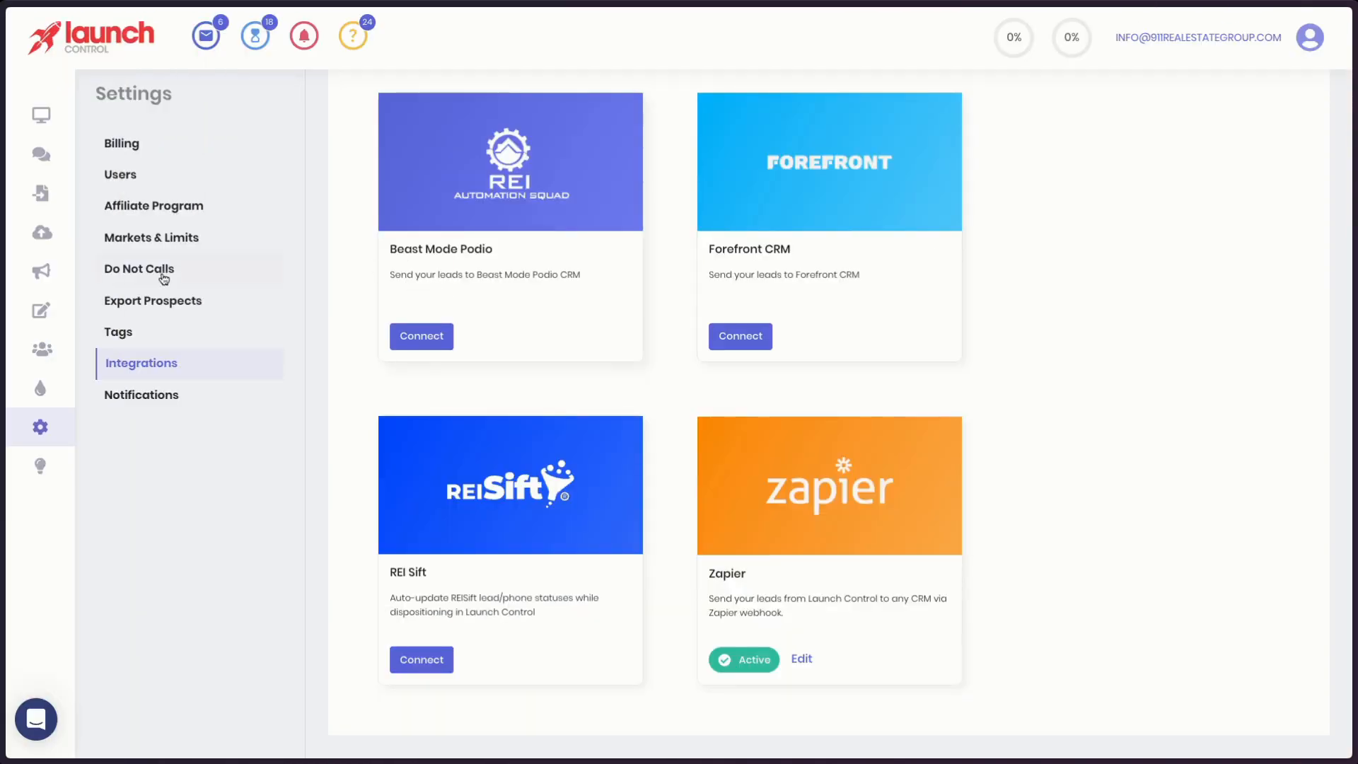
pyautogui.moveTo(55, 312)
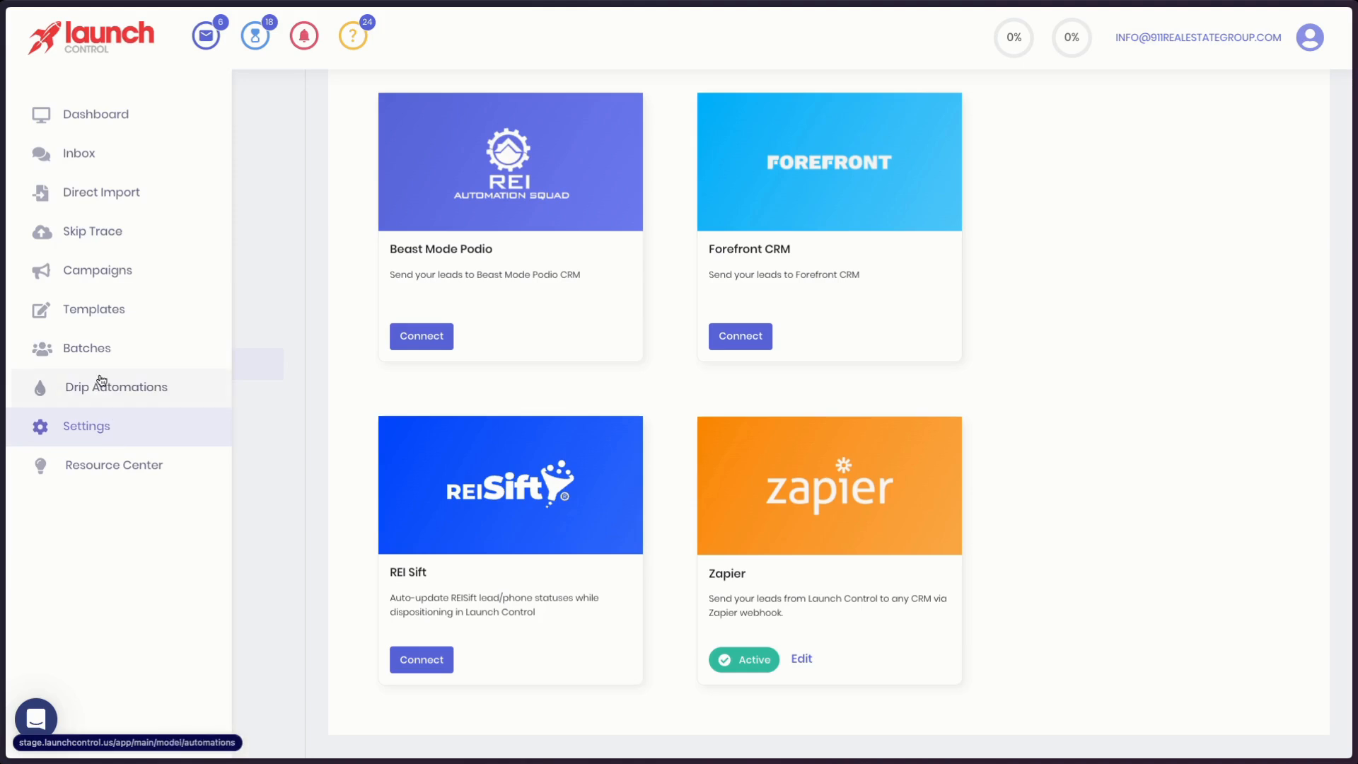
# - In the Inbox, open the conversation whose reply is "NO!!!!!!", mark its phone as verified and push the prospect to the CRM
pyautogui.click(97, 149)
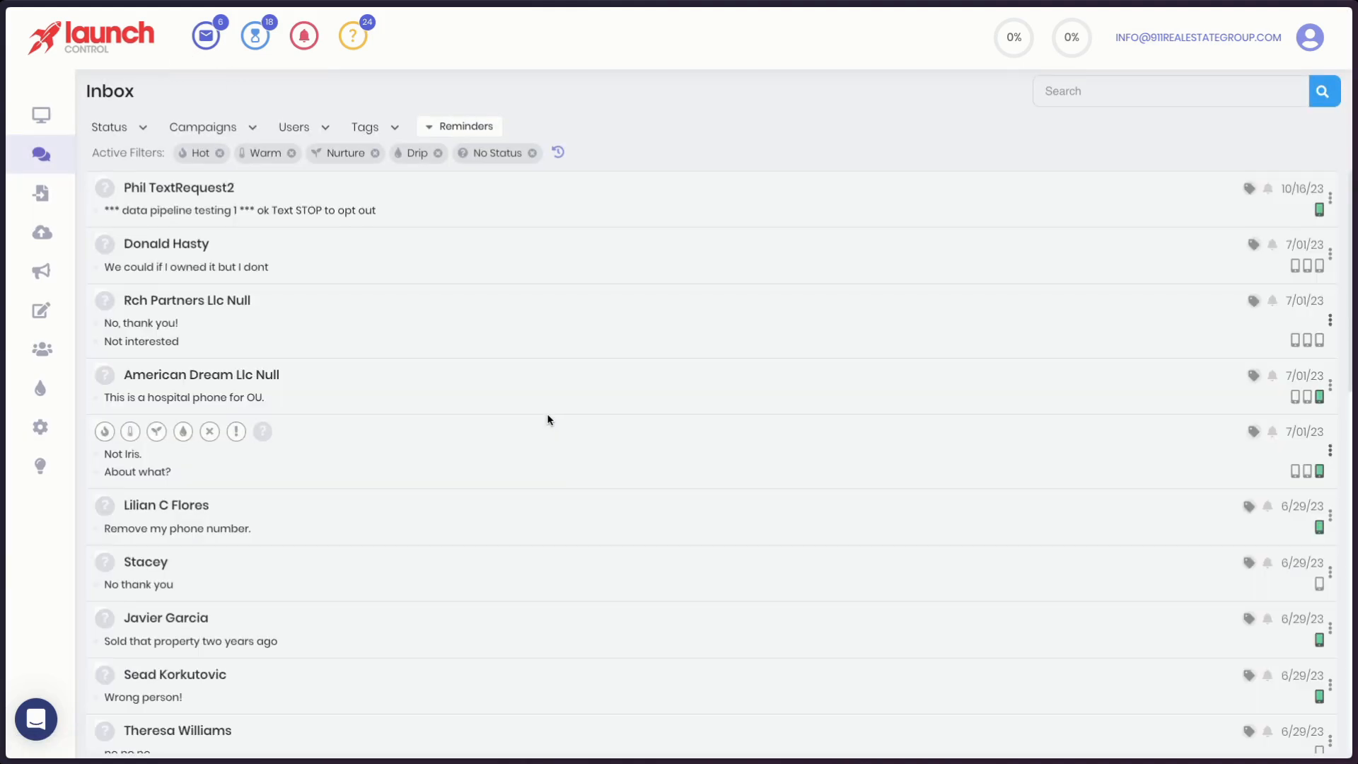
pyautogui.scroll(-5, 442, 511)
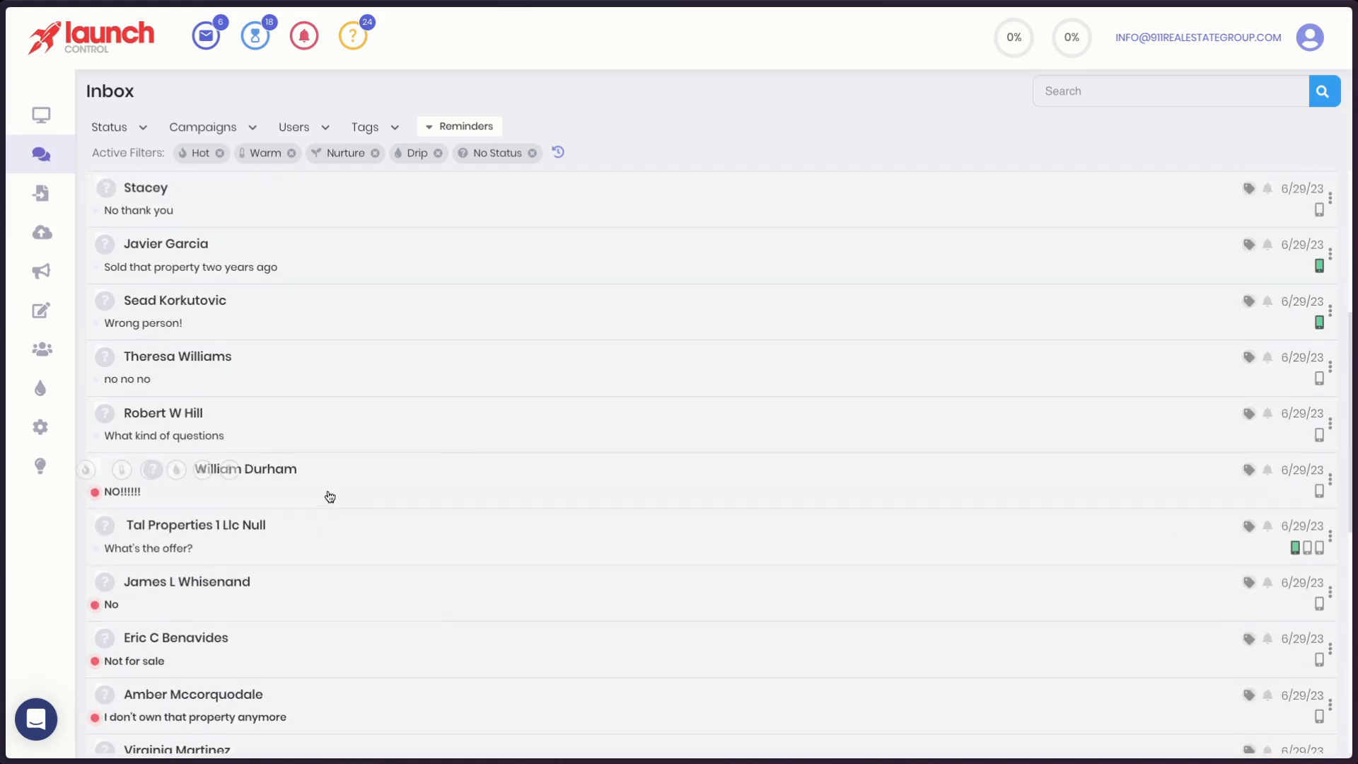
pyautogui.click(330, 495)
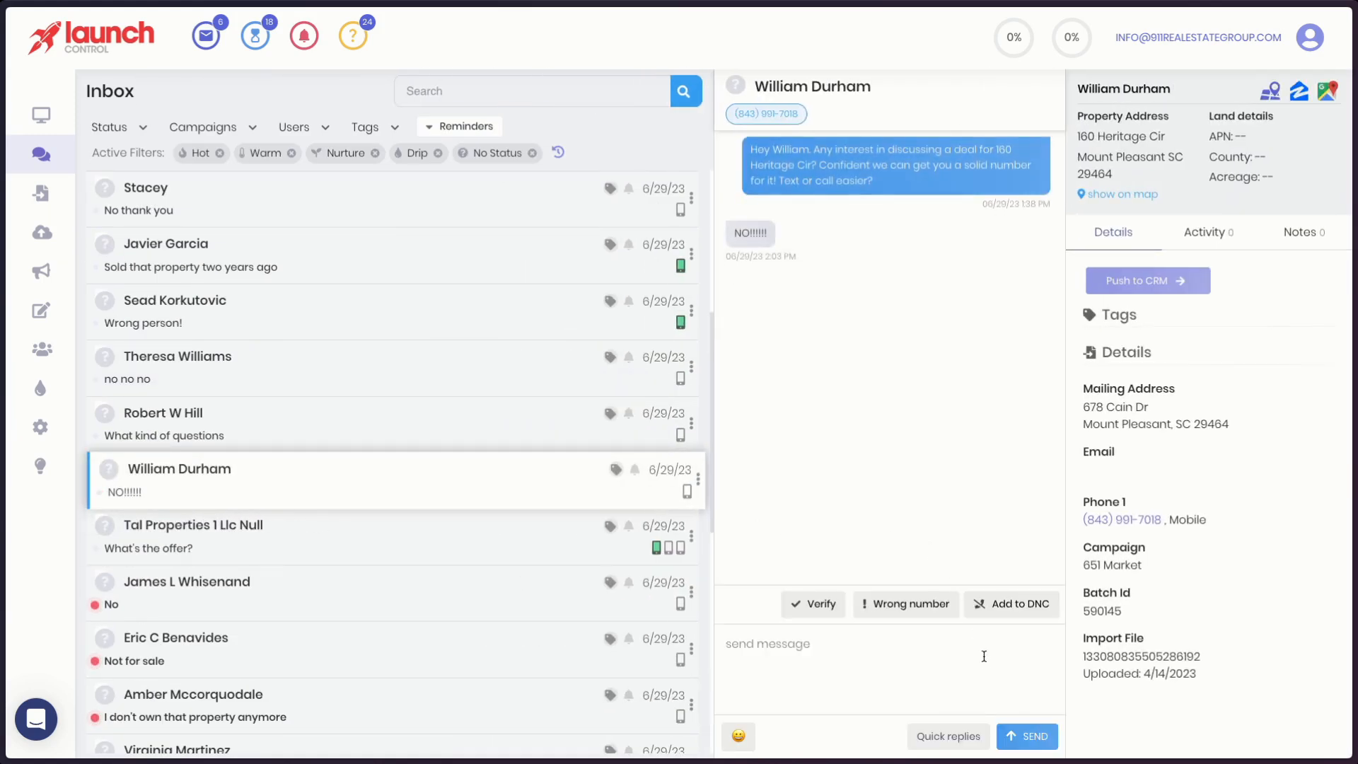
pyautogui.click(813, 606)
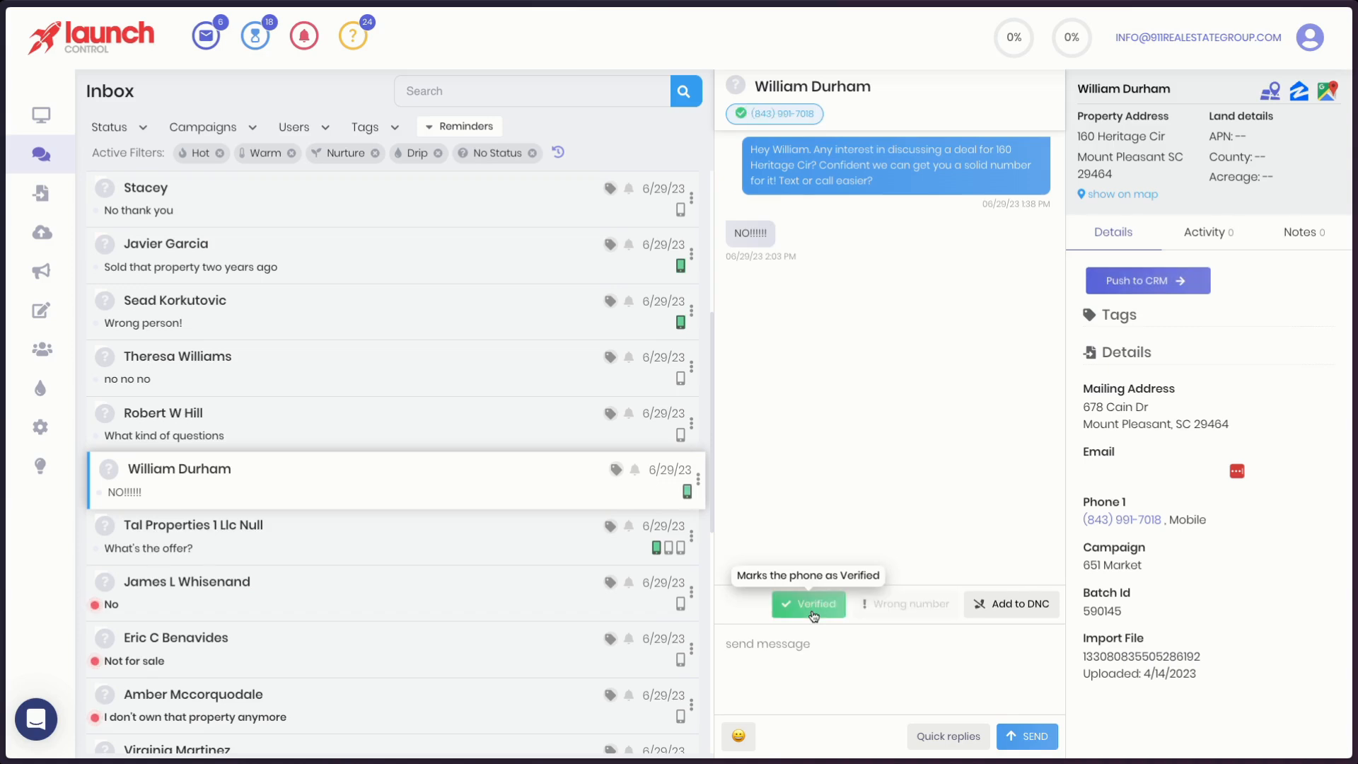
pyautogui.click(1174, 279)
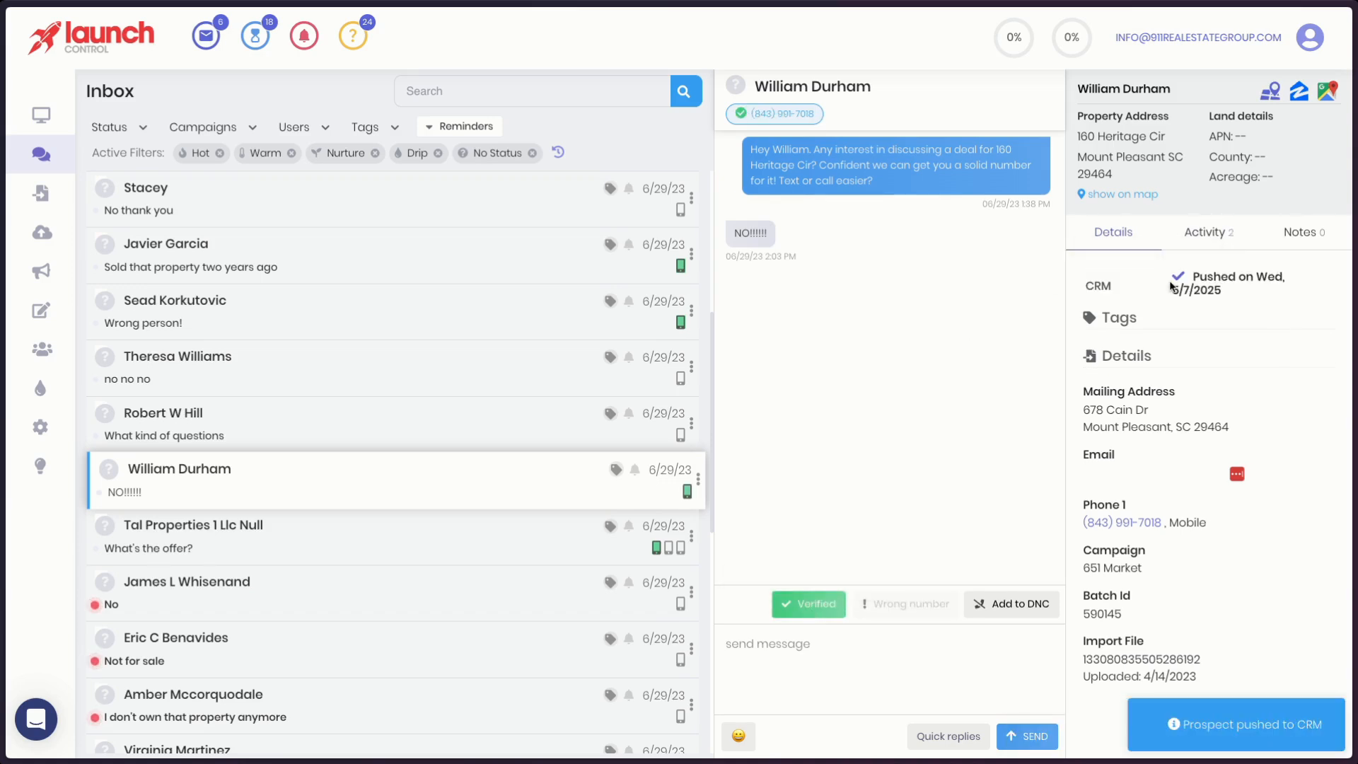
# - Switch to Zapier, open the Zap History, refresh it and check the list for a new Launch Control run
pyautogui.moveTo(3, 475)
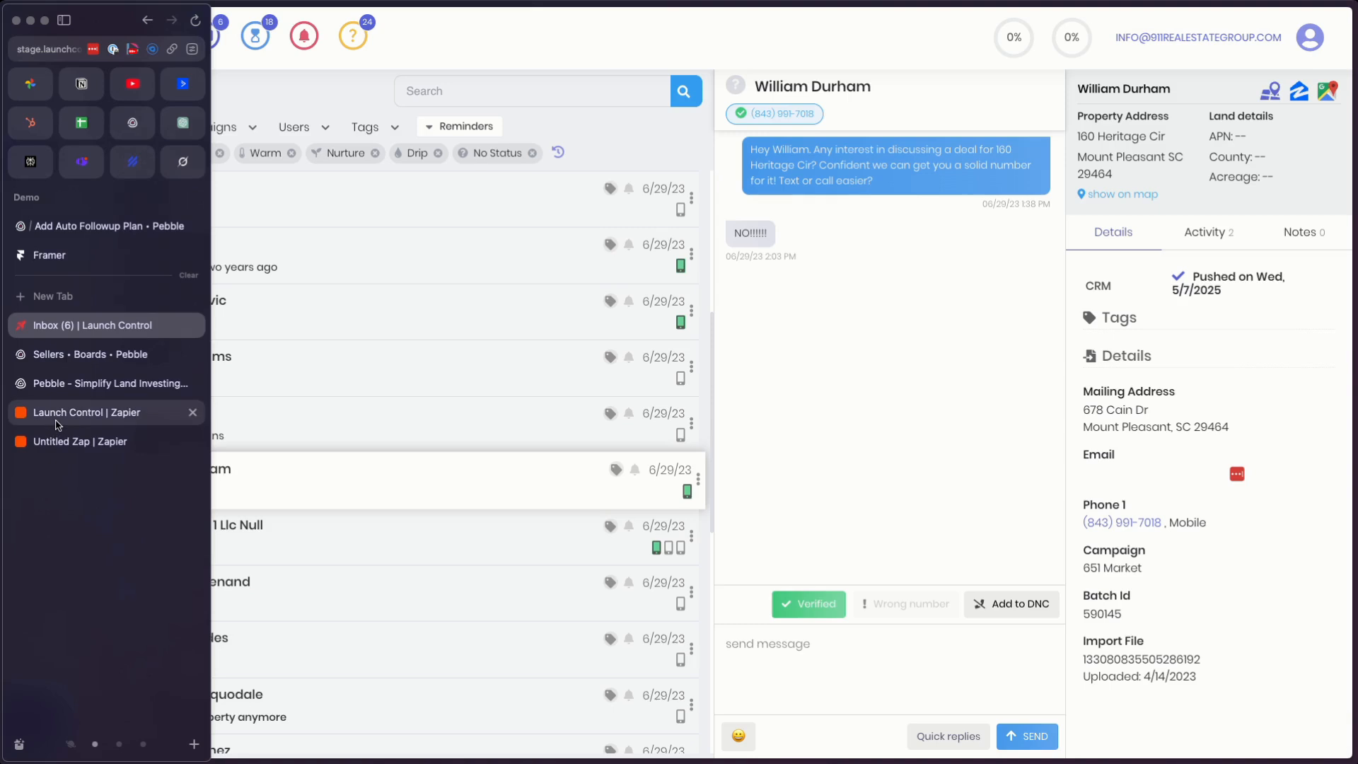
pyautogui.click(57, 414)
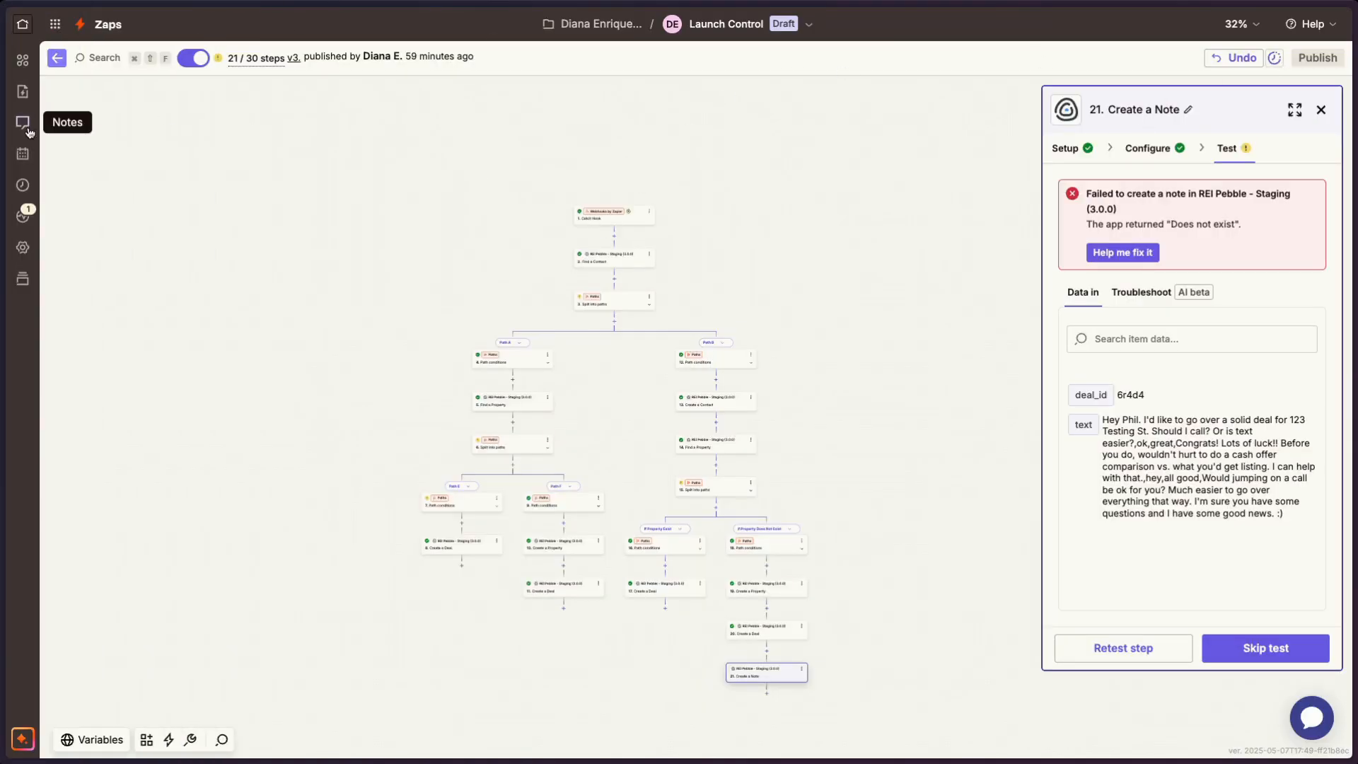
pyautogui.click(22, 24)
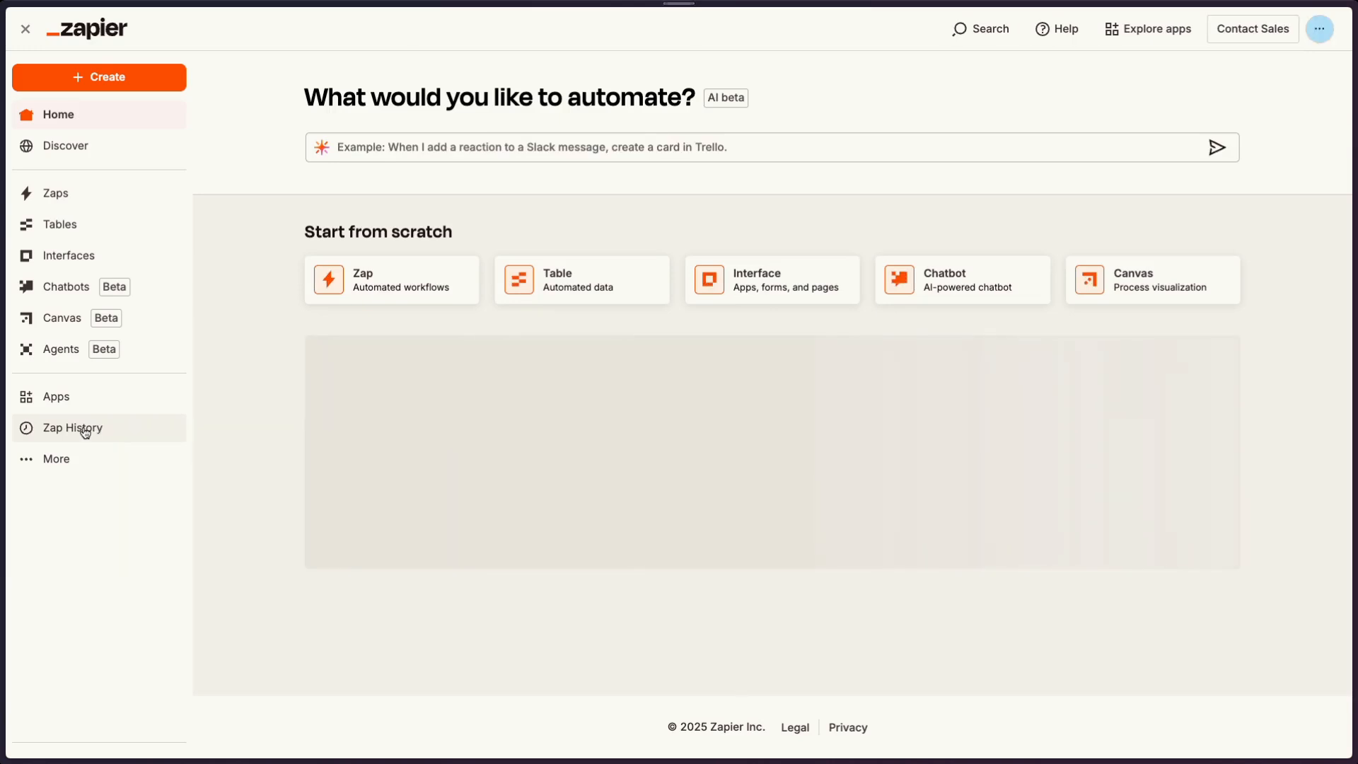
pyautogui.click(85, 428)
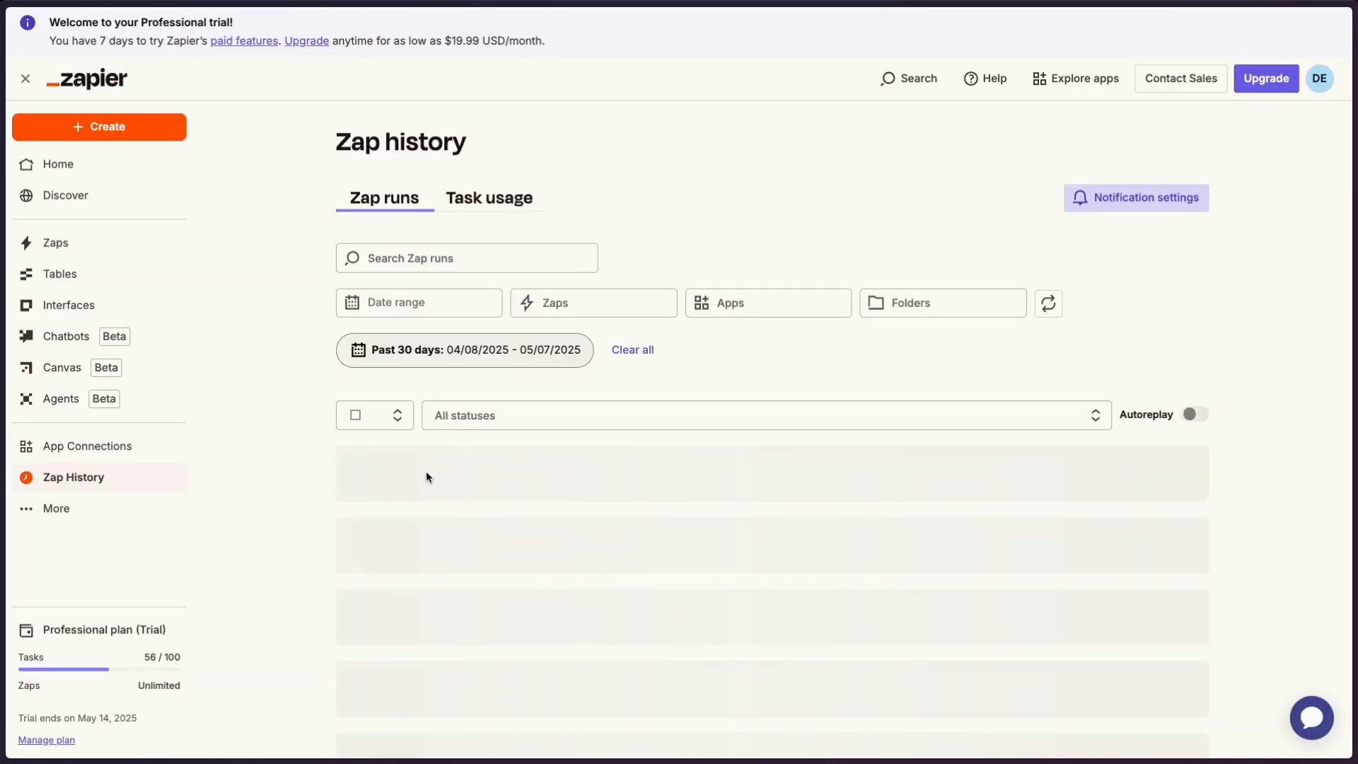
pyautogui.press('super+r')
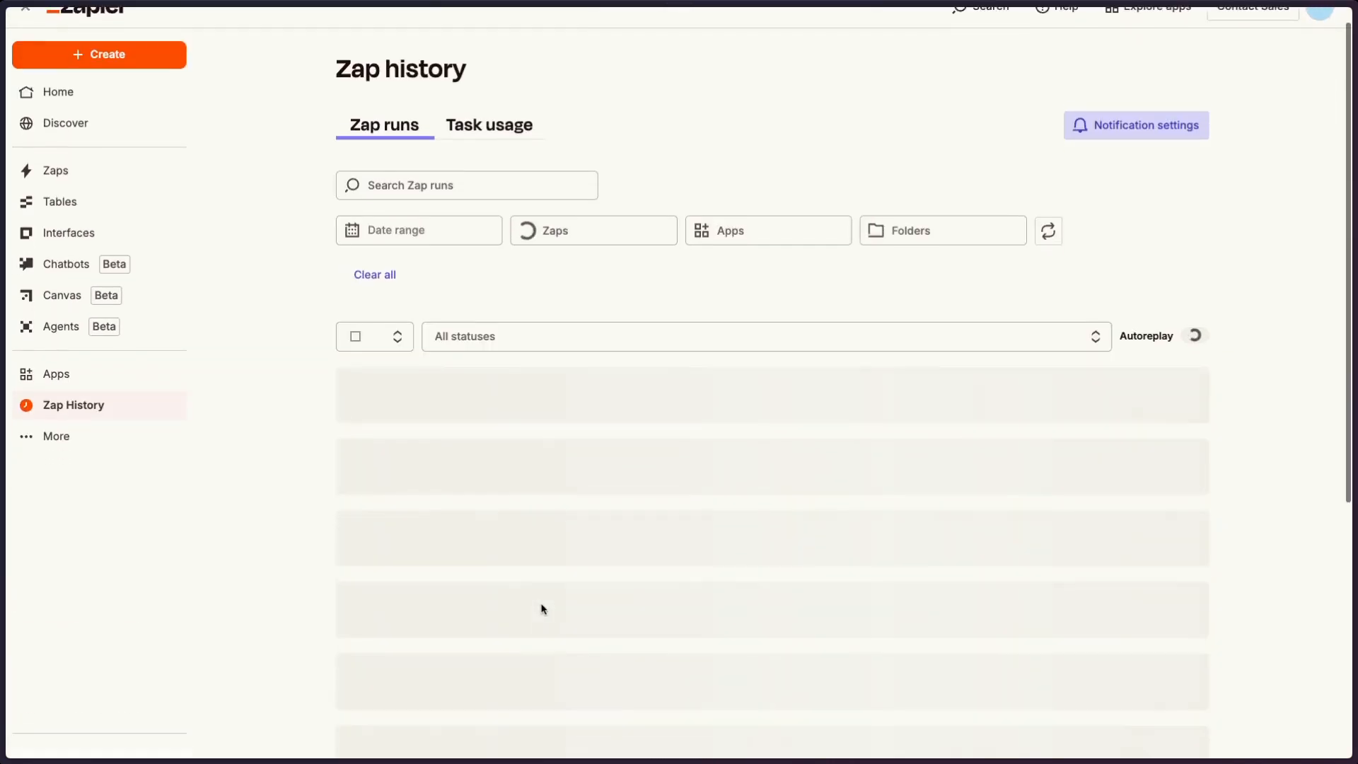
pyautogui.scroll(-3, 543, 594)
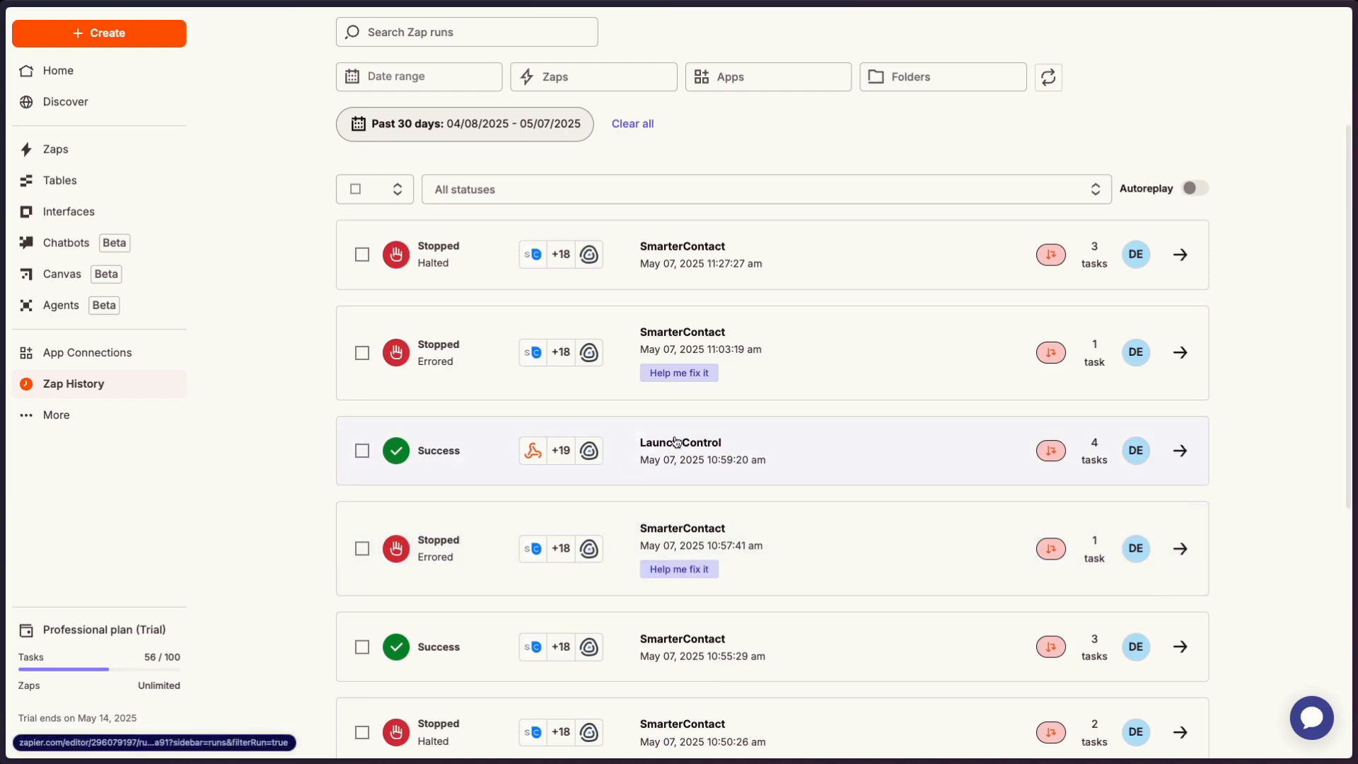
# - Switch to Pebble's Sellers board and check the Lead In stage for a deal from the pushed prospect
pyautogui.moveTo(4, 393)
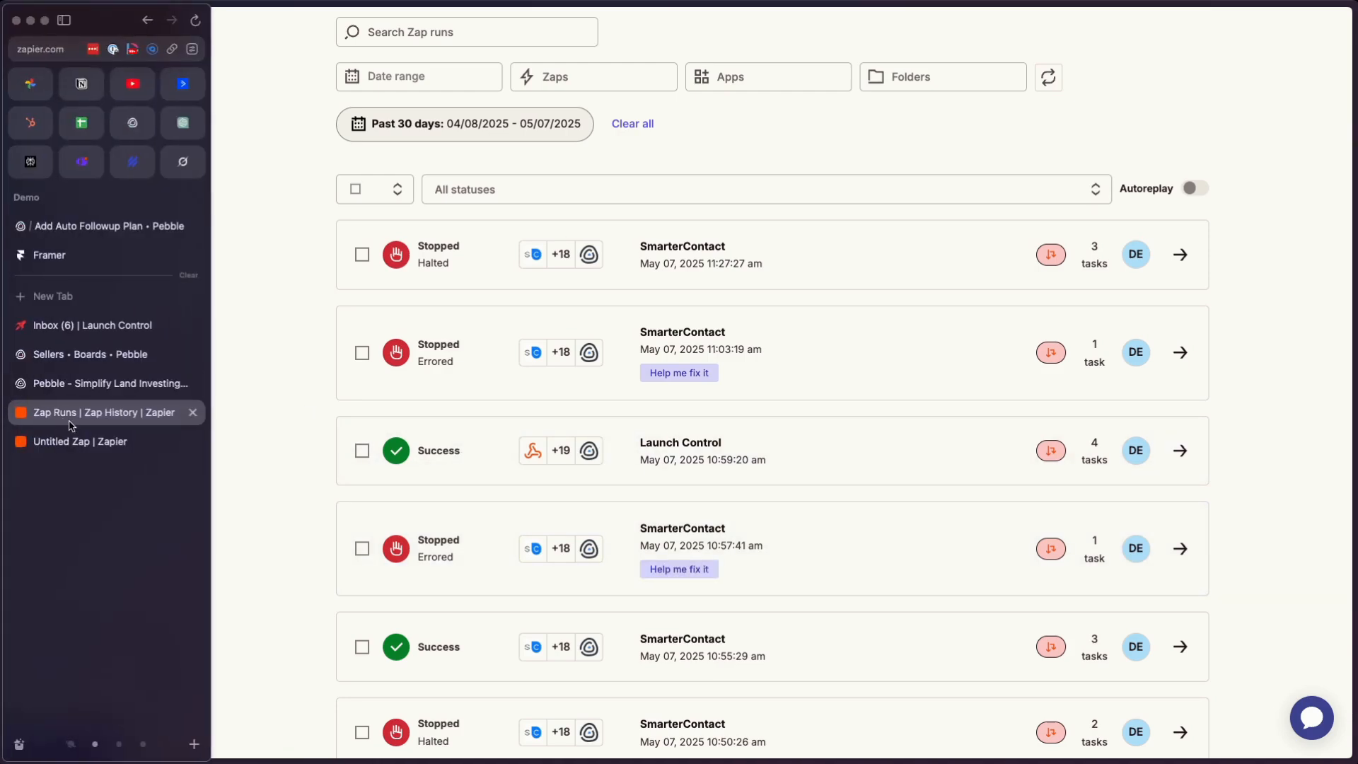
pyautogui.click(63, 357)
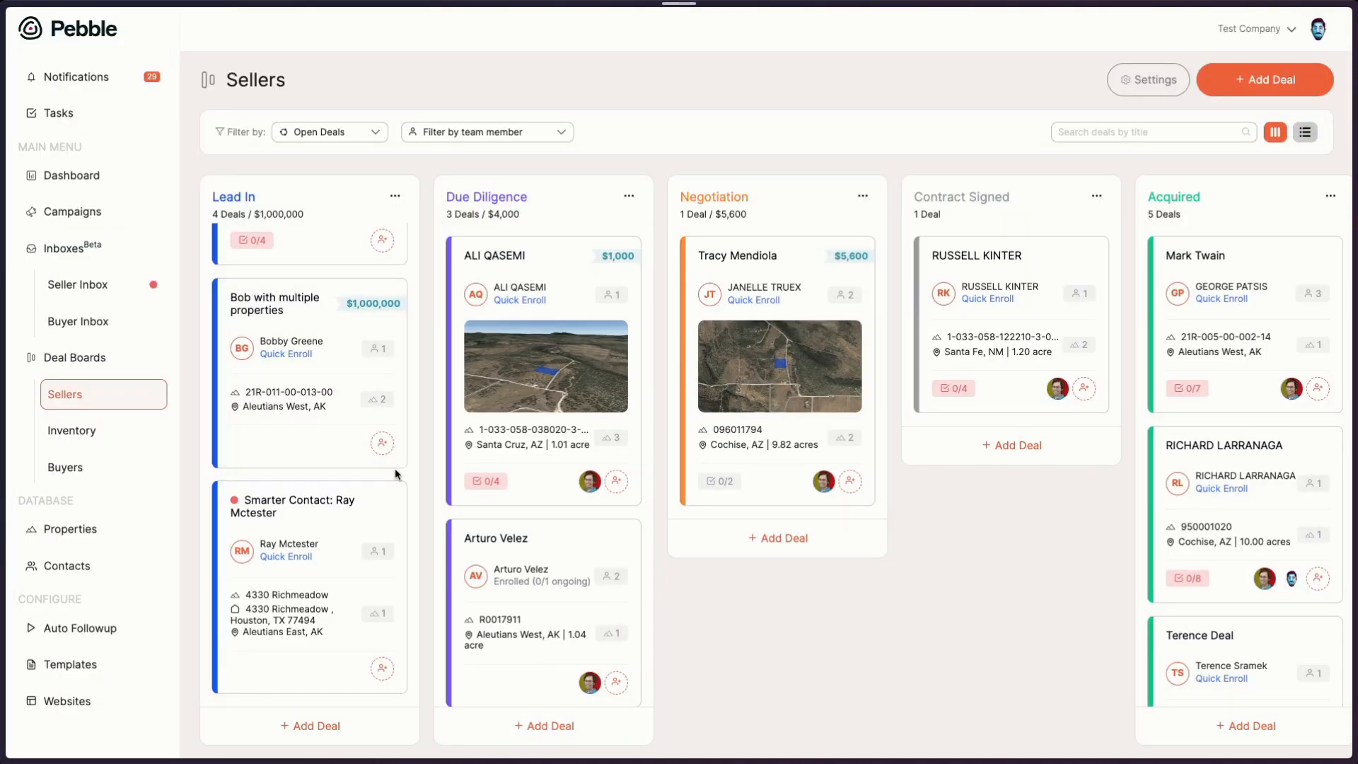
pyautogui.scroll(5, 395, 470)
pyautogui.scroll(-5, 401, 463)
pyautogui.scroll(5, 343, 562)
pyautogui.scroll(-5, 338, 576)
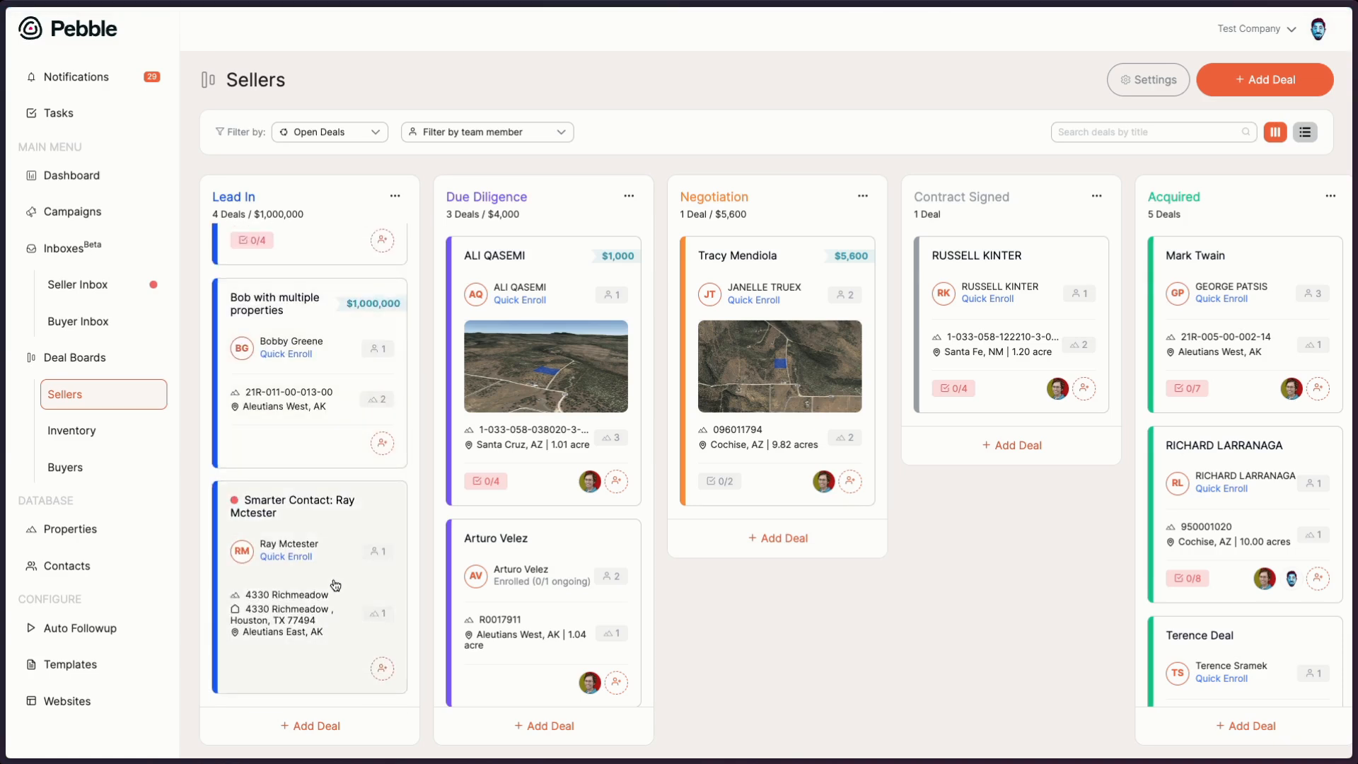